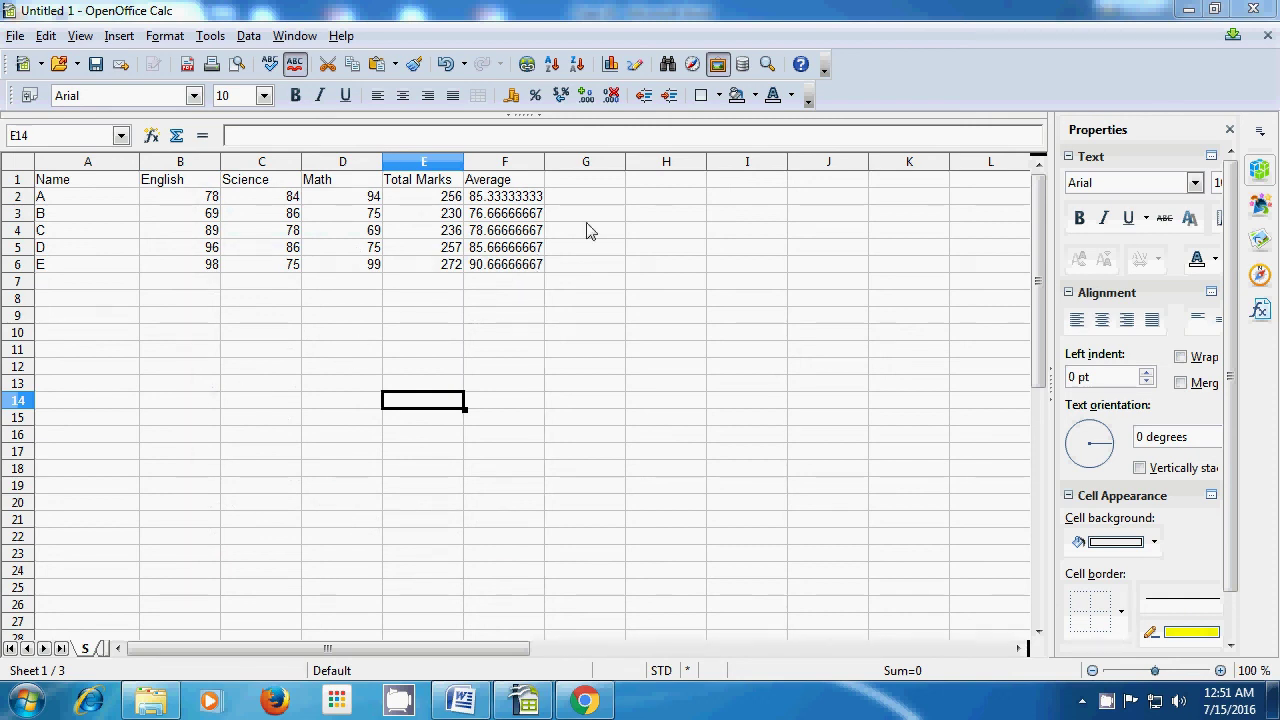
Add the heading Char in cell H1 and enter the formula =char(50) in cell H2 below it.
click(650, 187)
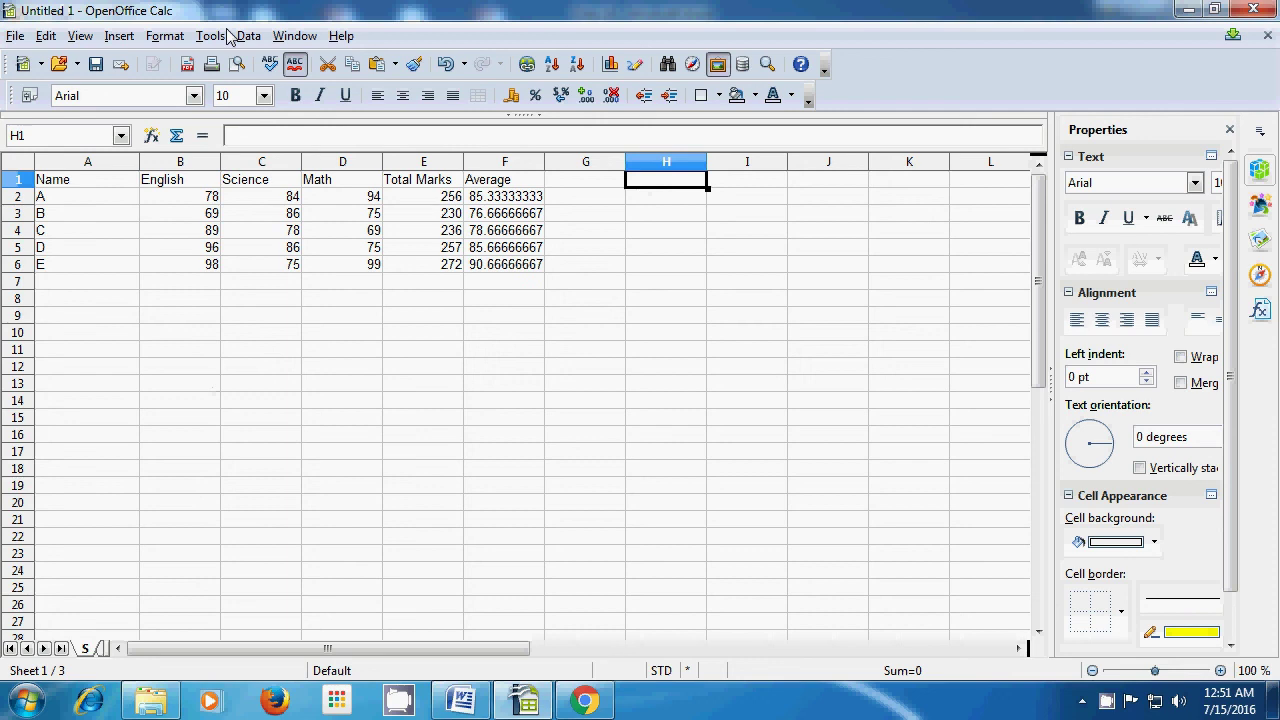
text(Char)
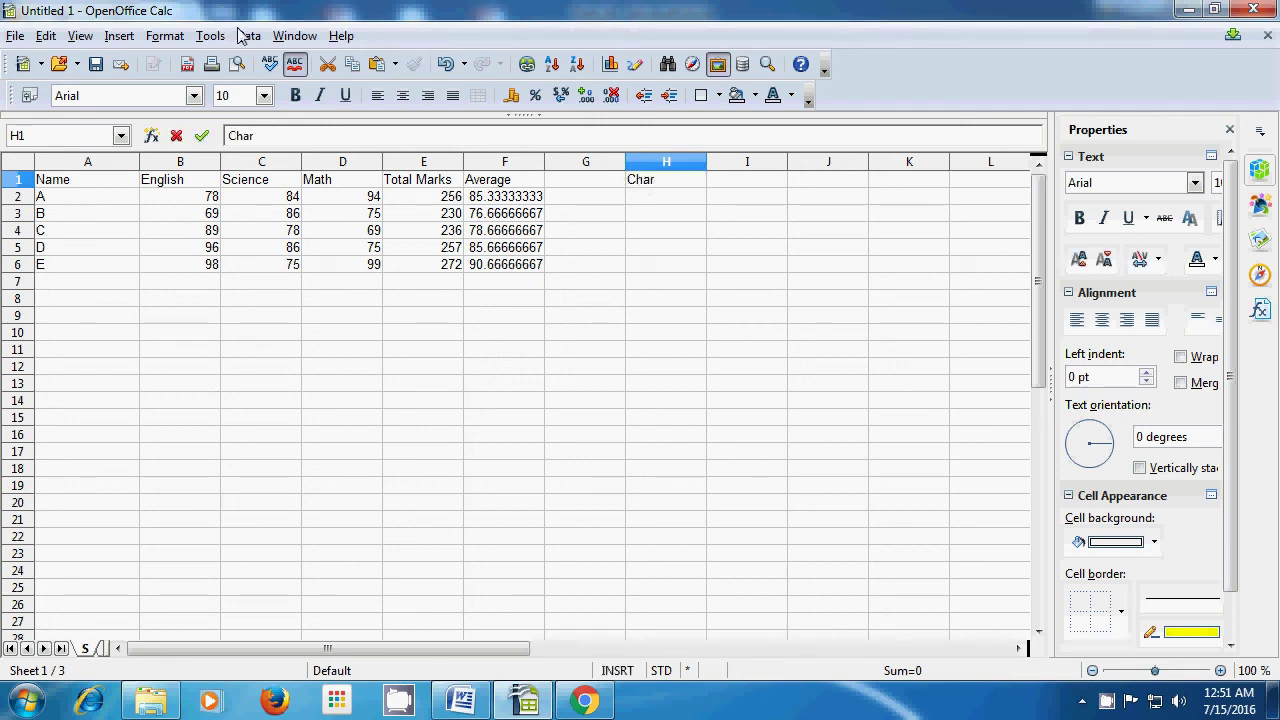
click(645, 210)
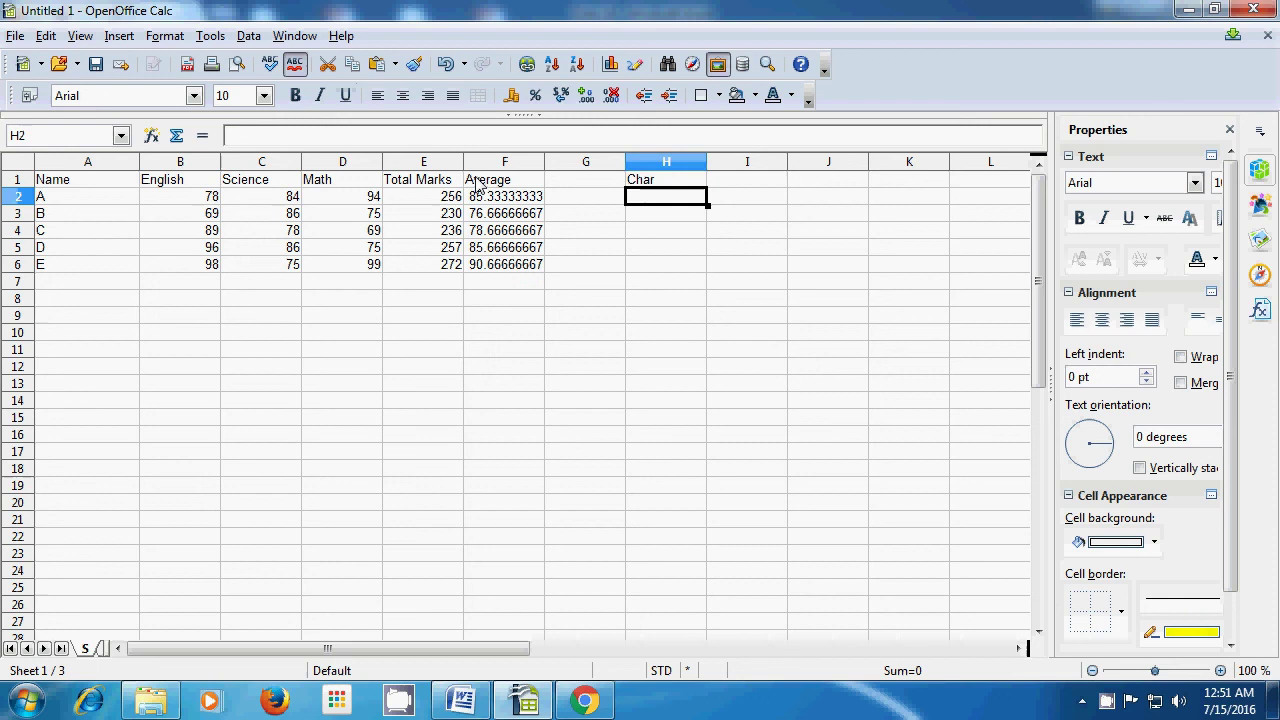
text(=)
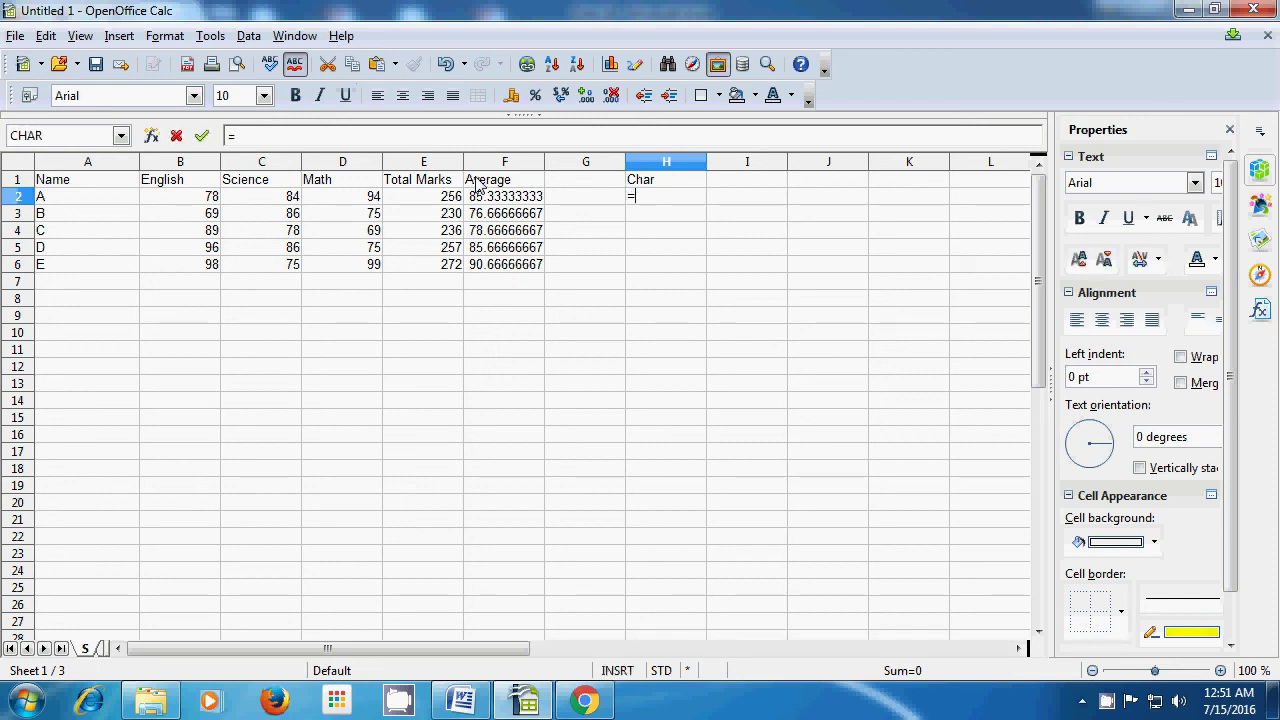
text(char)
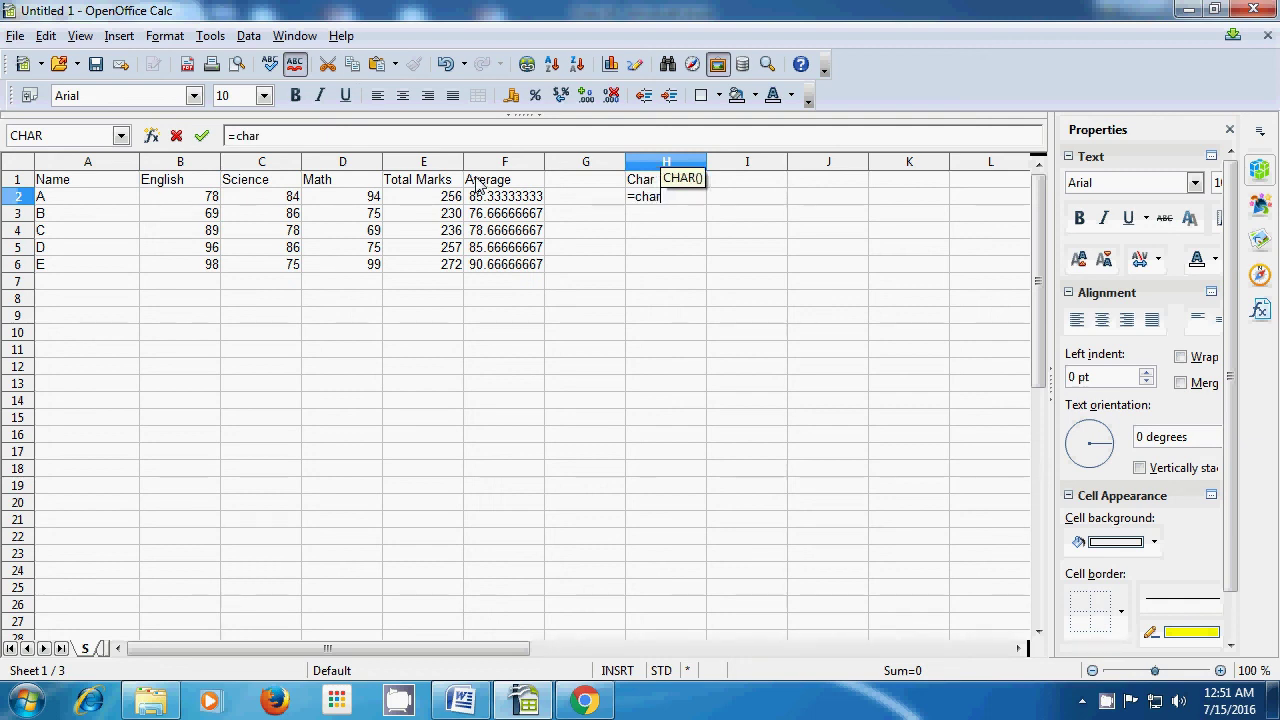
text(()
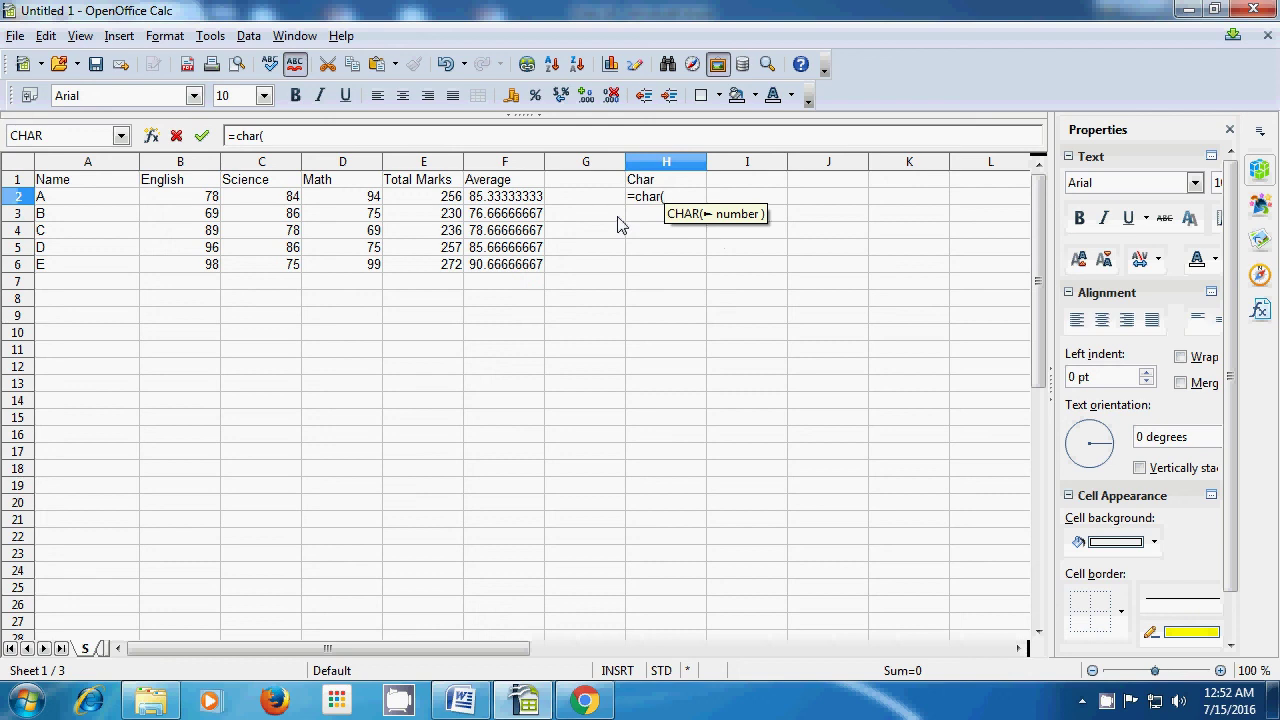
text(50)
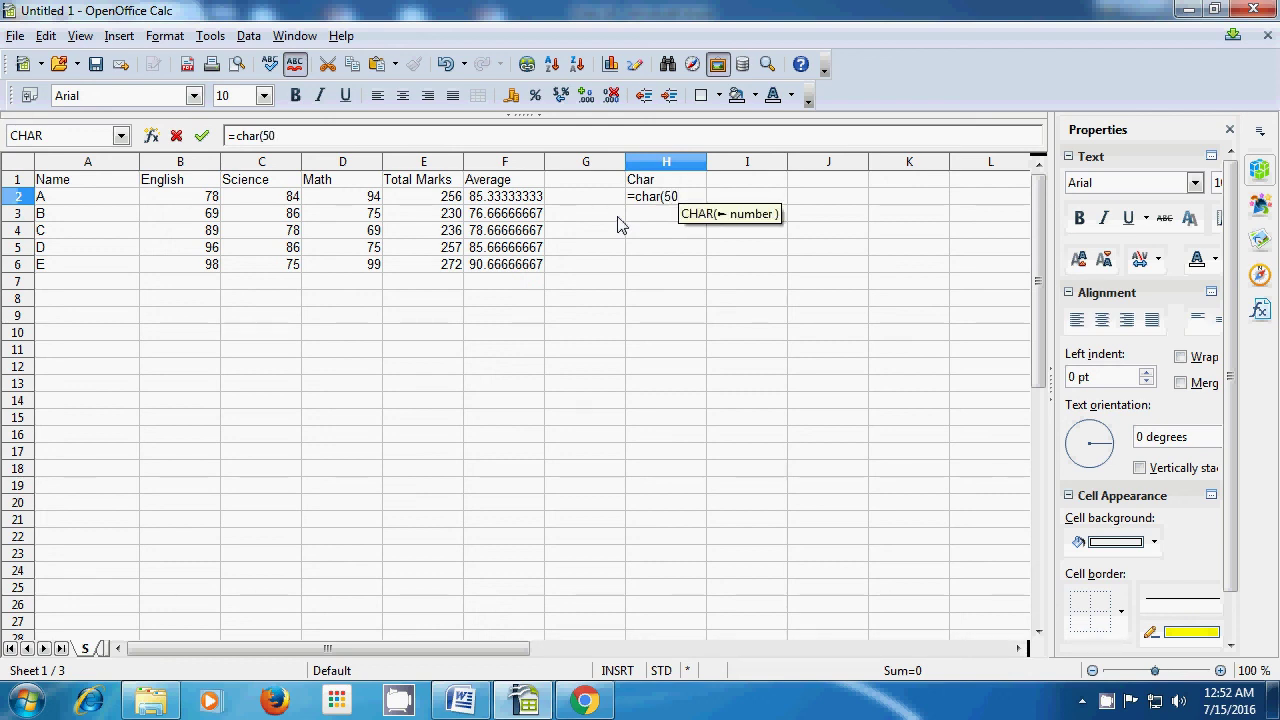
text())
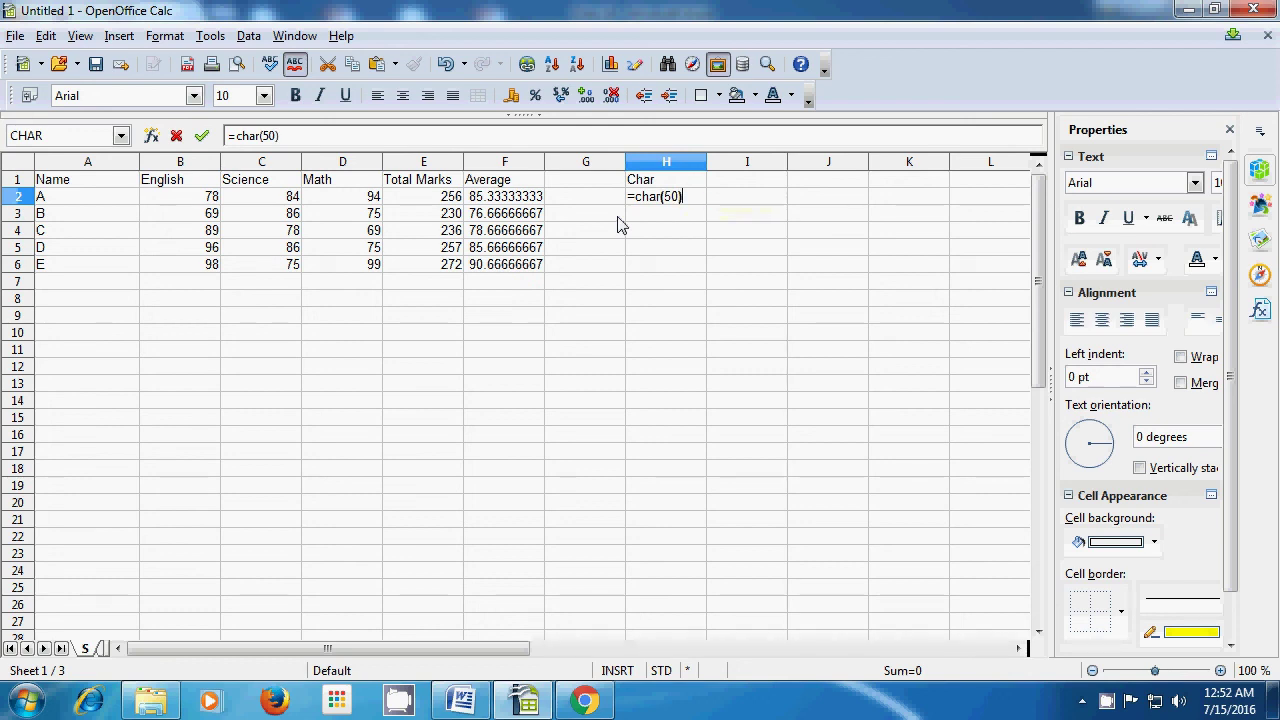
key(Return)
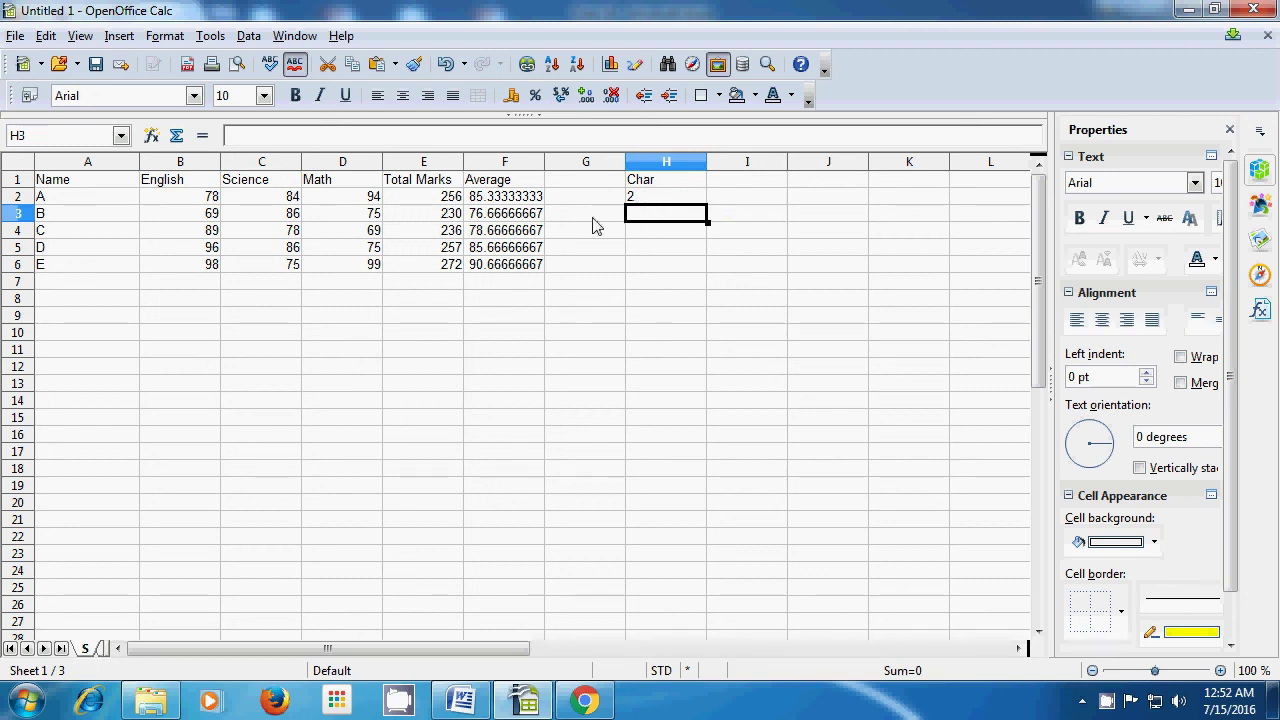
Enter the formula =char(100) in cell H3 to convert code 100 to its character.
text(=char)
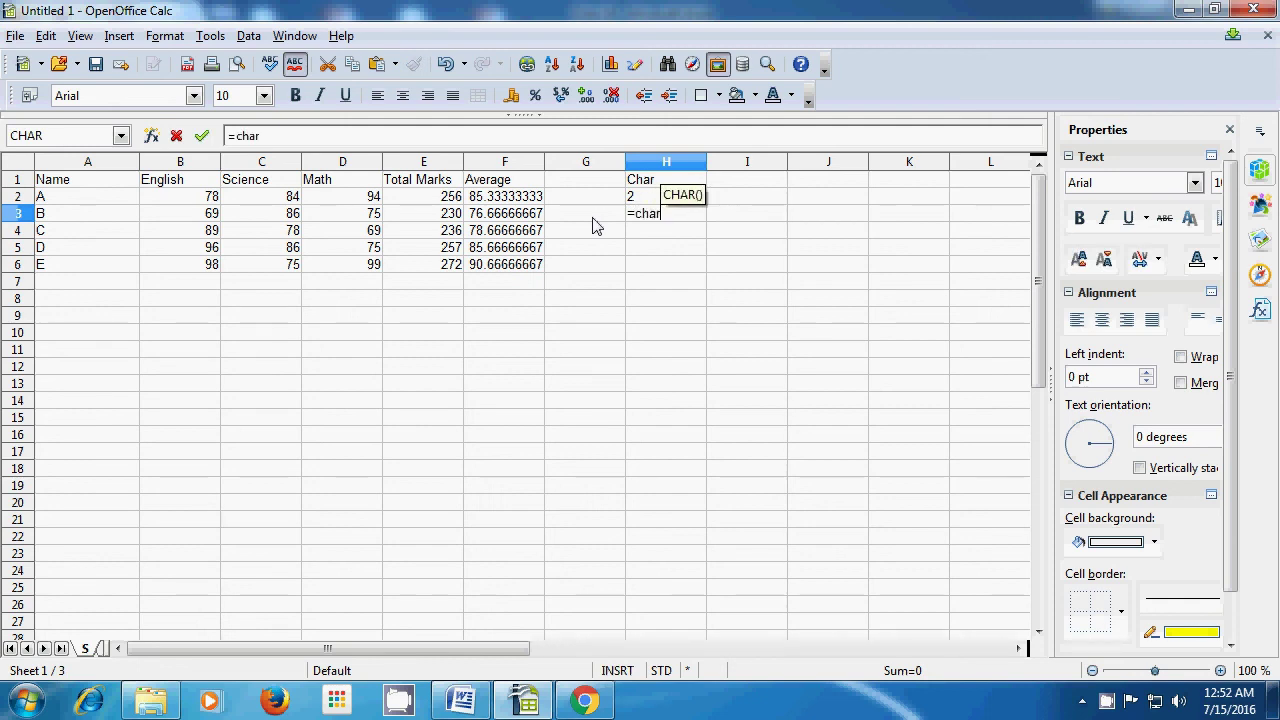
text(()
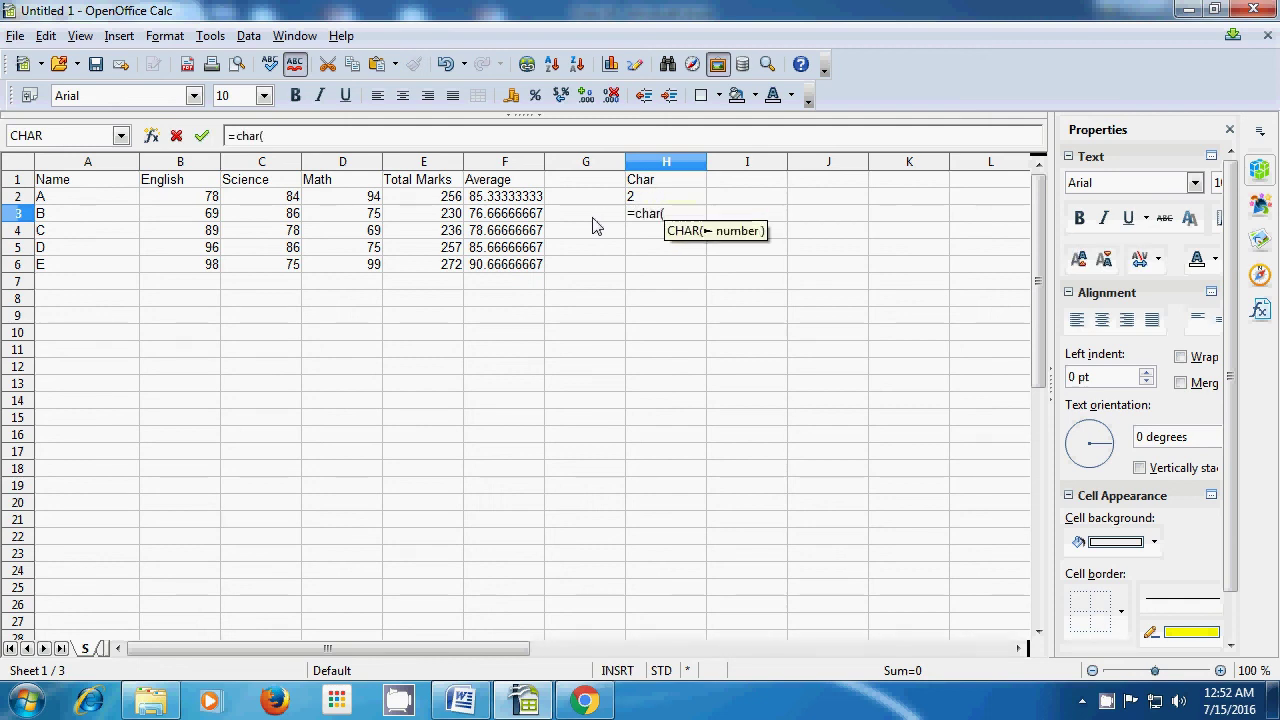
text(100)
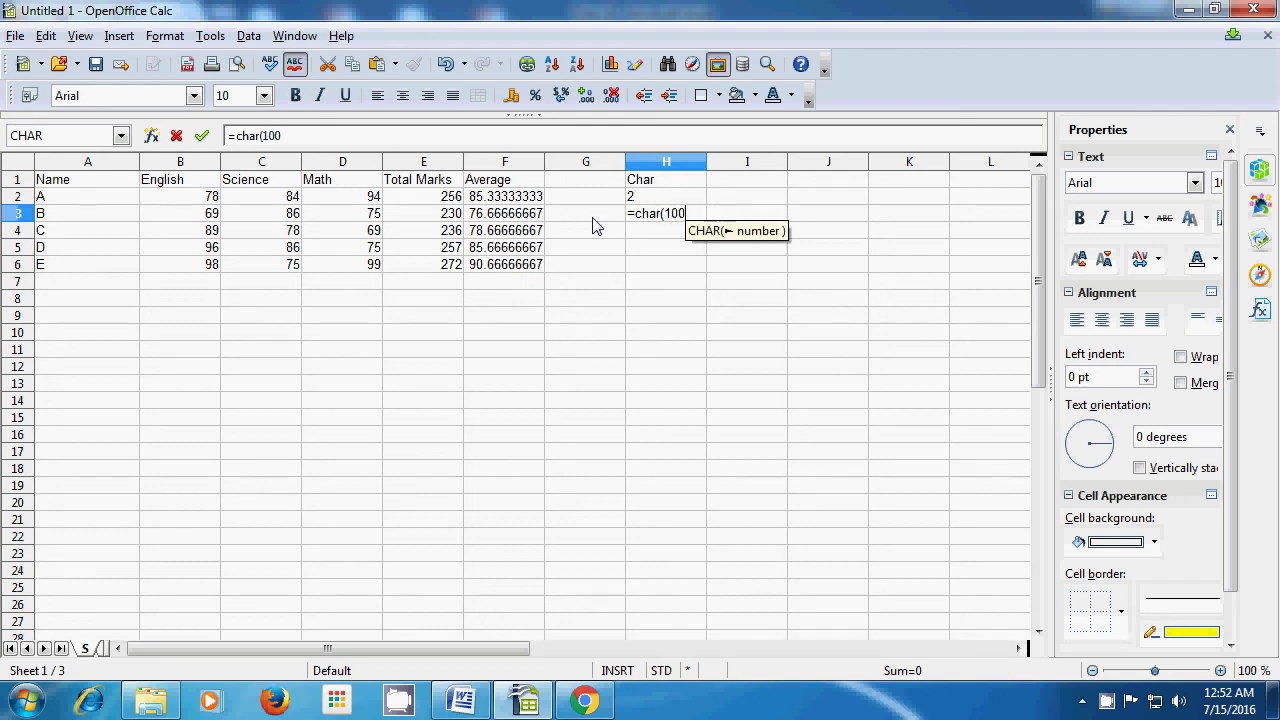
text())
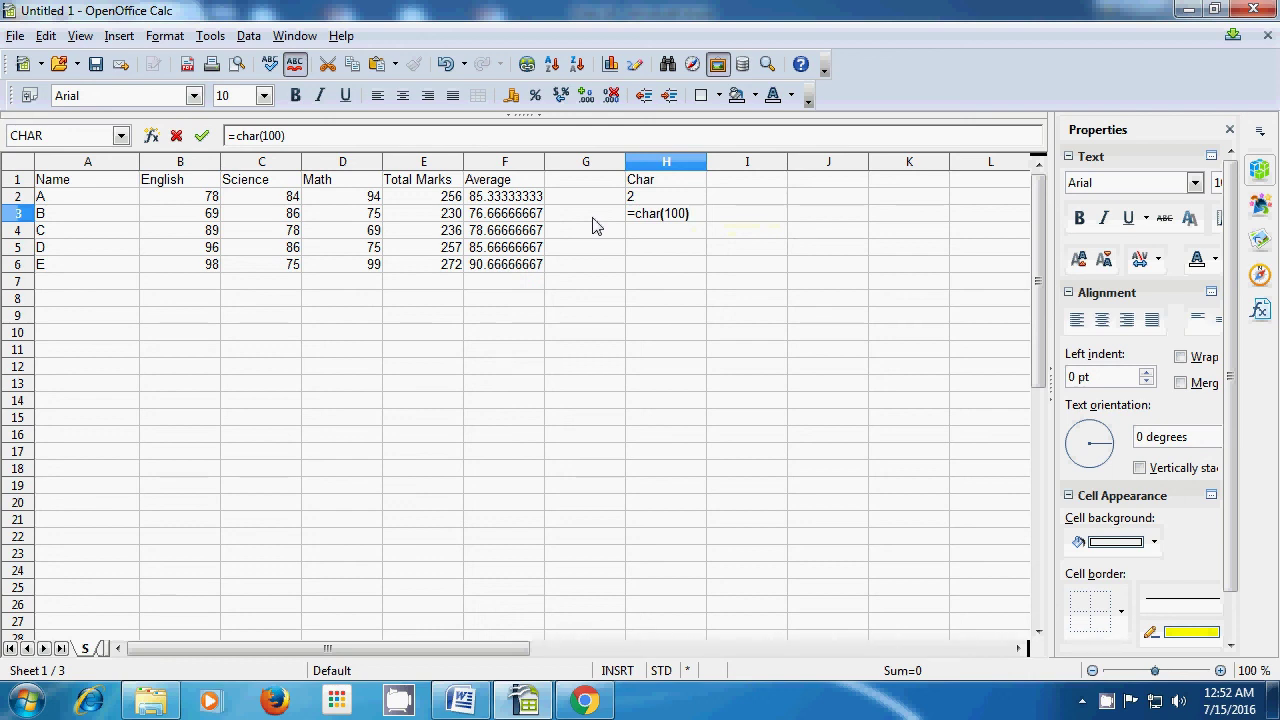
key(Return)
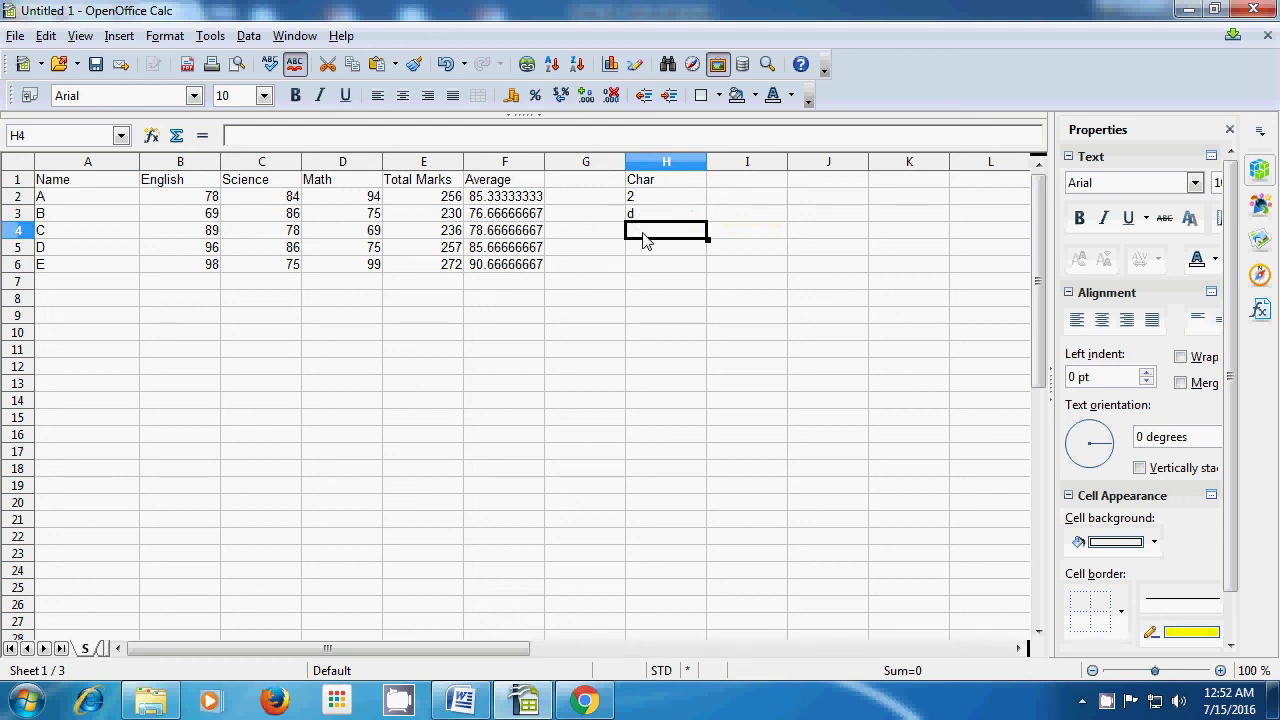
Enter the formula =char(20) in cell H4 to convert code 20 to its character.
text(=)
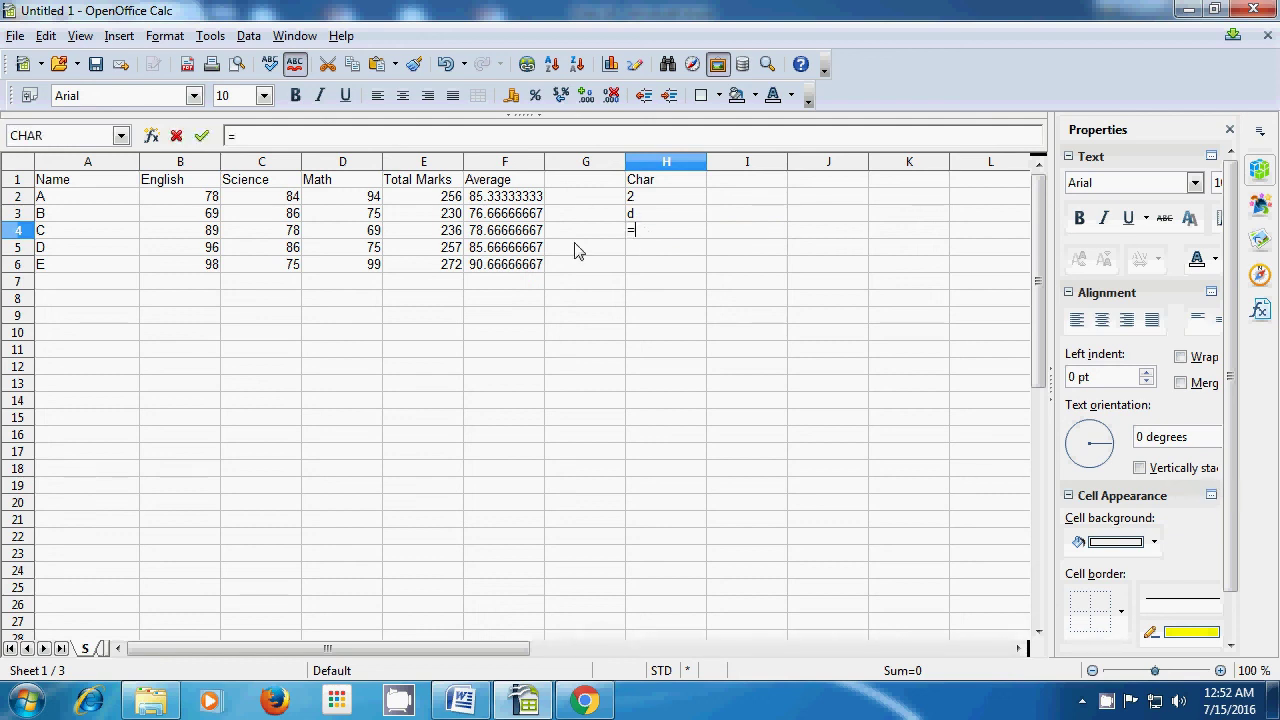
text(char)
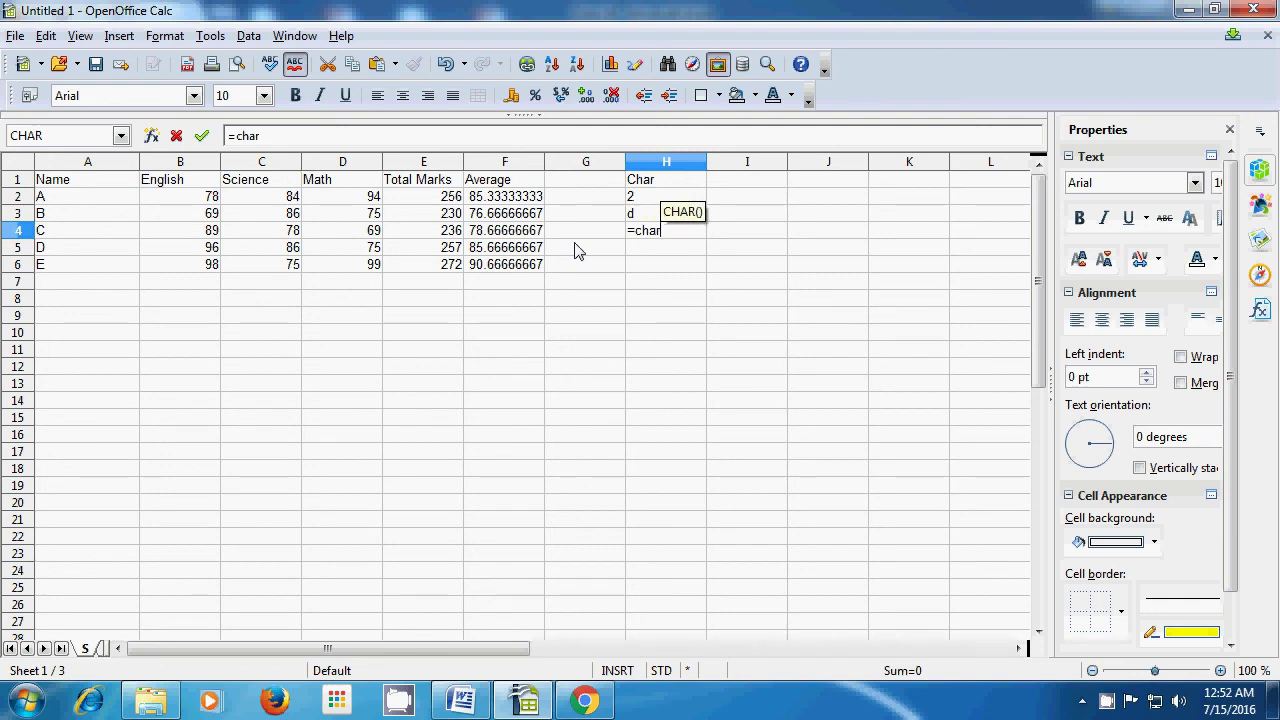
text(()
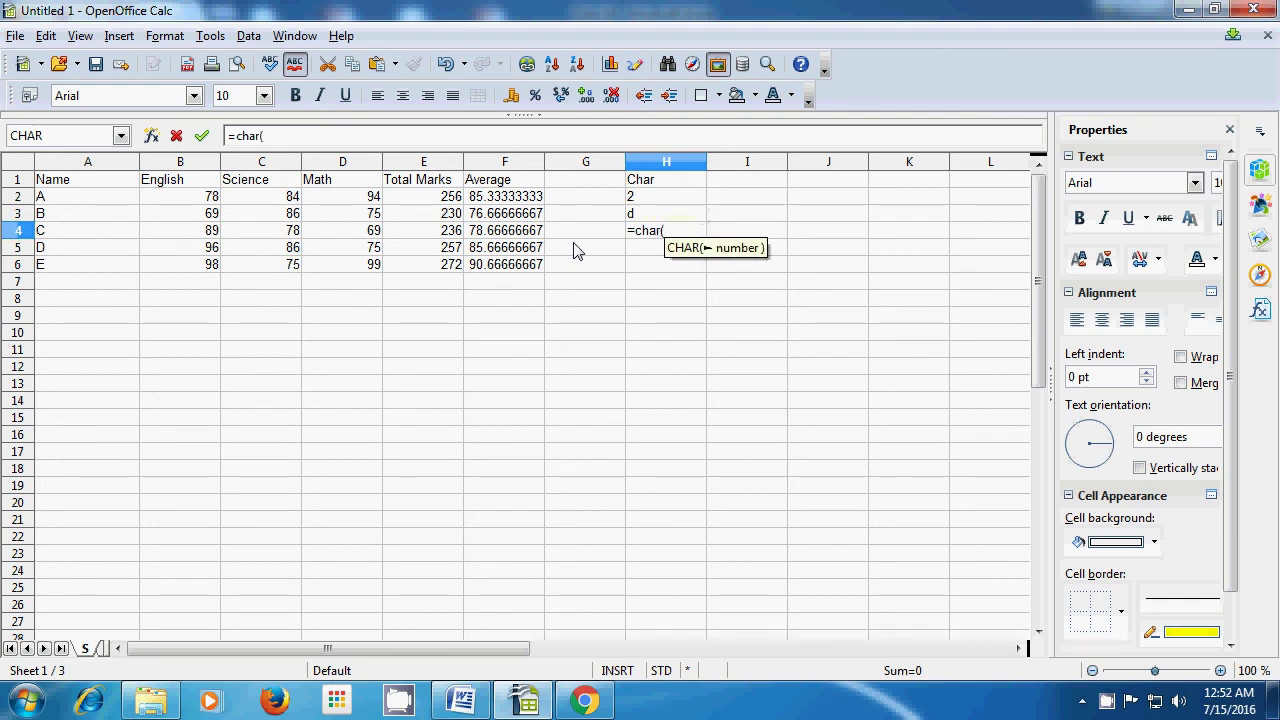
text(20)
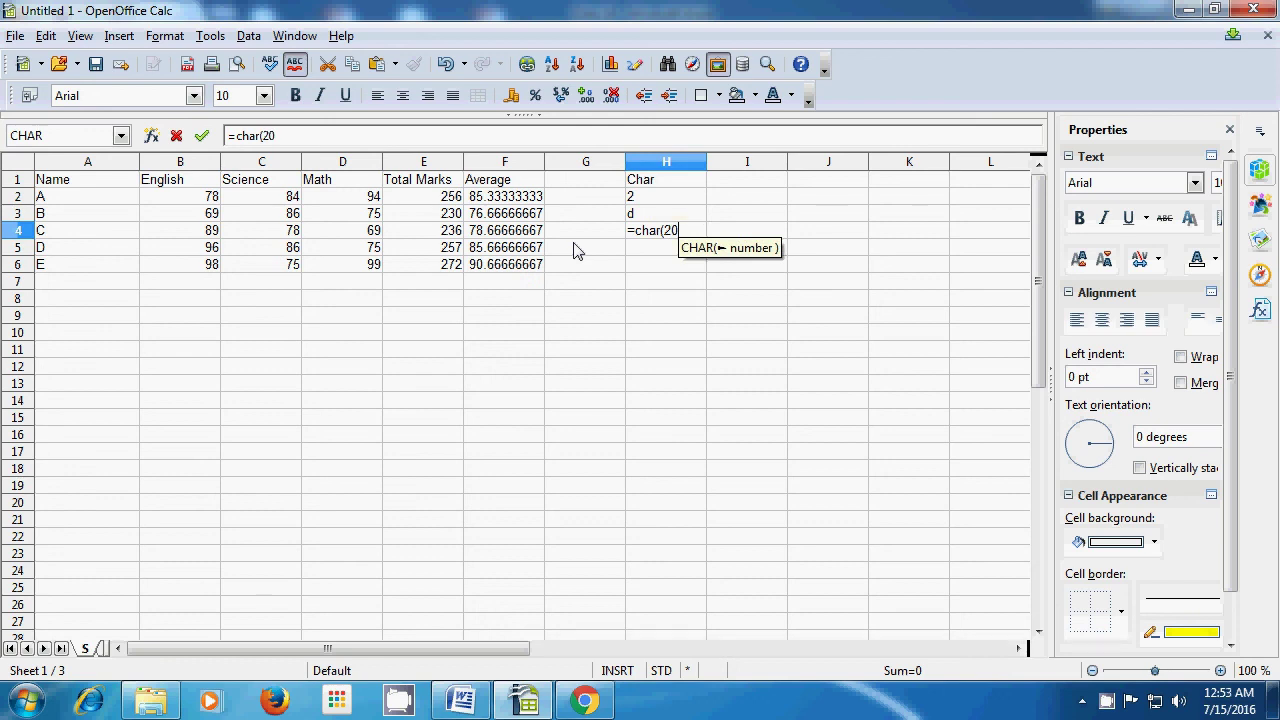
text())
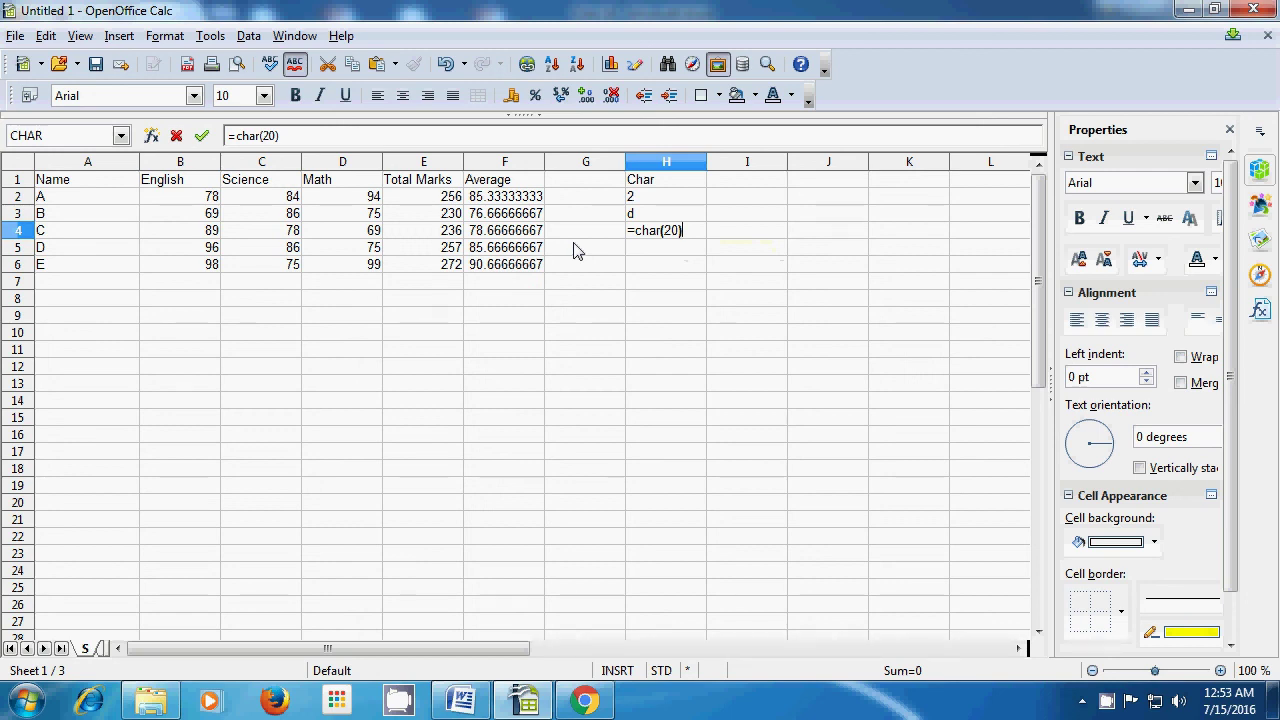
key(Return)
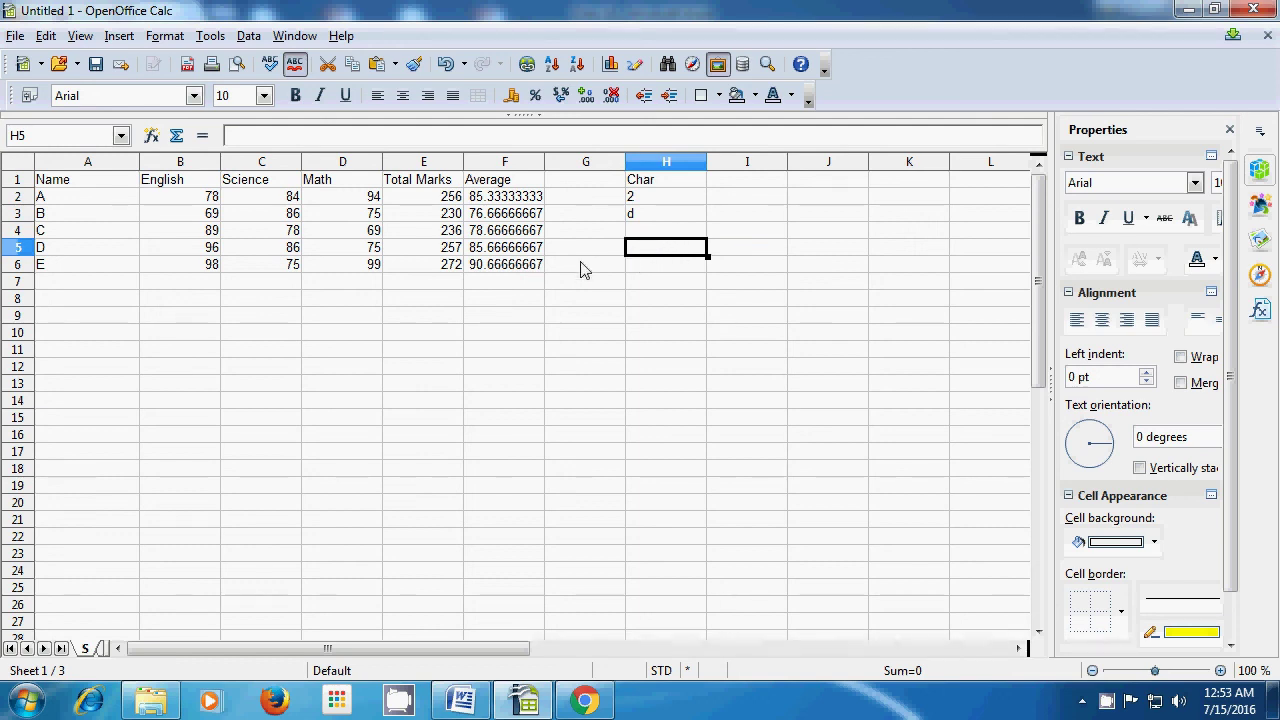
Enter the formula =char(30) in cell H5 to convert code 30 to its character.
text(=char)
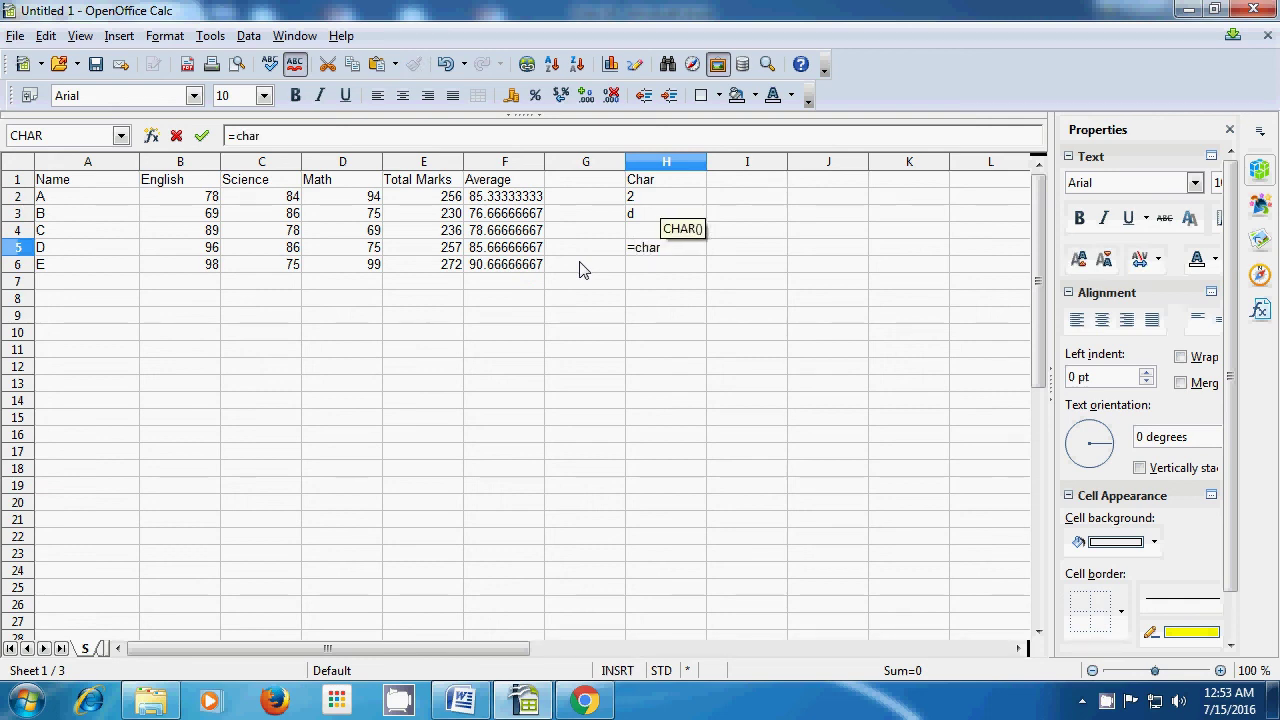
text(()
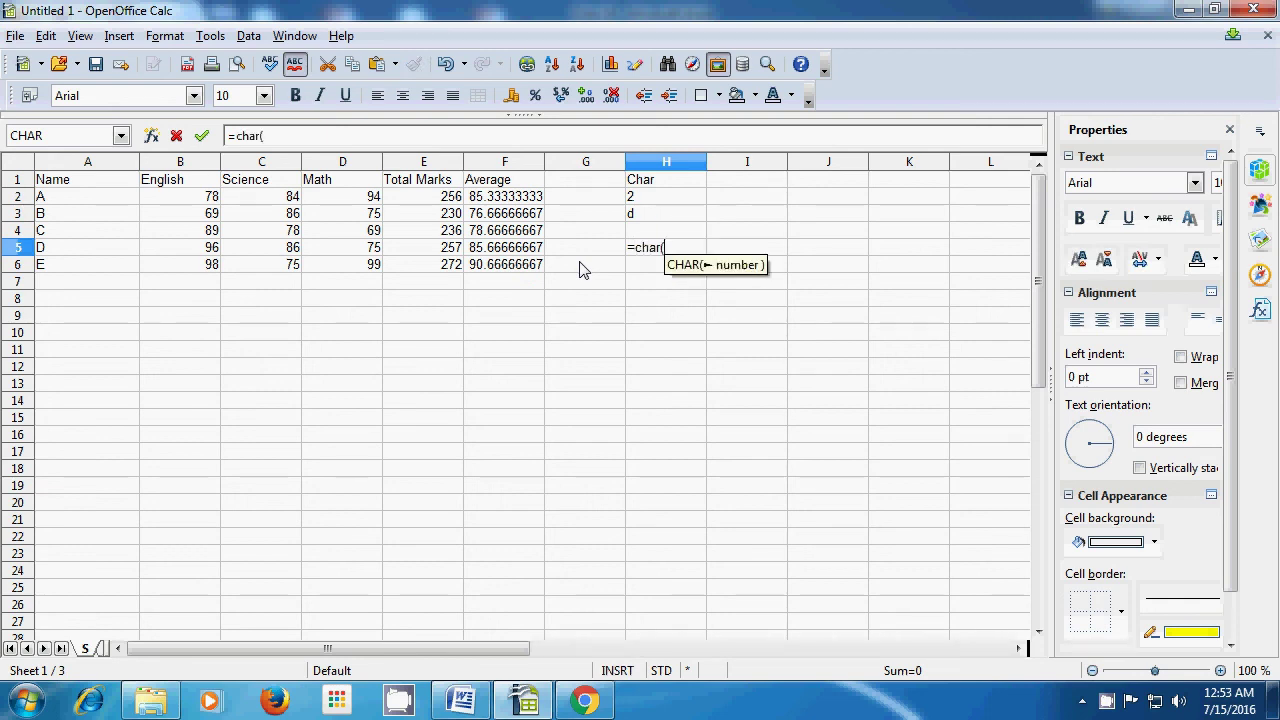
text(30)
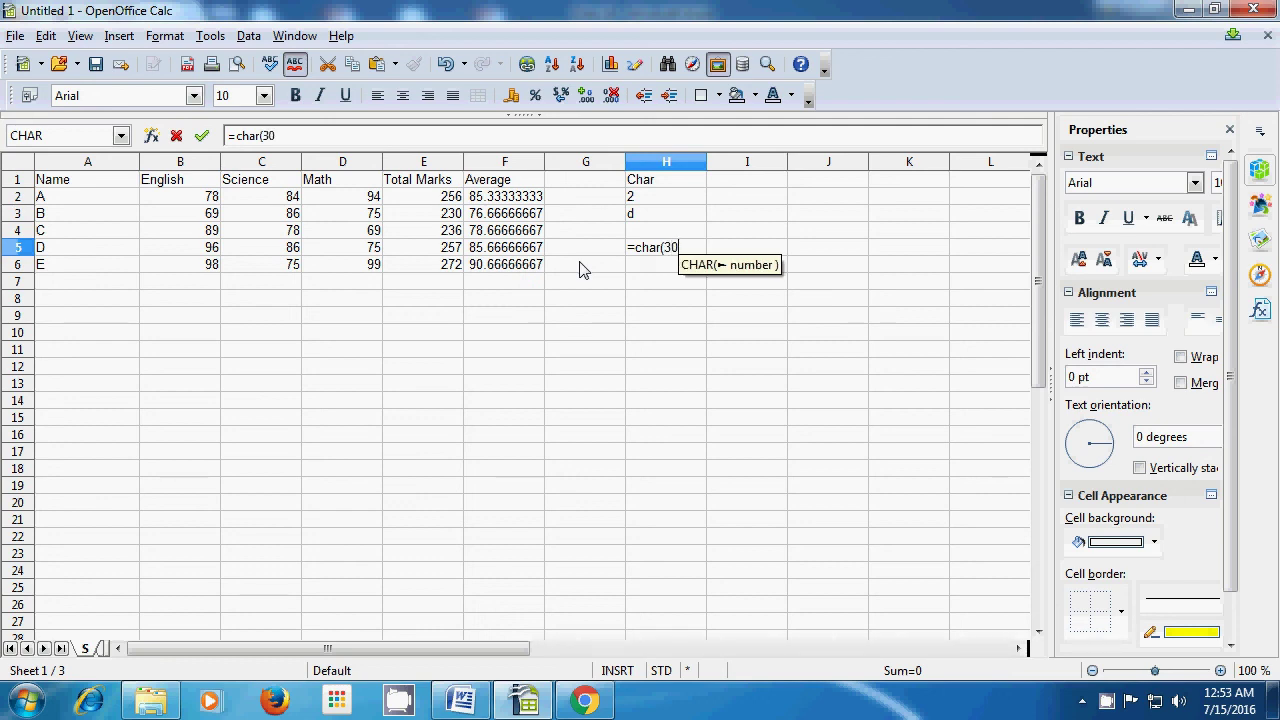
text())
key(Return)
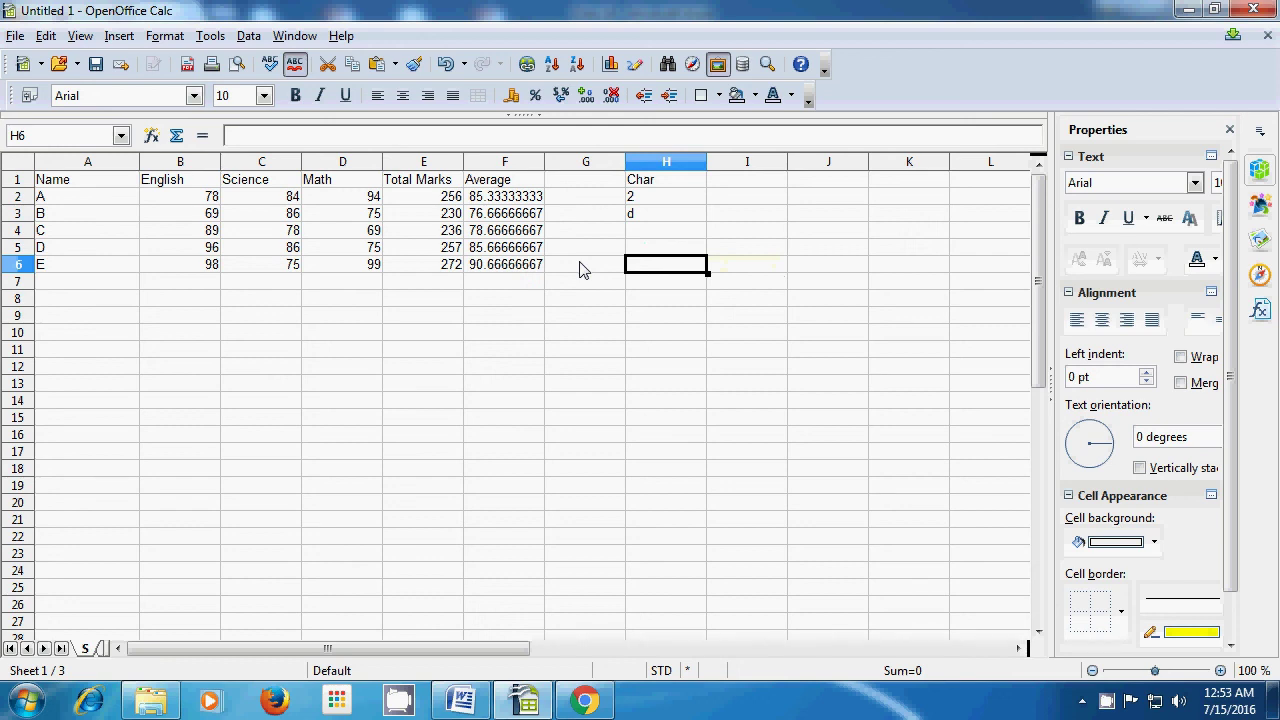
Enter the formula =char(145) in cell H6 to convert code 145 to its character.
text(=)
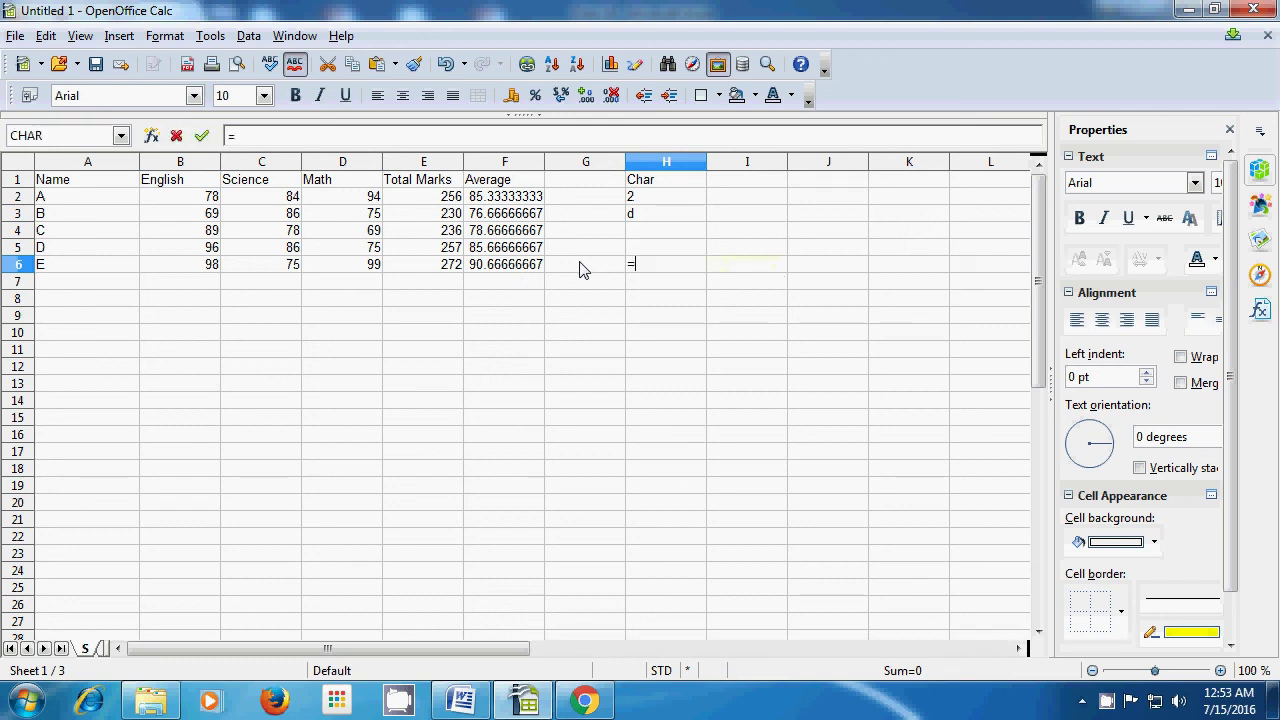
text(char)
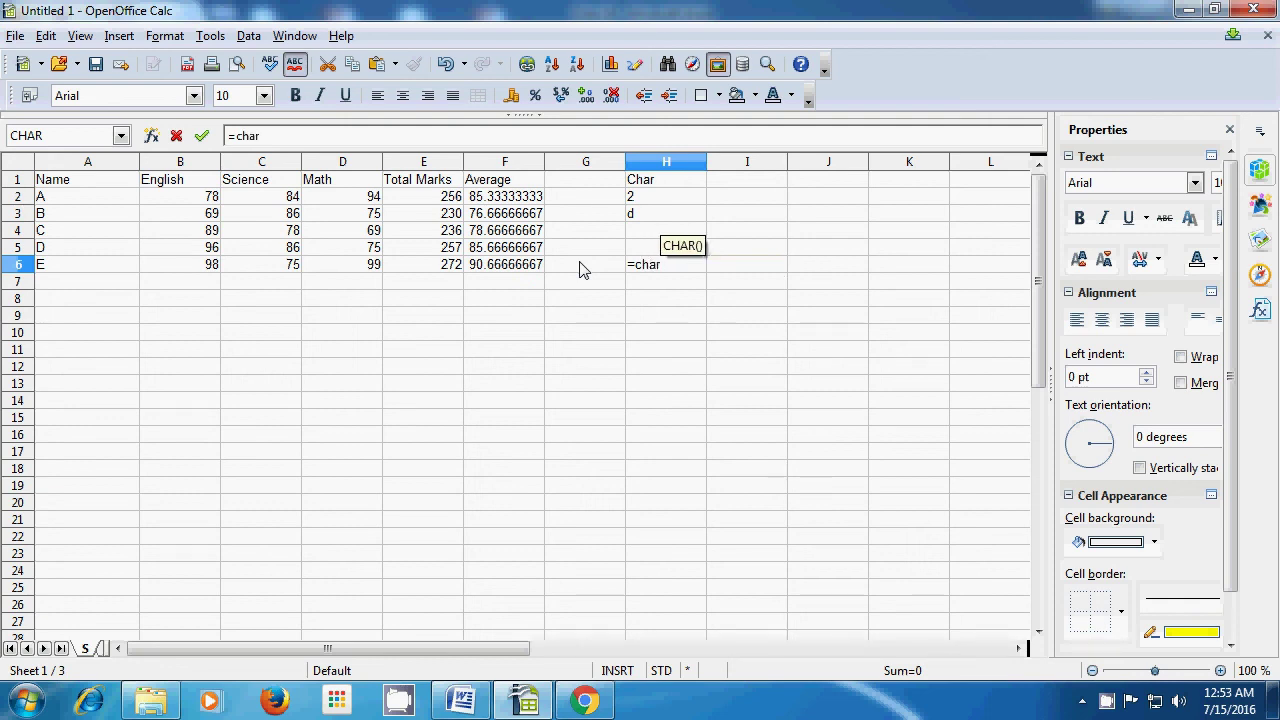
text(()
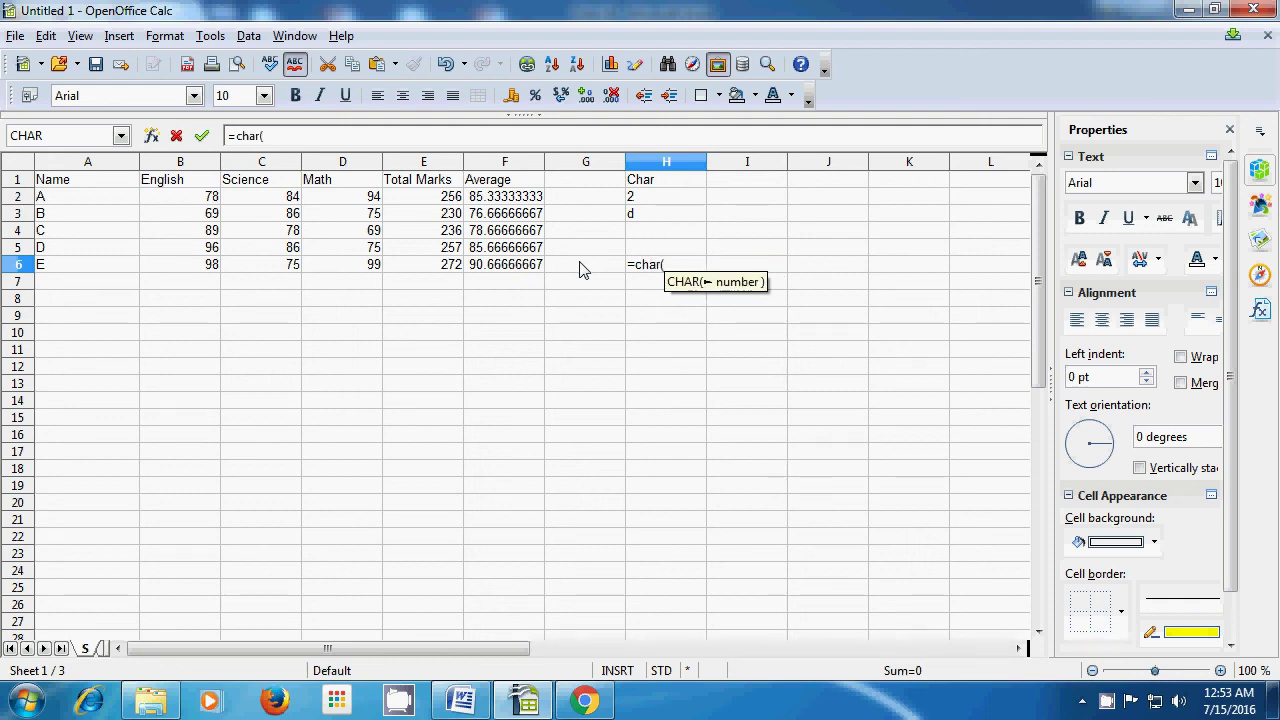
text(145)
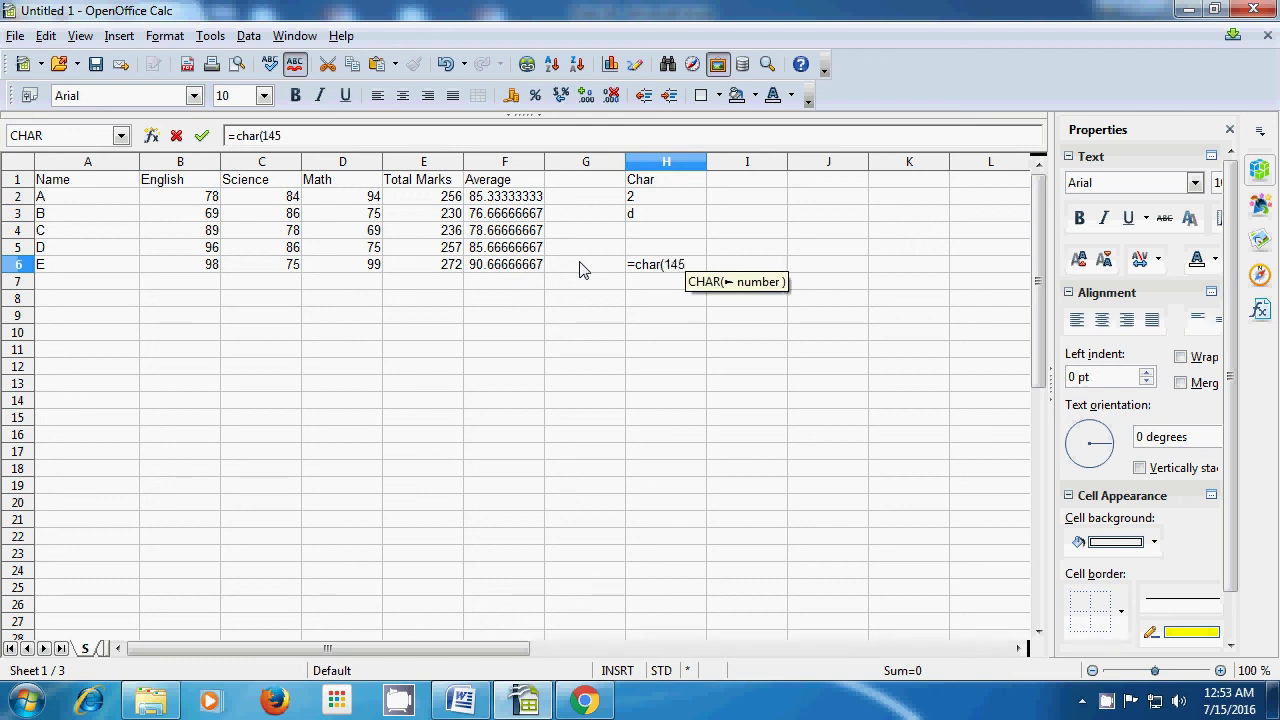
text())
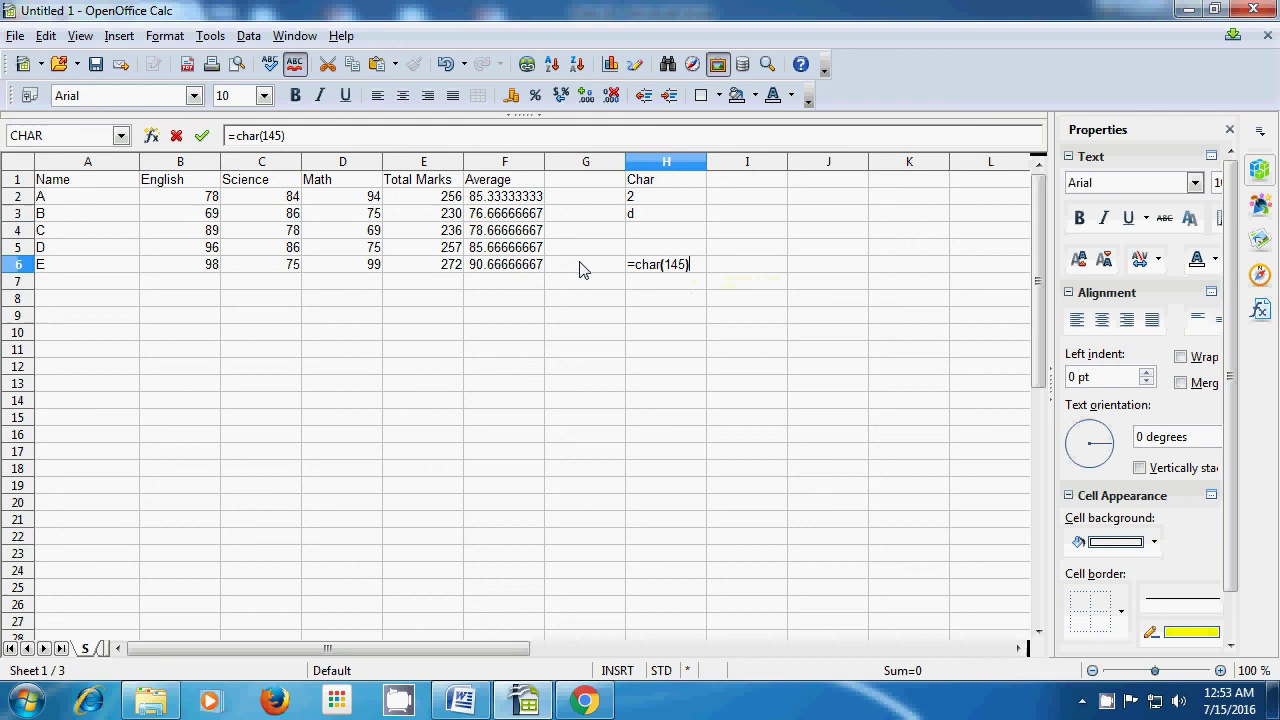
key(Return)
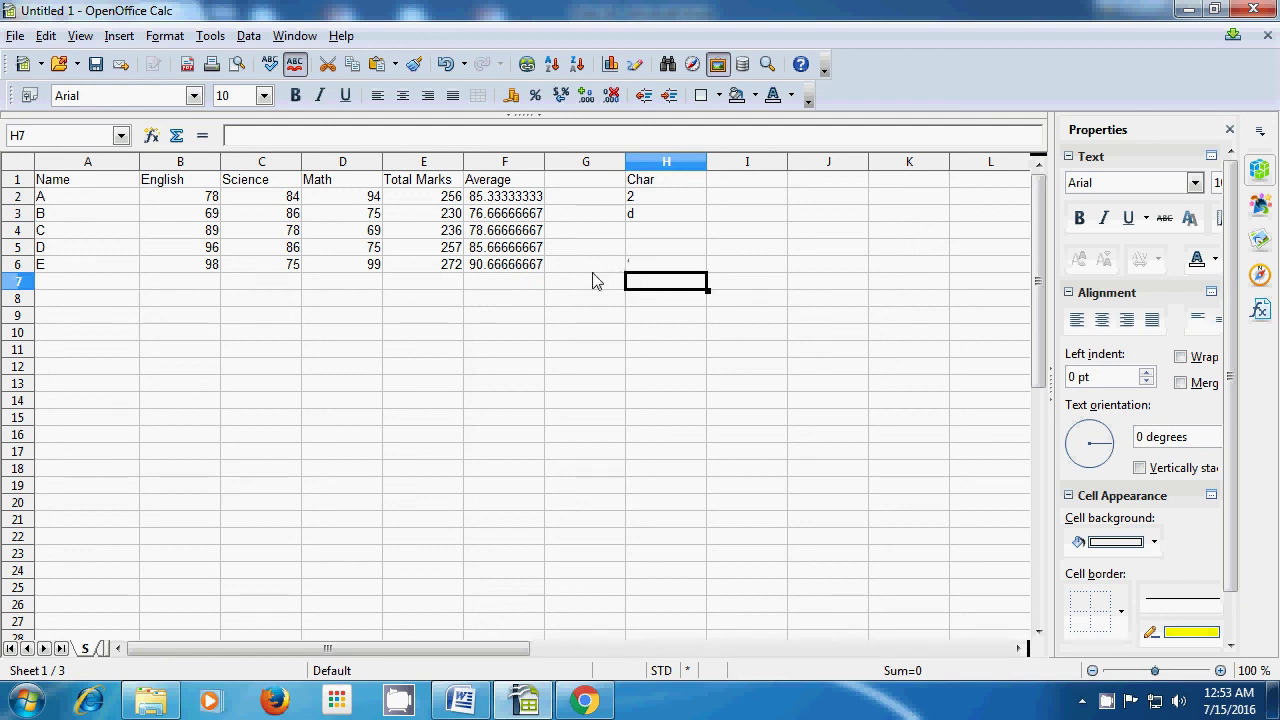
Enter the formula =char(79) in cell H7 to convert code 79 to its character.
text(=)
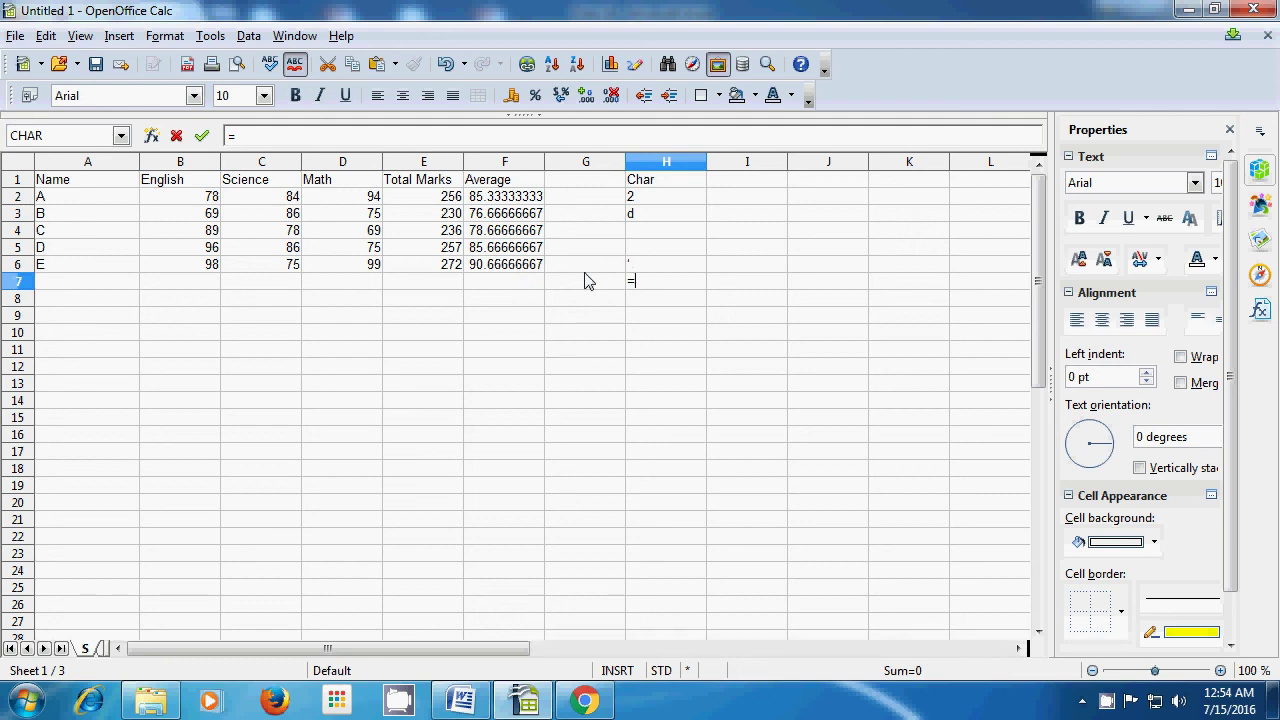
text(char)
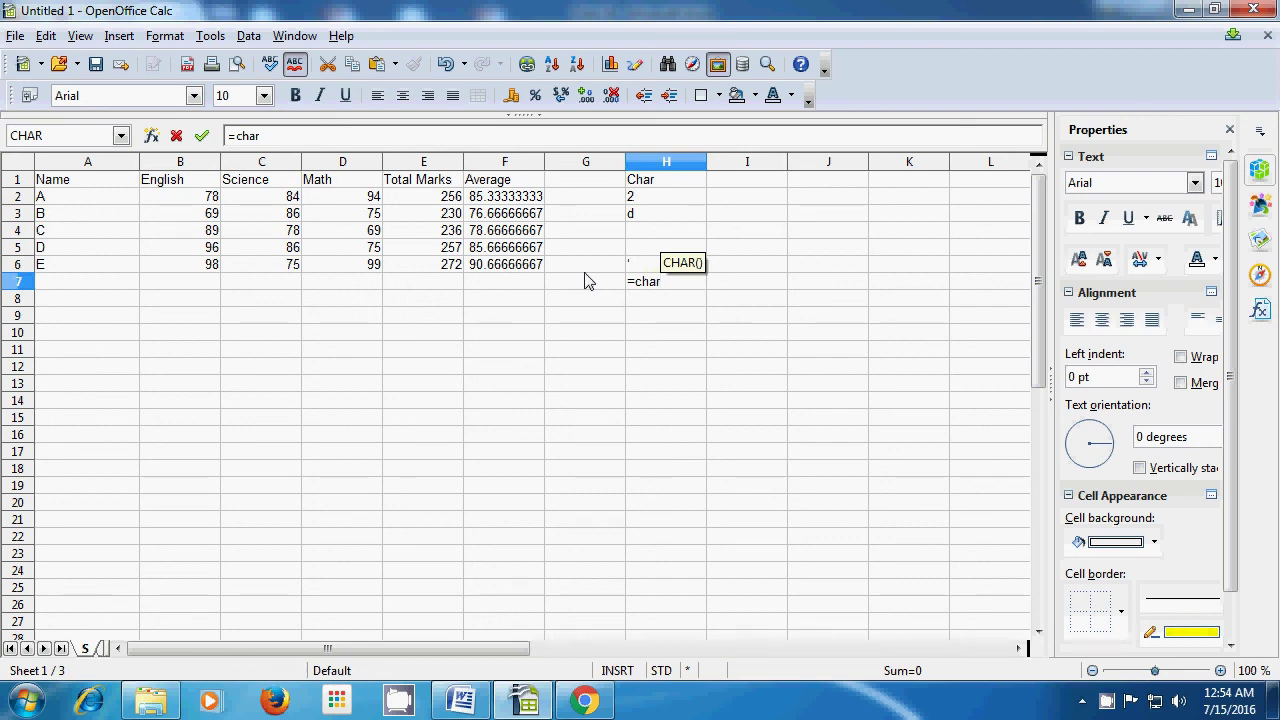
text(()
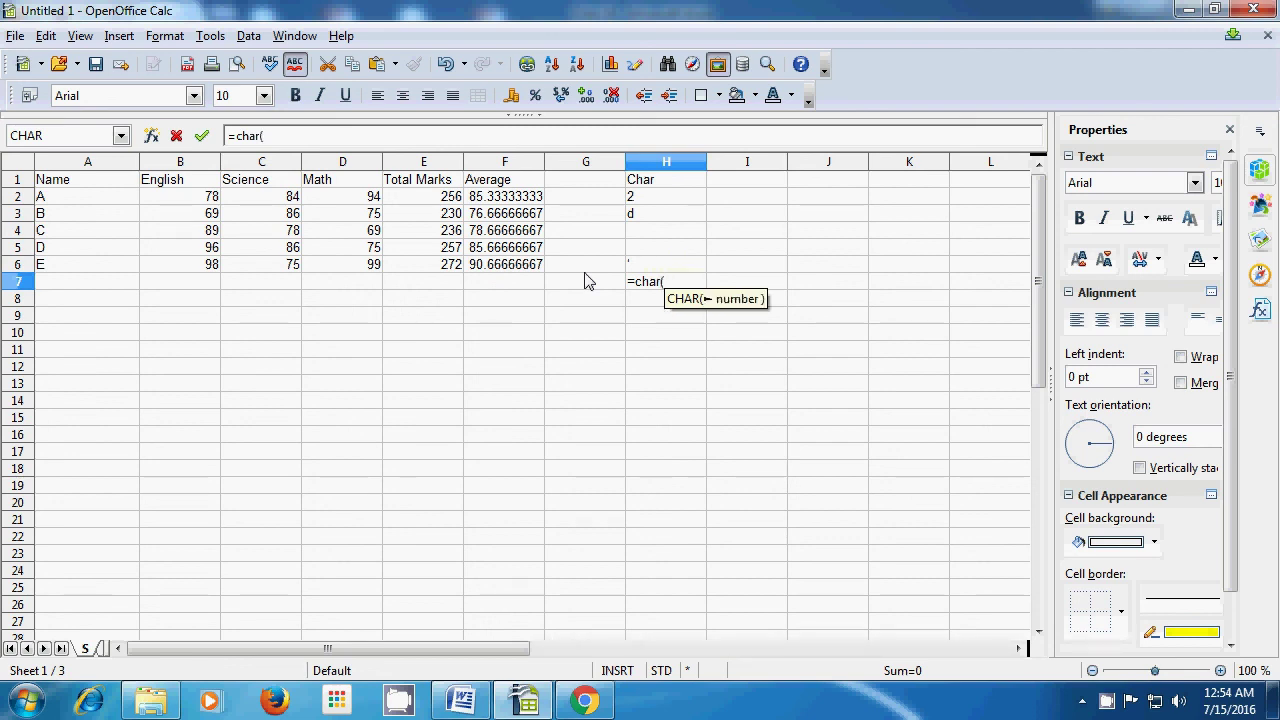
text(79)
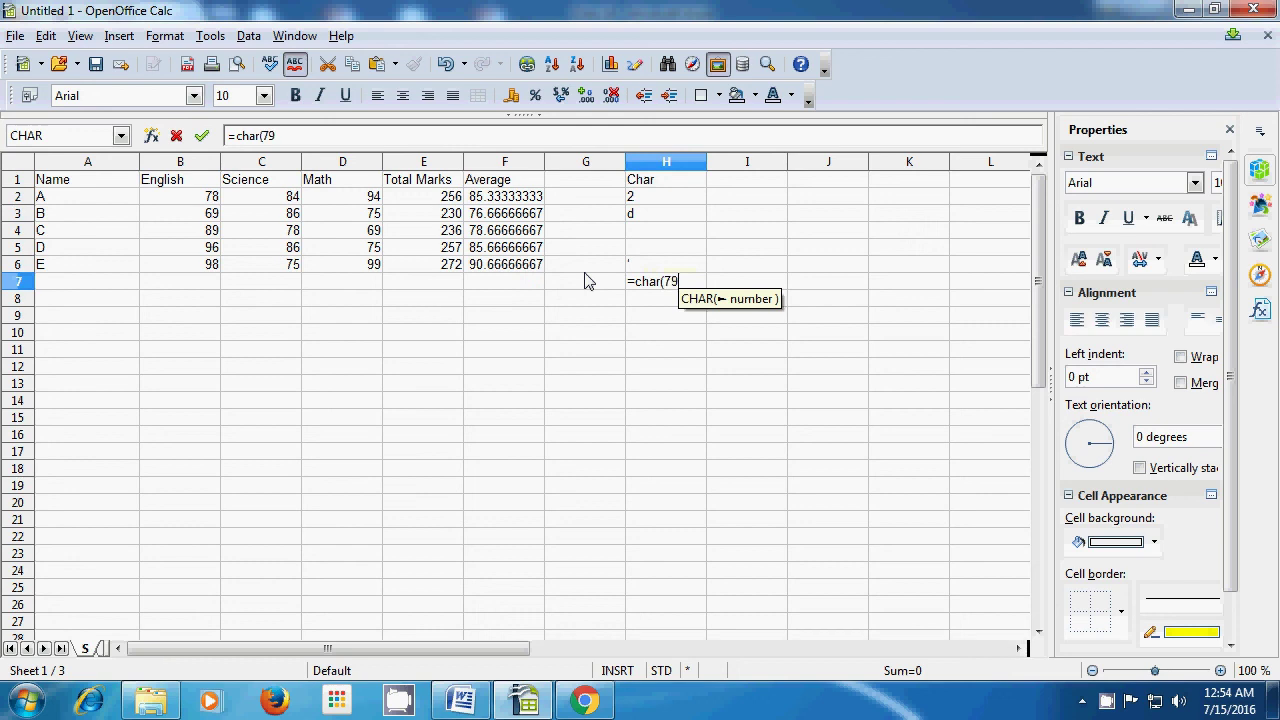
text())
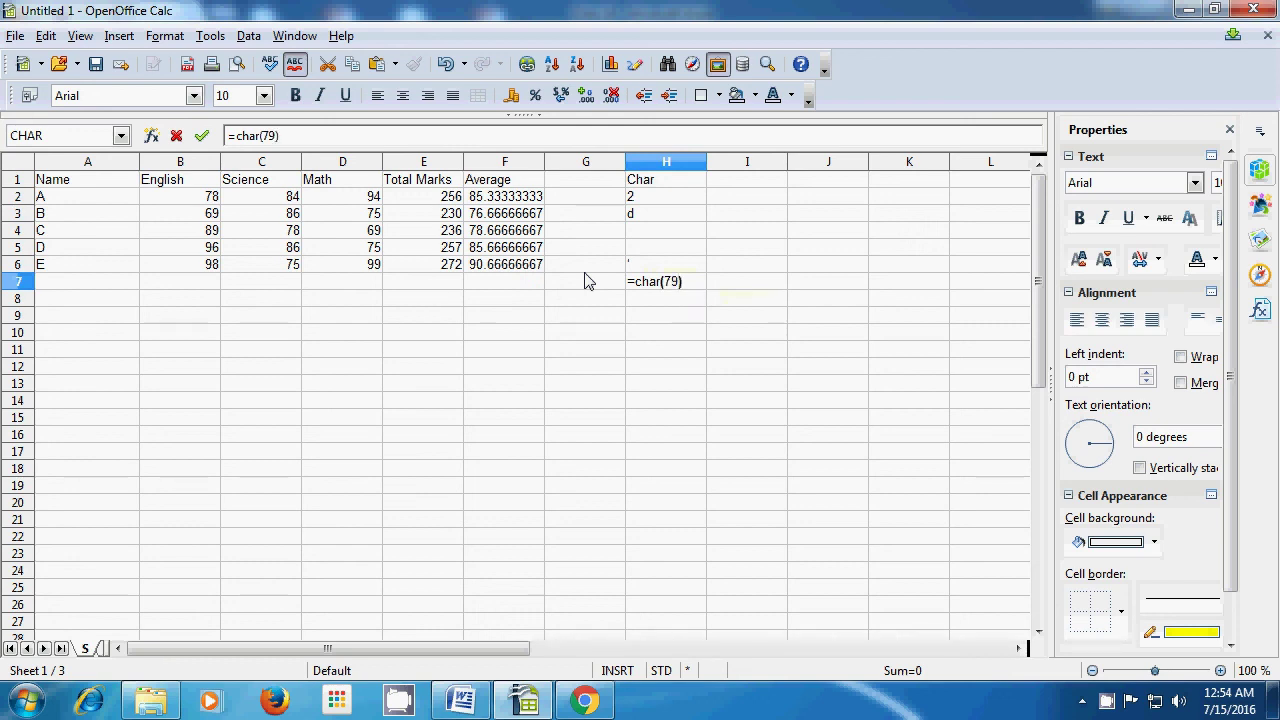
key(Return)
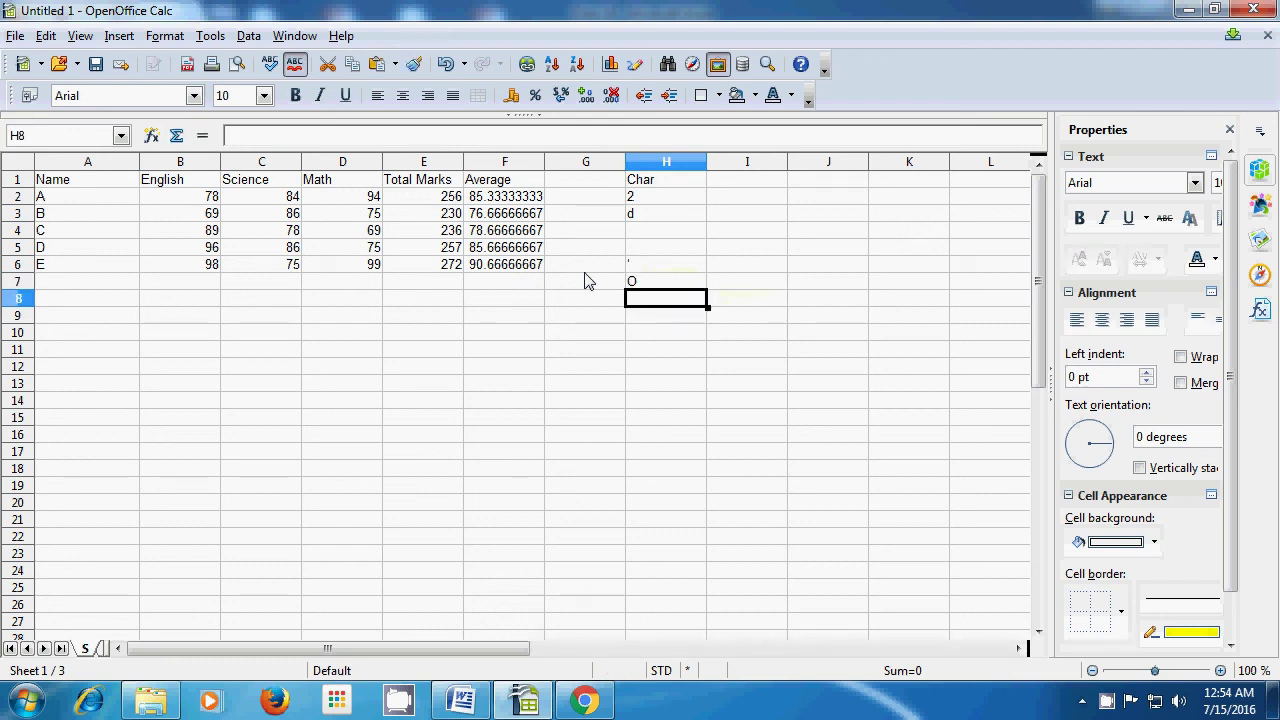
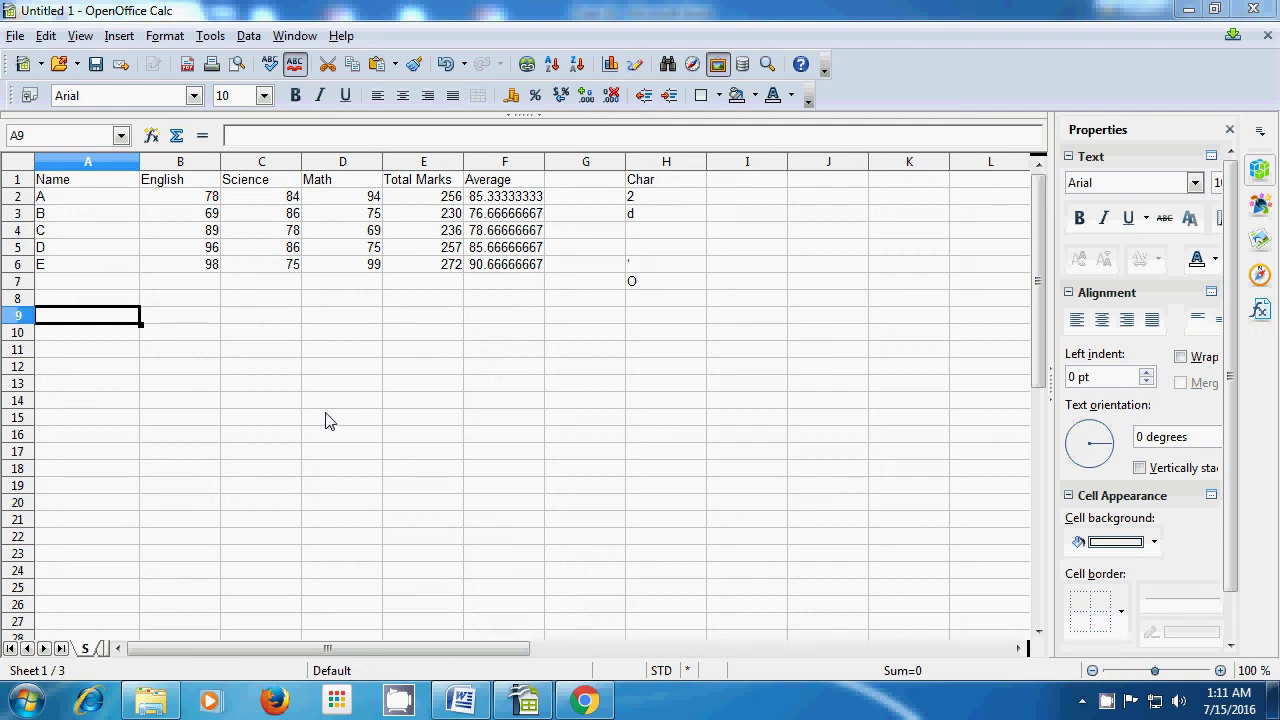
Fill the first three text pieces in row 9: www in A9, a period in B9 and computer in C9.
text(www)
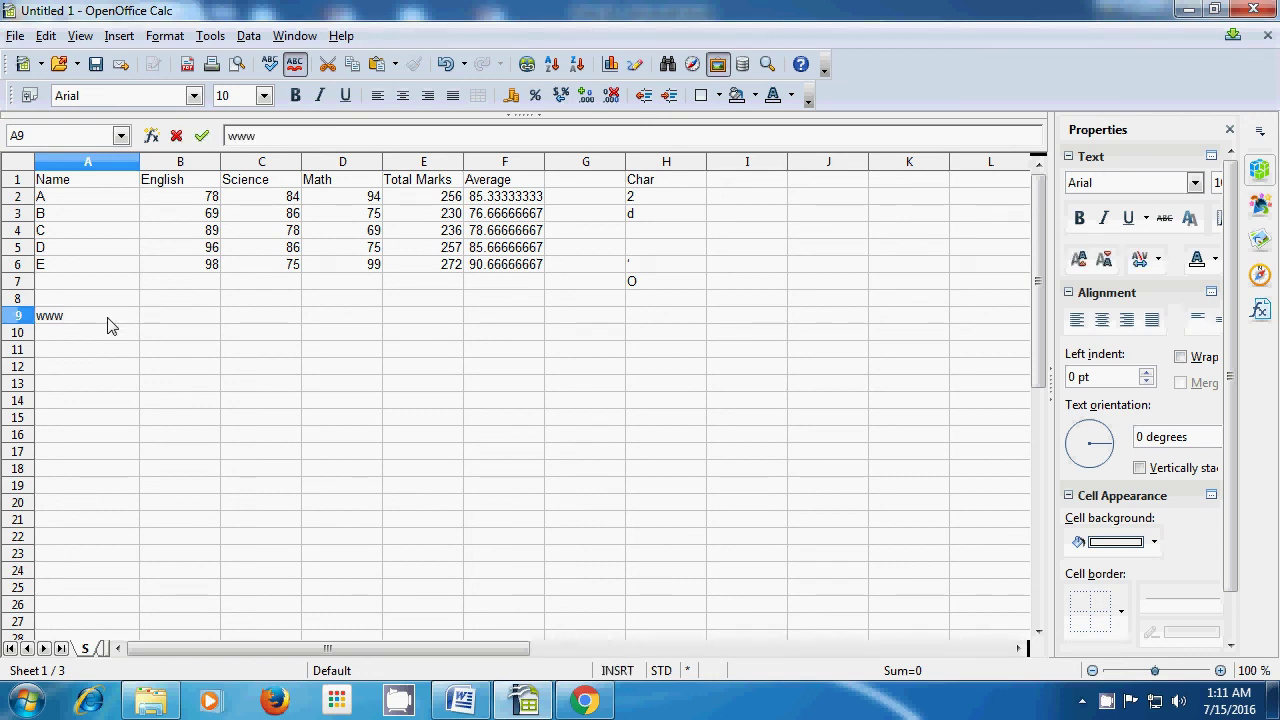
click(162, 325)
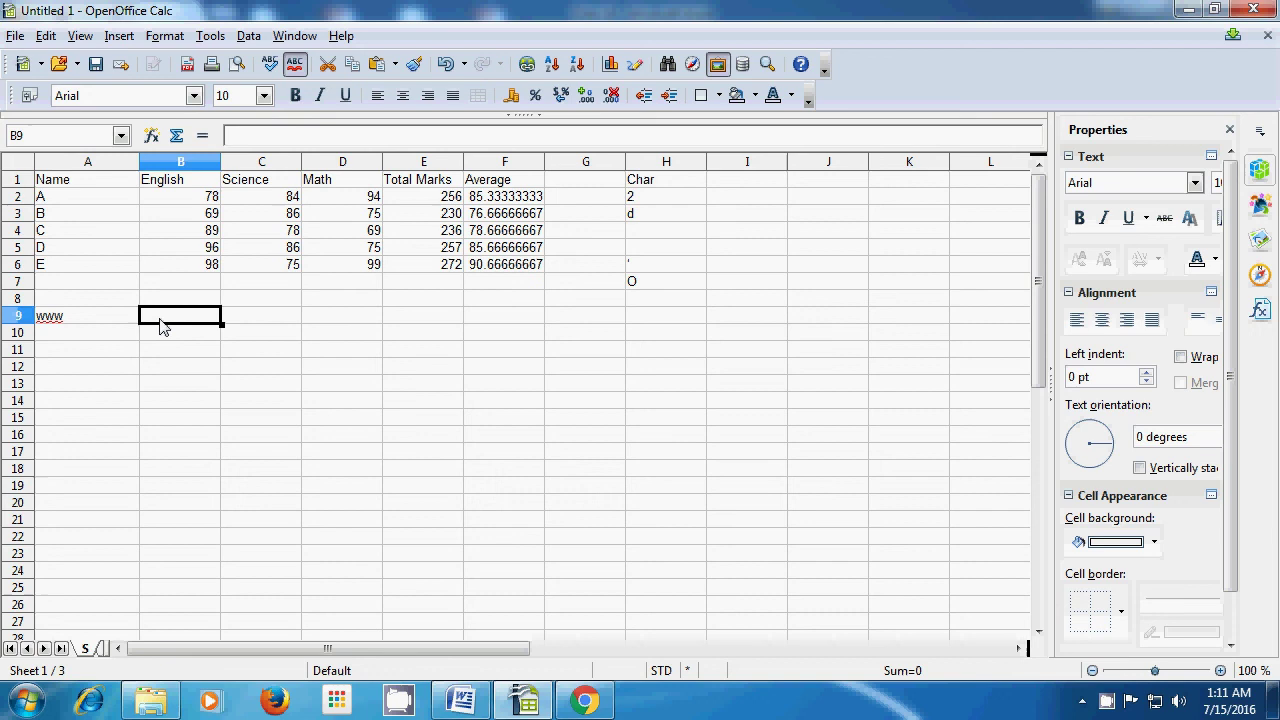
text(.)
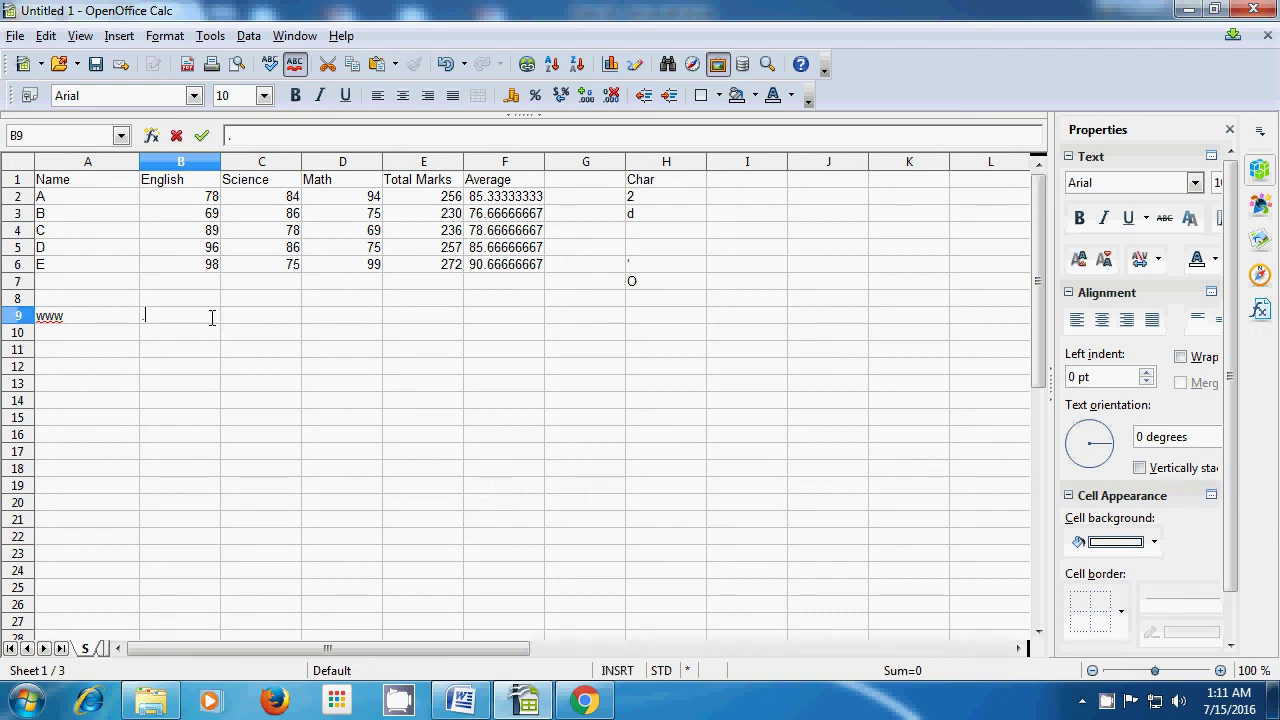
click(254, 320)
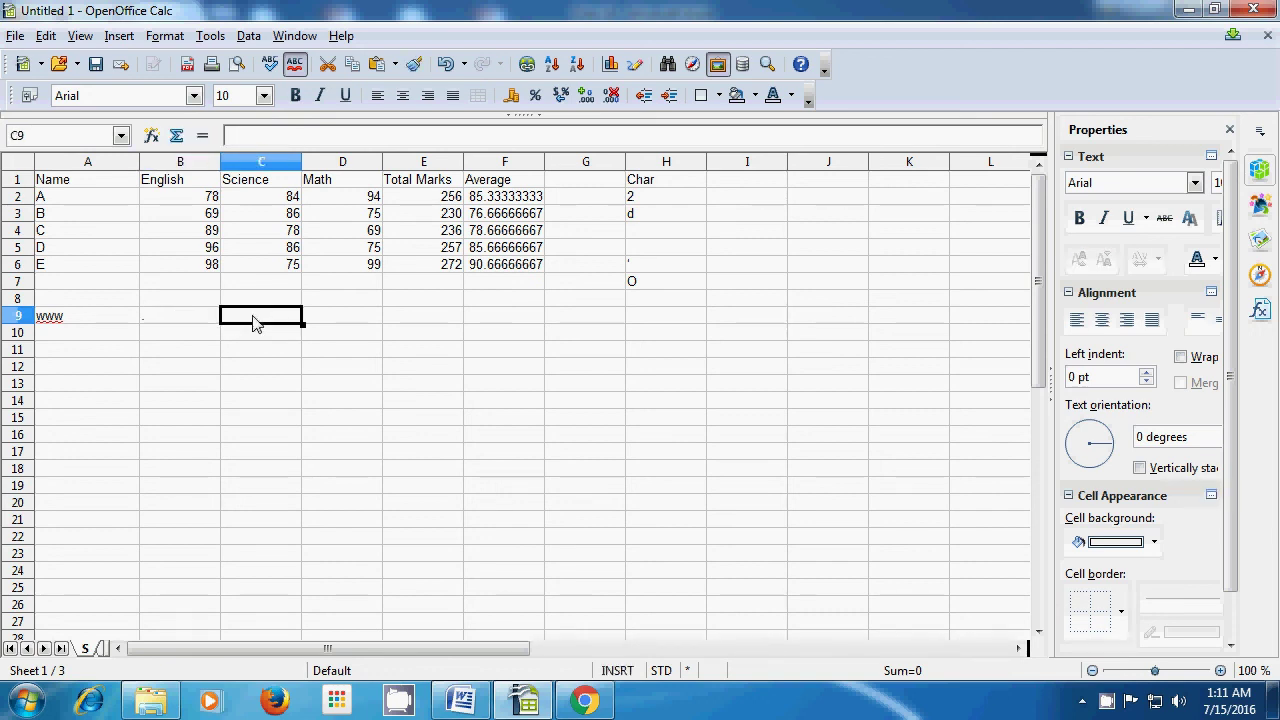
text(c)
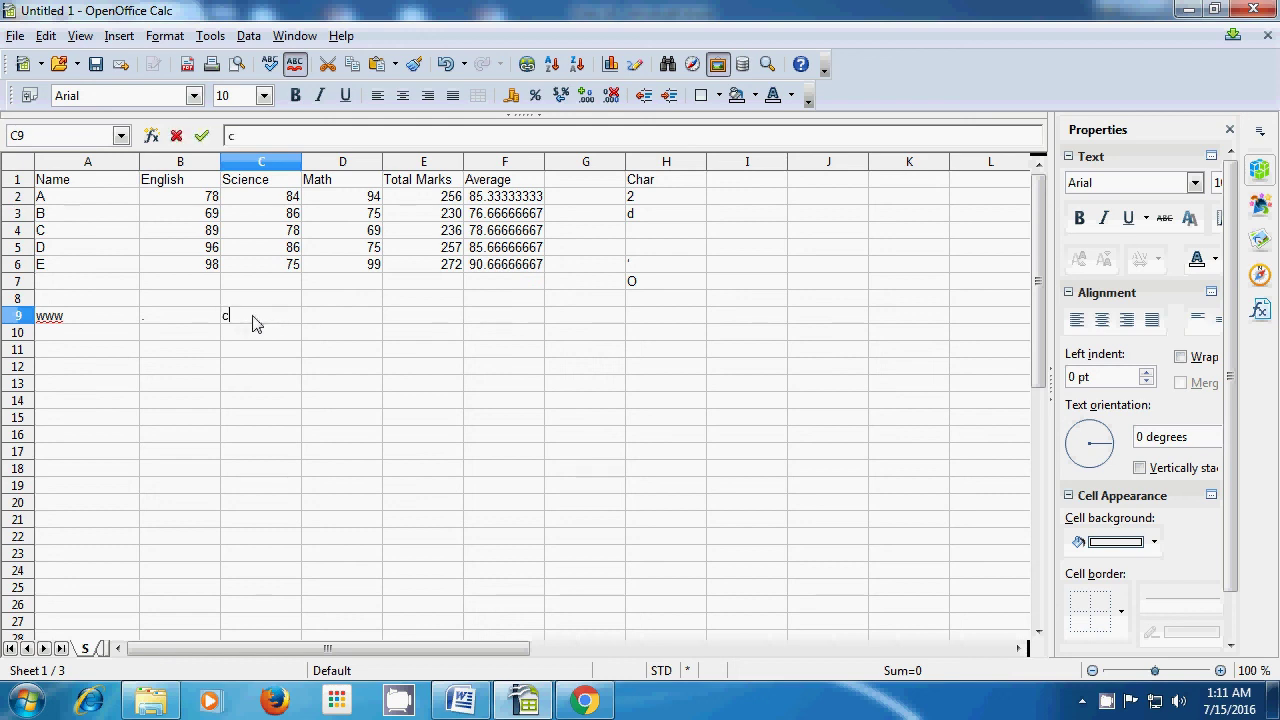
text(omputer)
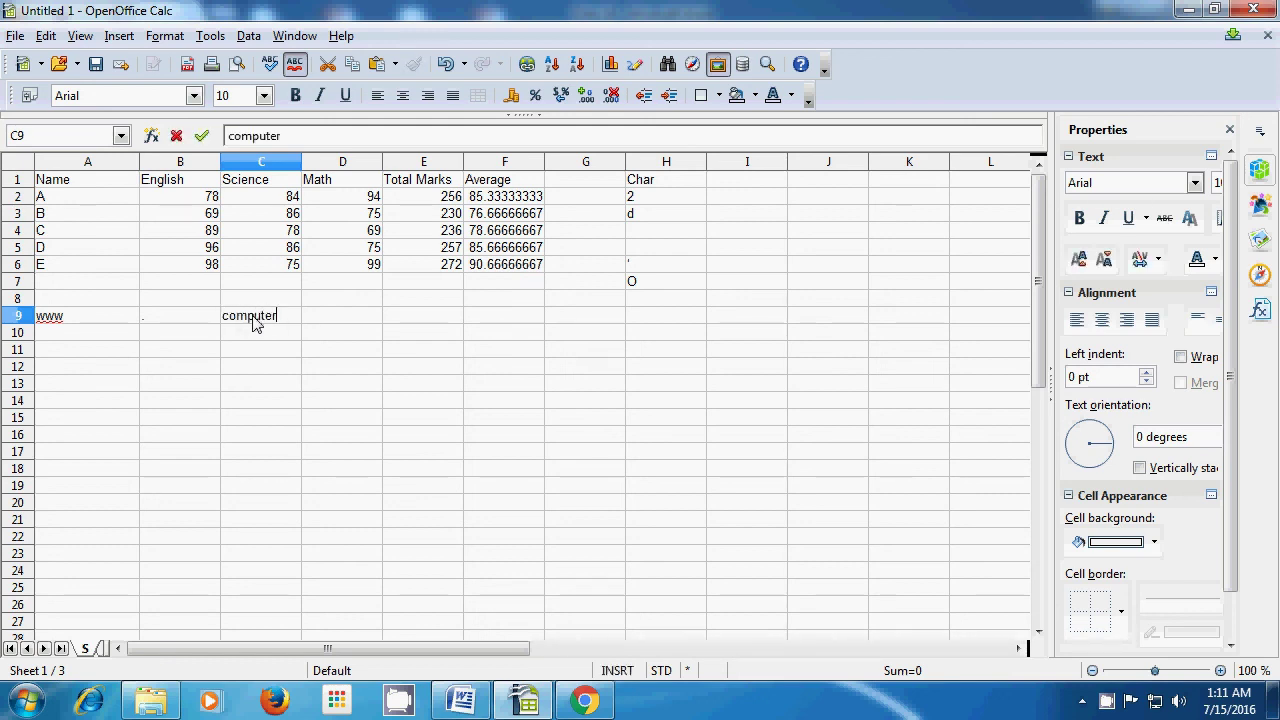
Fill the remaining text pieces in row 9: shiksha in D9, a period in E9 and org in F9.
click(333, 322)
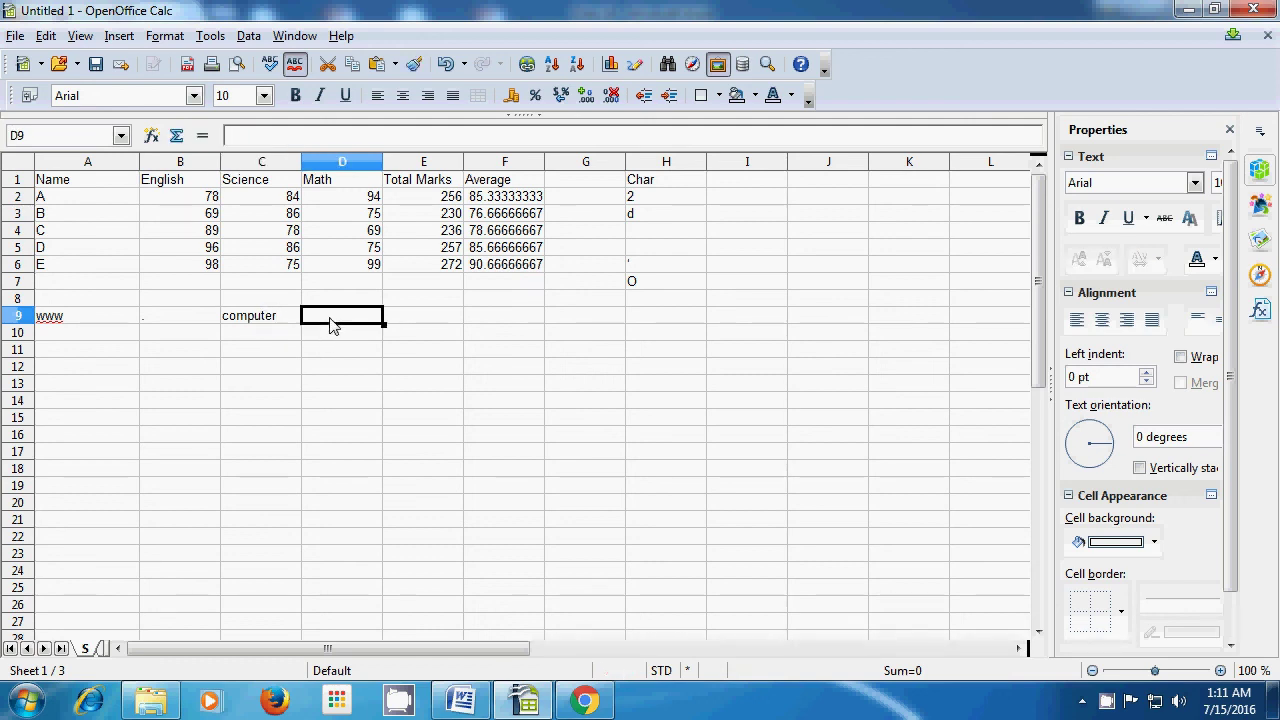
text(shik)
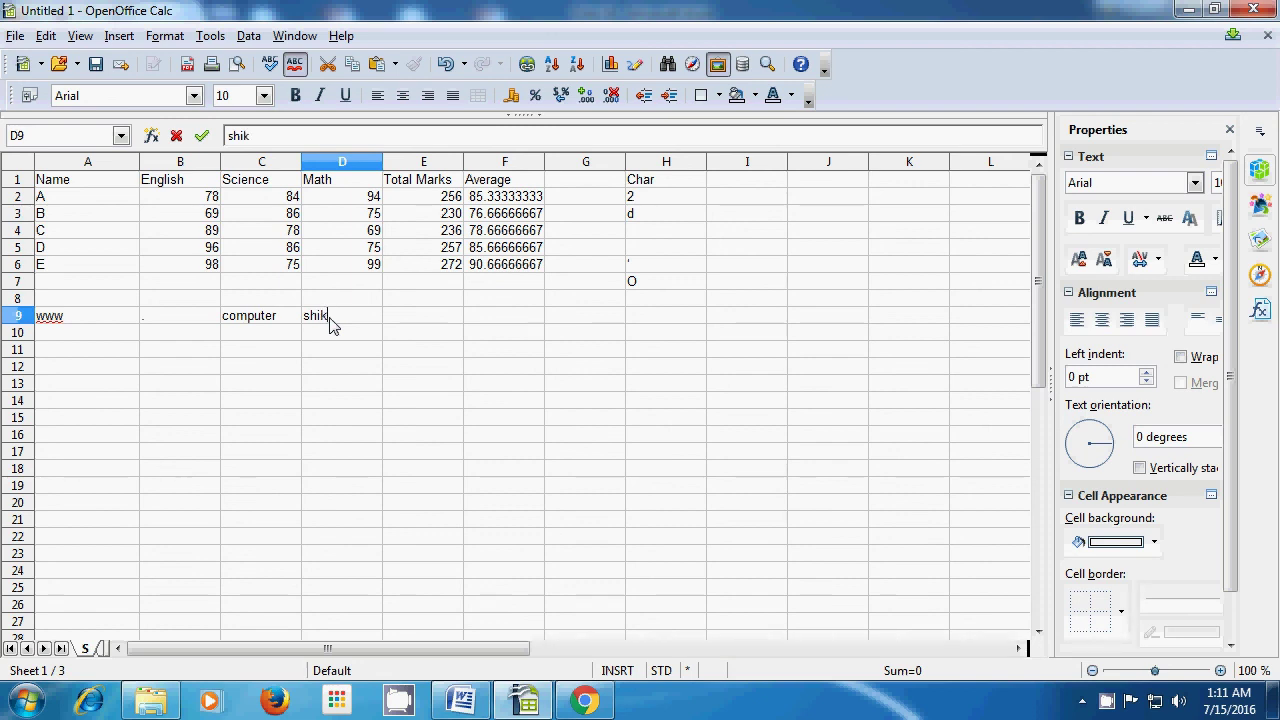
text(sha)
click(396, 330)
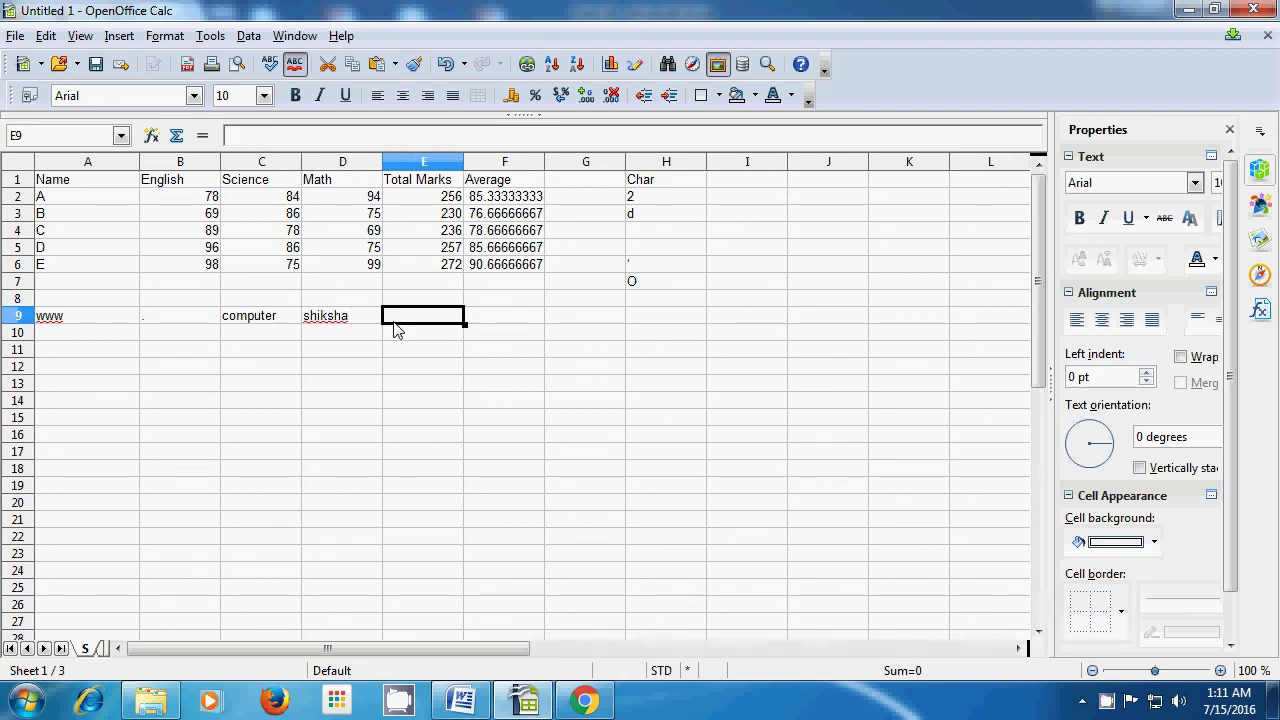
text(.)
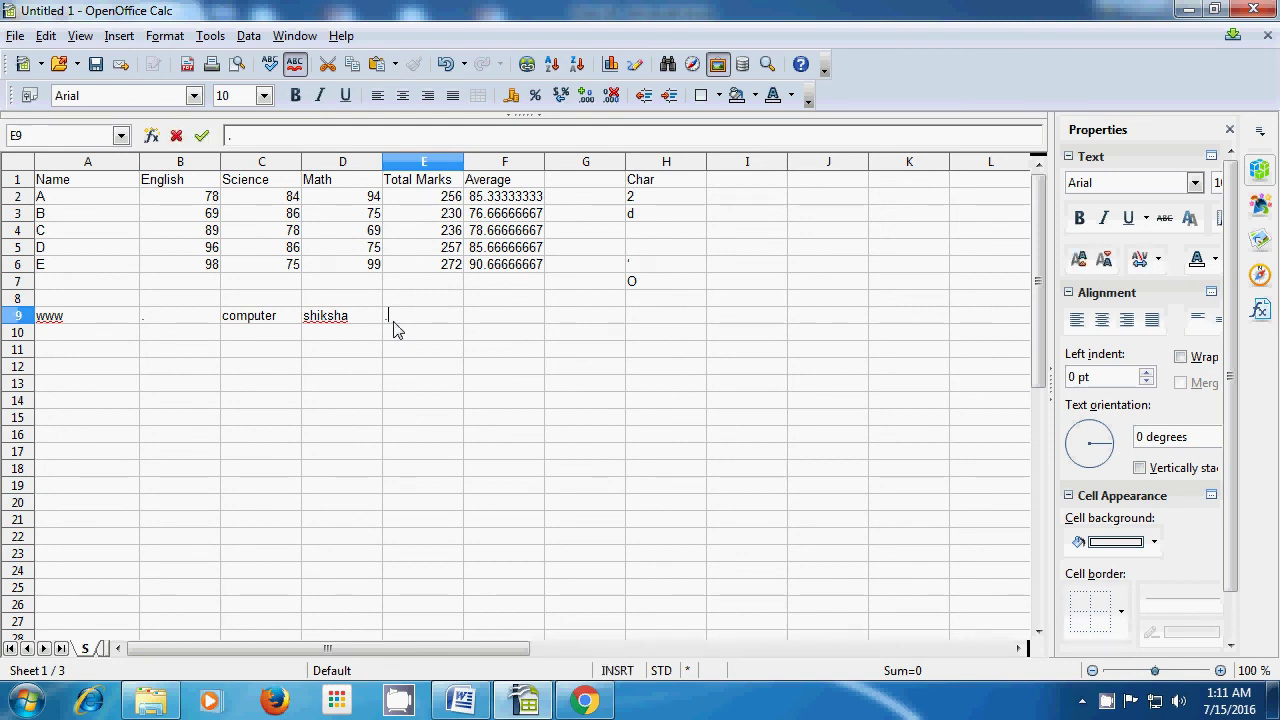
click(490, 325)
text(org)
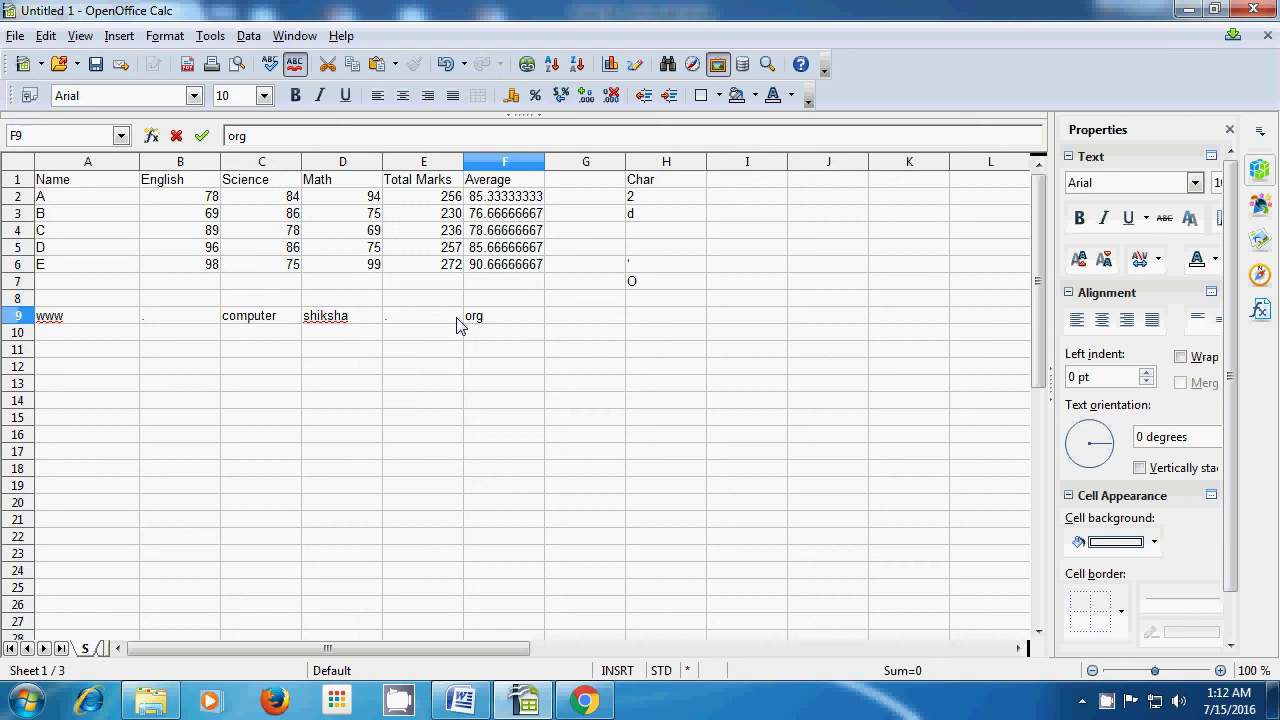
click(457, 318)
Enter the heading Concatenate in cell A12.
click(89, 372)
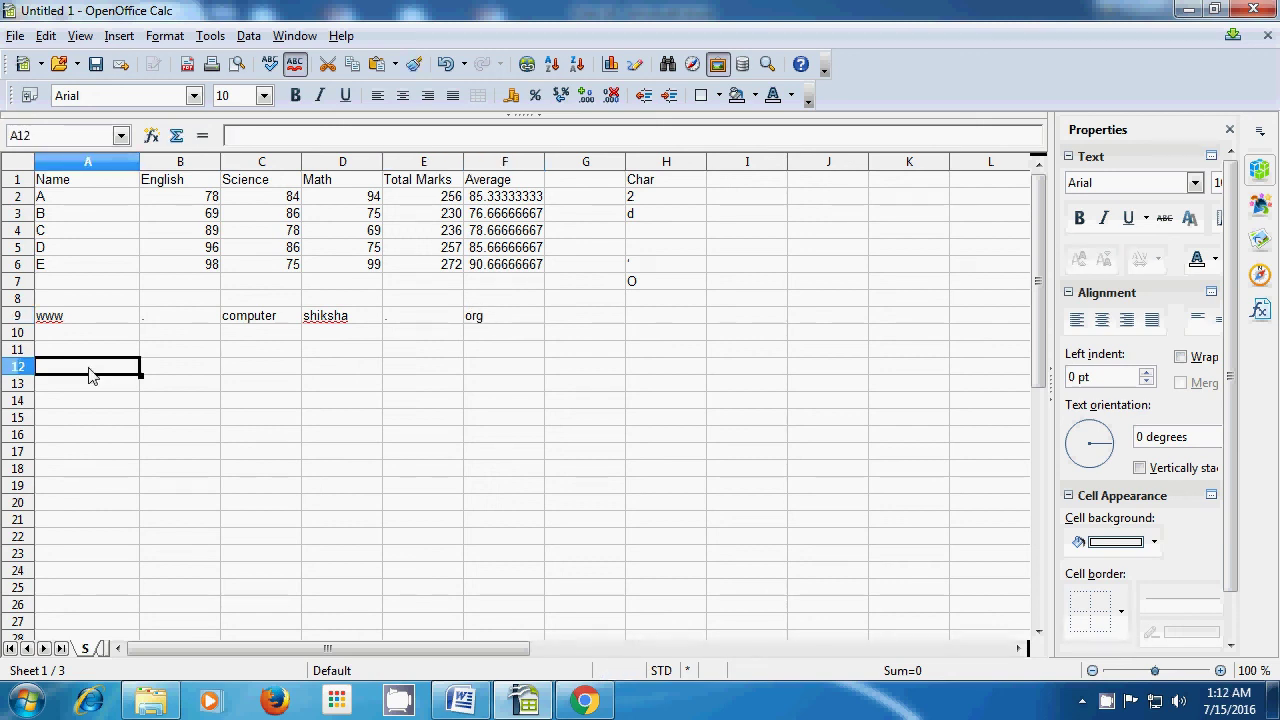
text(Conca)
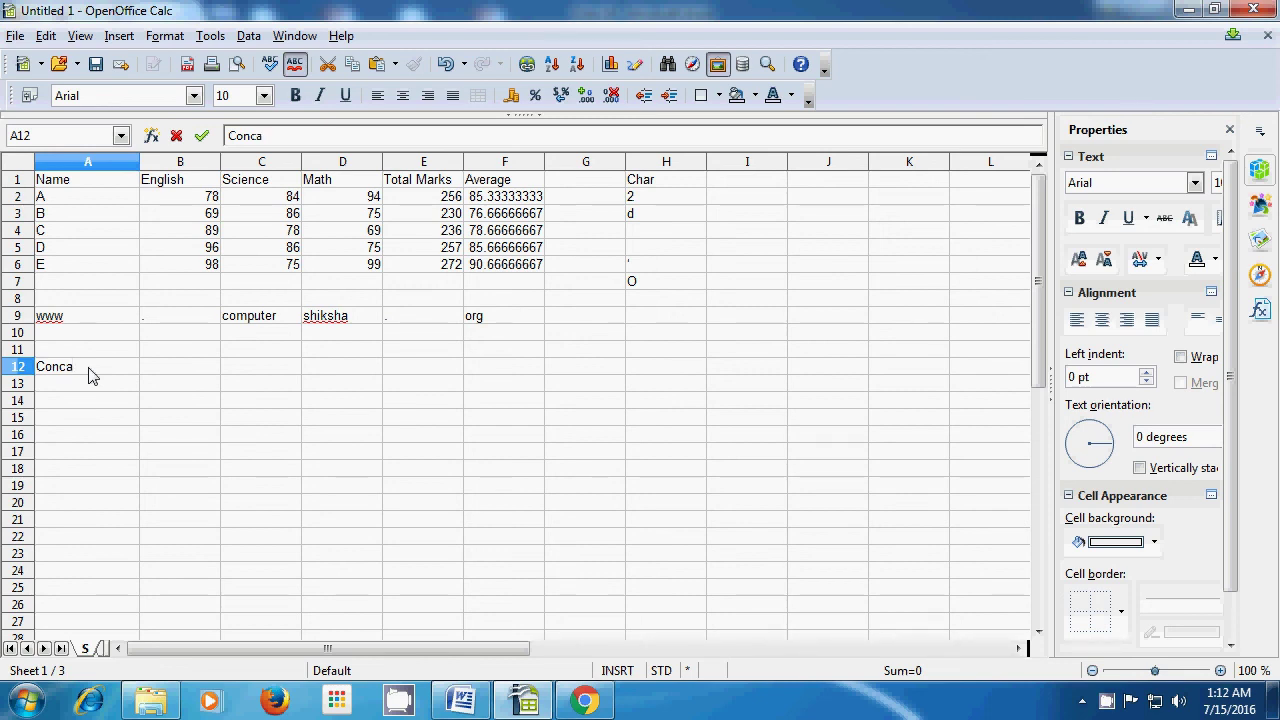
text(tenate)
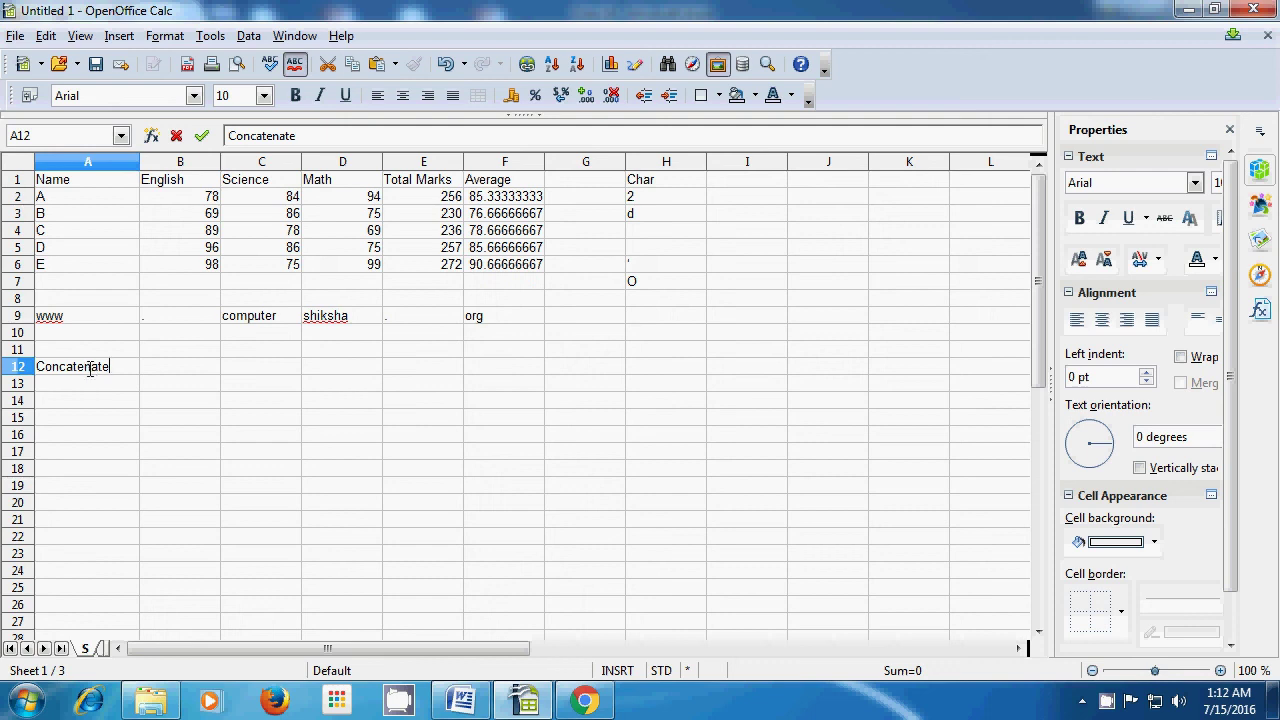
Begin a formula in cell A13 with the CONCATENATE function and its opening parenthesis.
click(91, 390)
text(=)
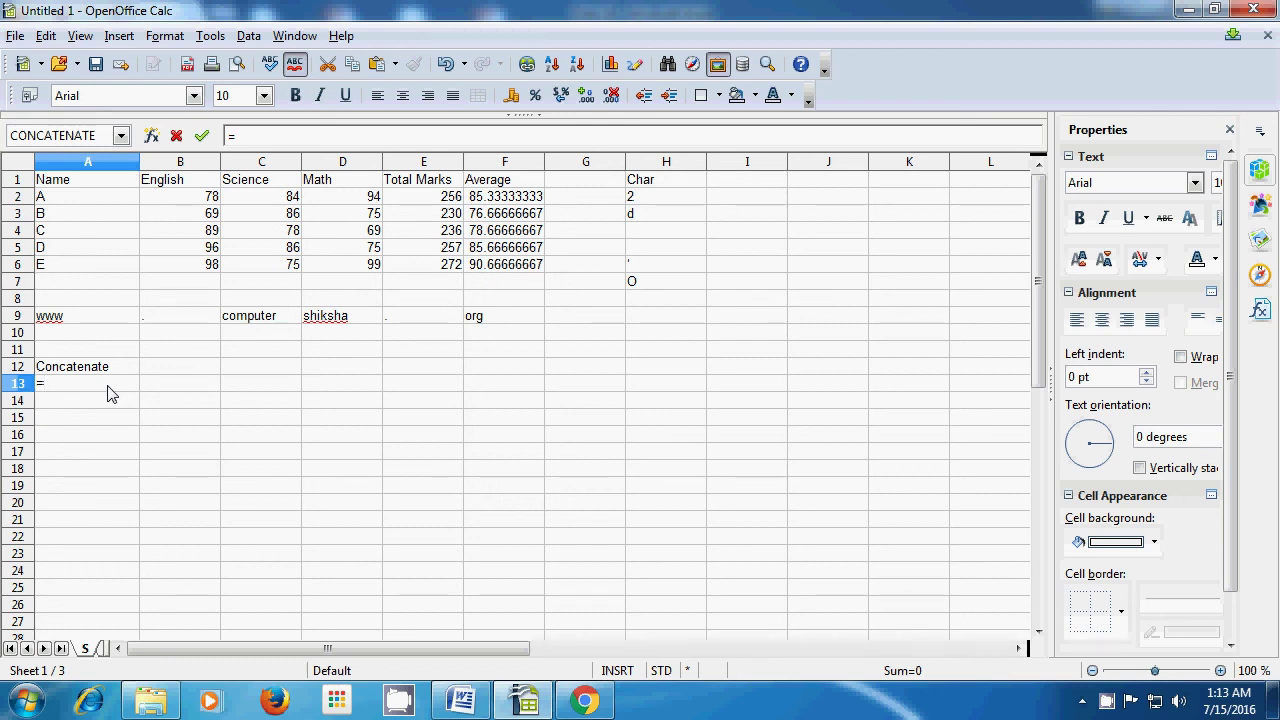
text(co)
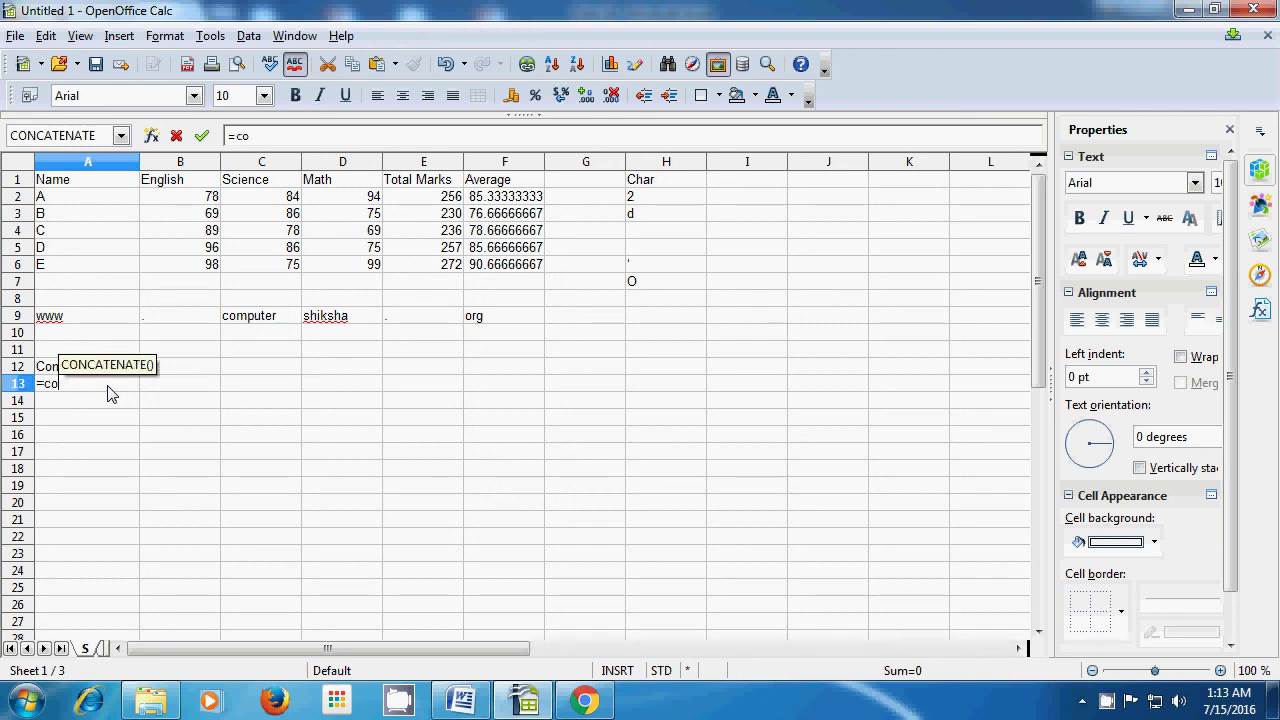
text(nca)
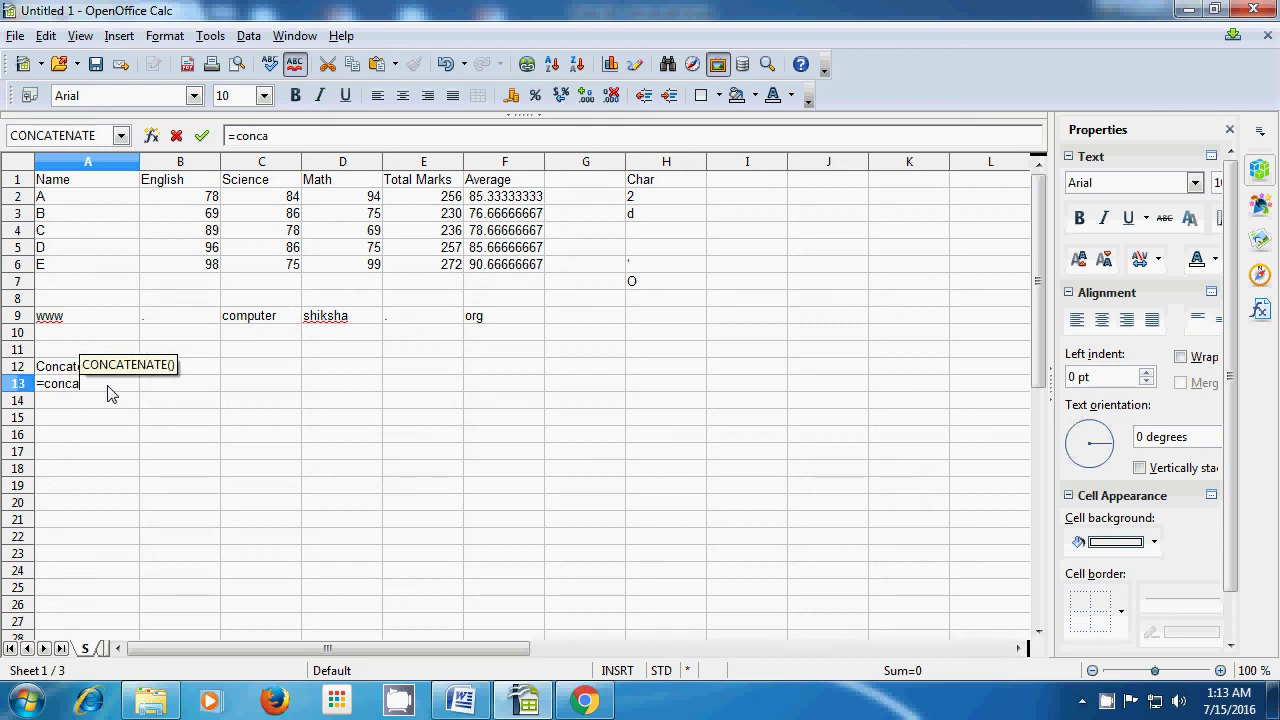
text(tenate)
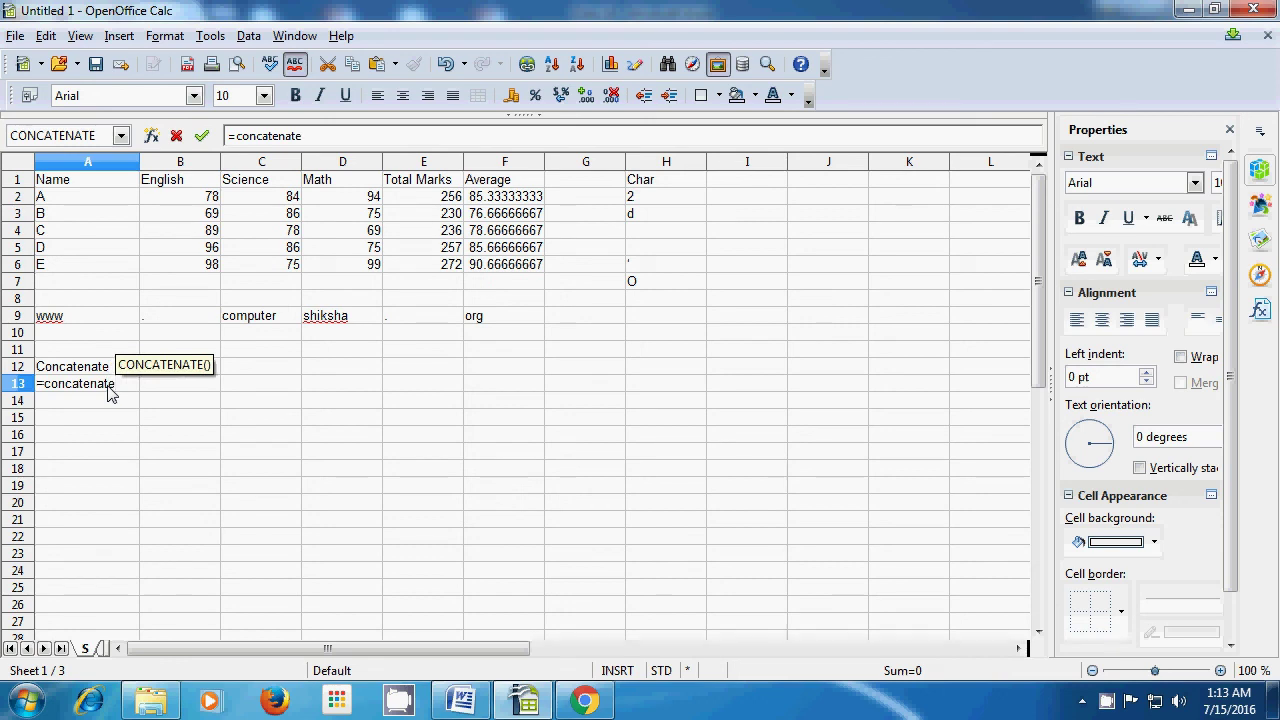
text(()
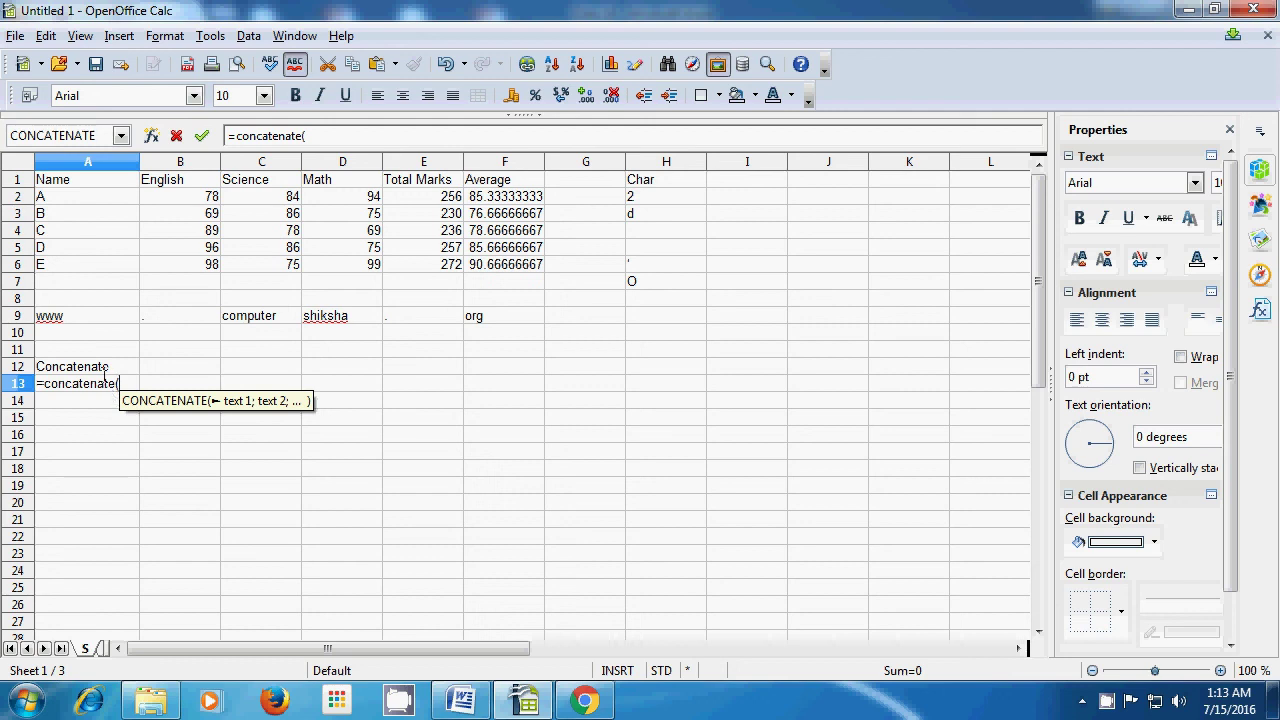
Add cells A9, B9 and C9 as the first three arguments of the CONCATENATE formula in A13, separated by semicolons.
click(78, 320)
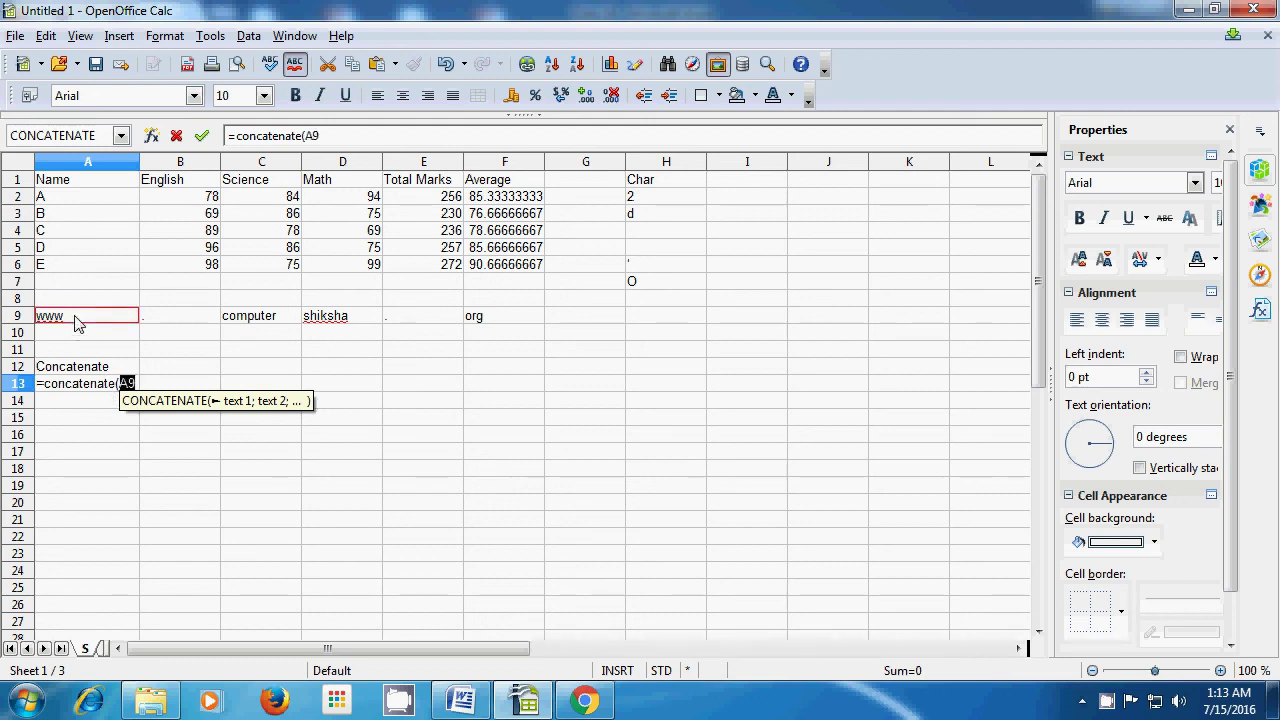
text(;)
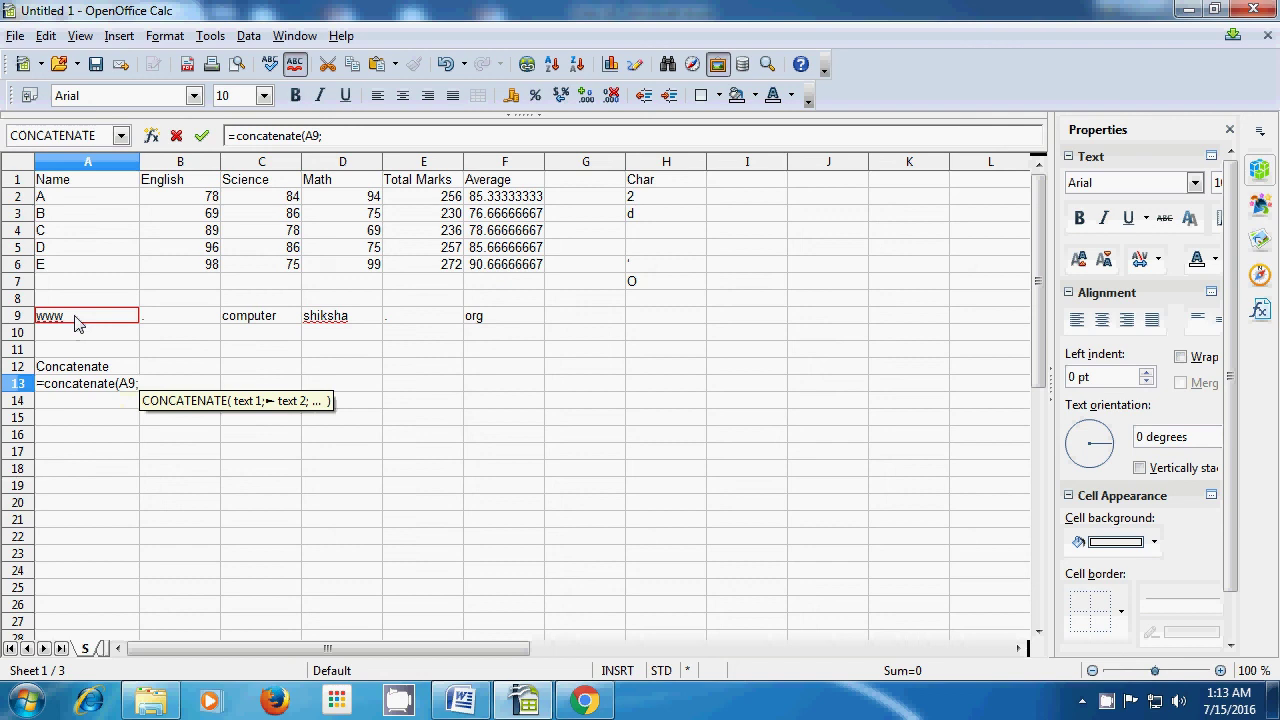
click(172, 324)
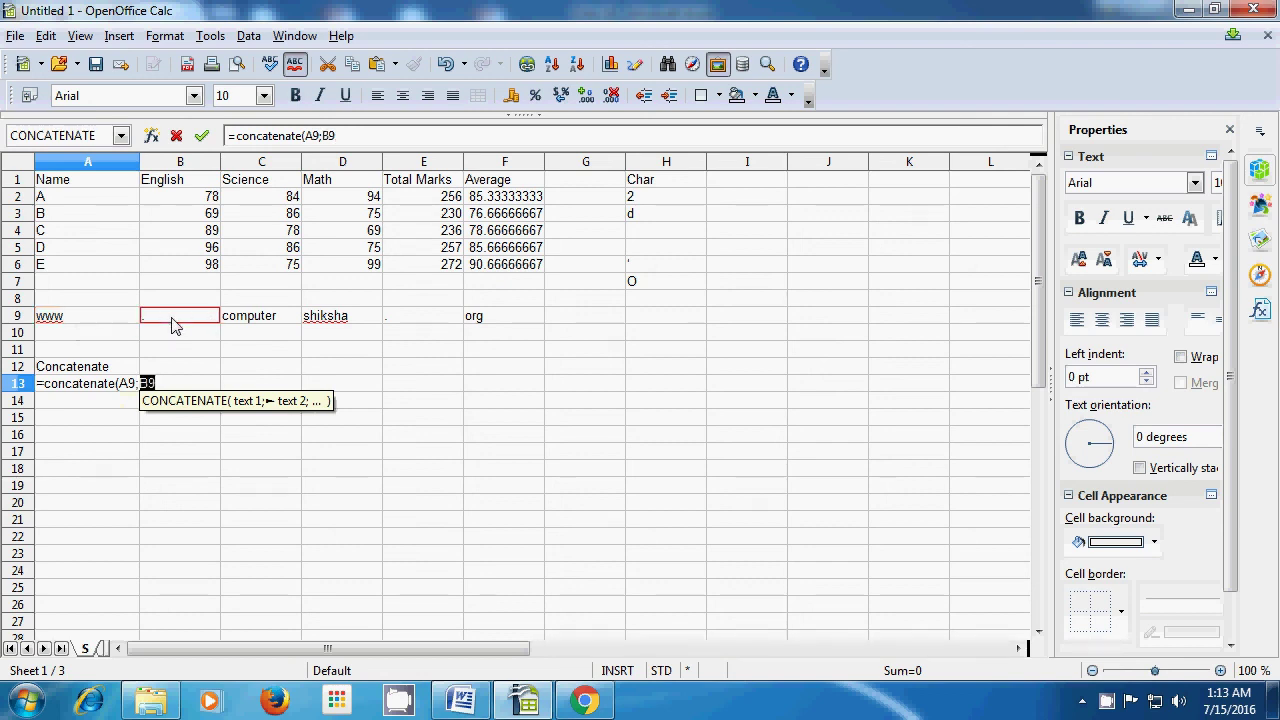
text(;)
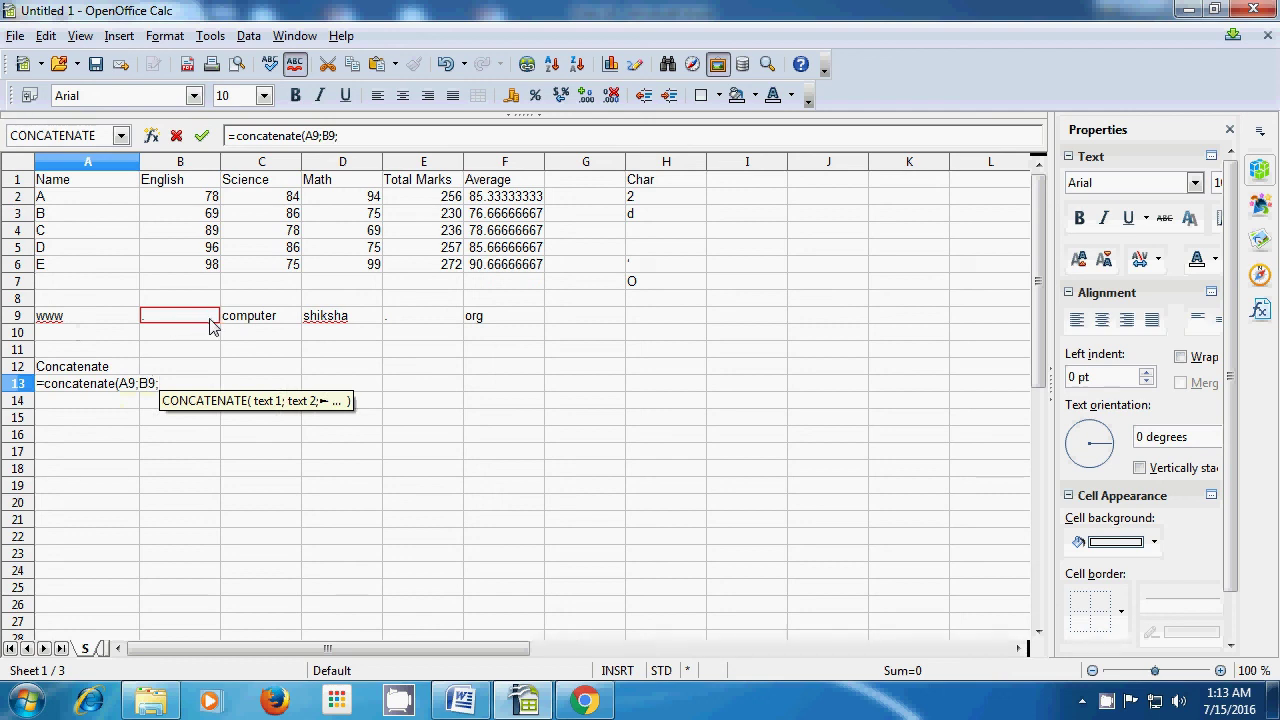
click(249, 326)
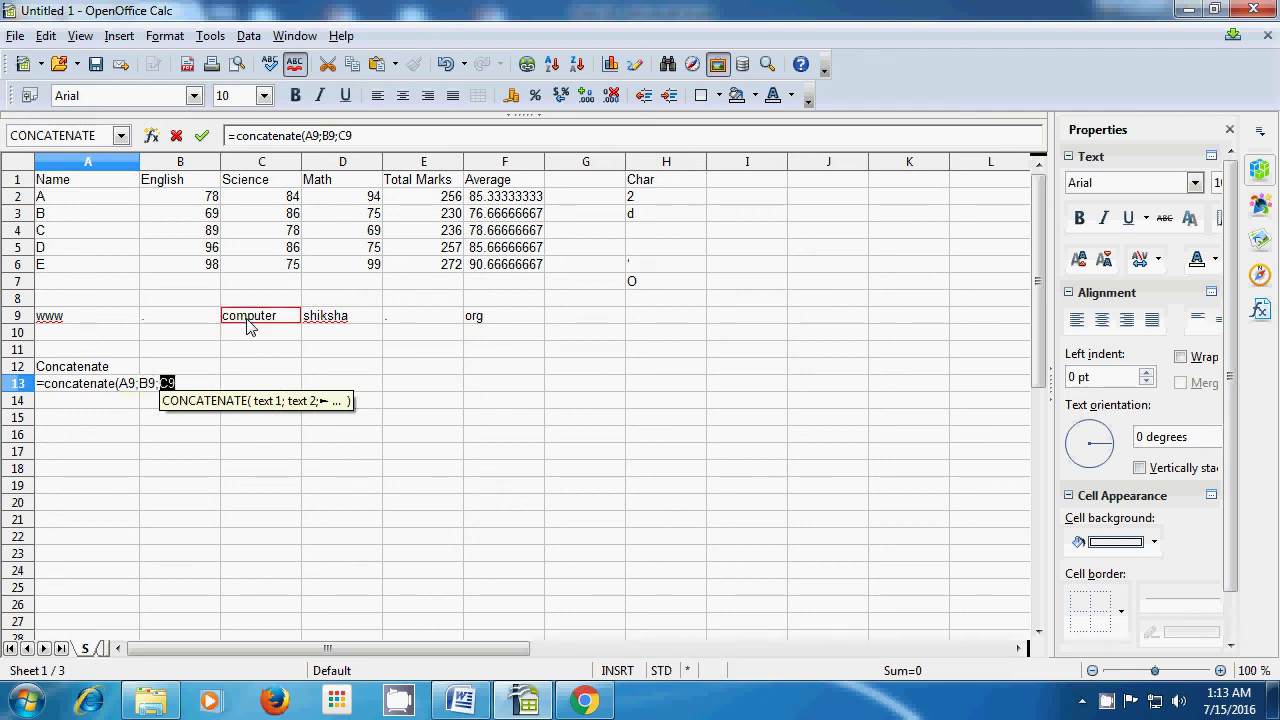
text(;)
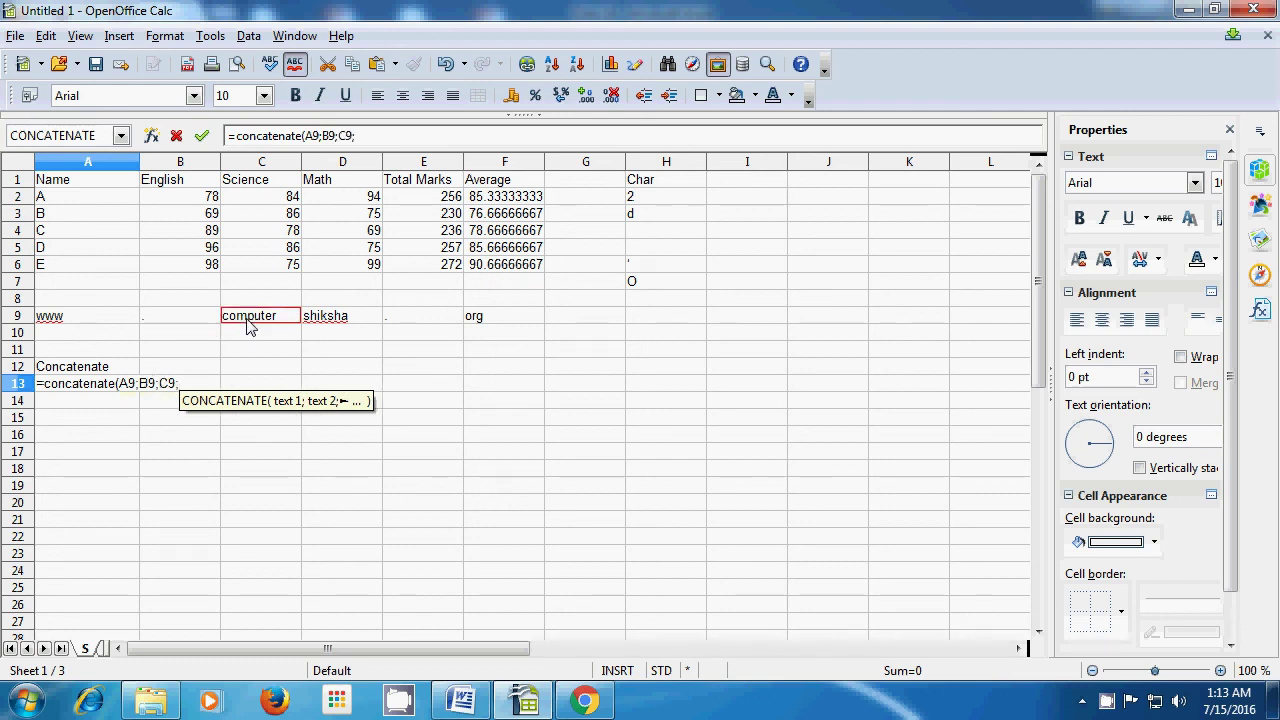
Complete the CONCATENATE formula in A13 with the arguments D9, E9 and F9, close the parenthesis and enter it.
click(325, 325)
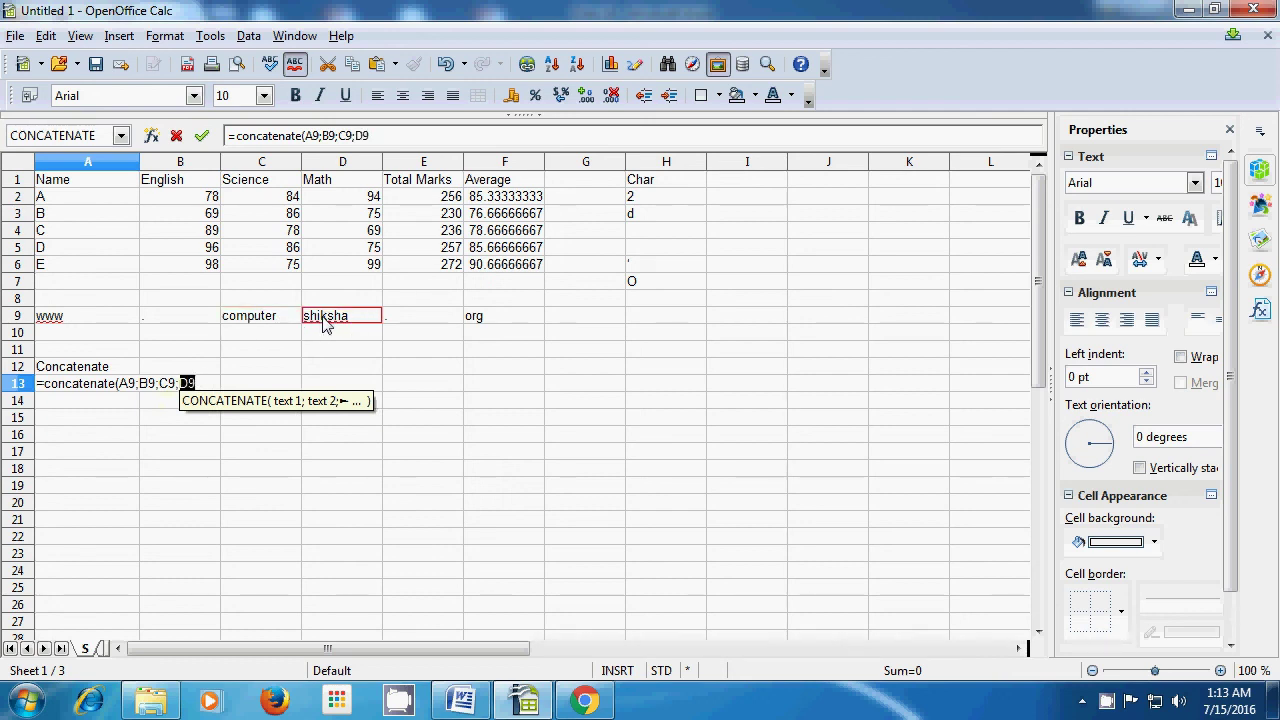
text(;)
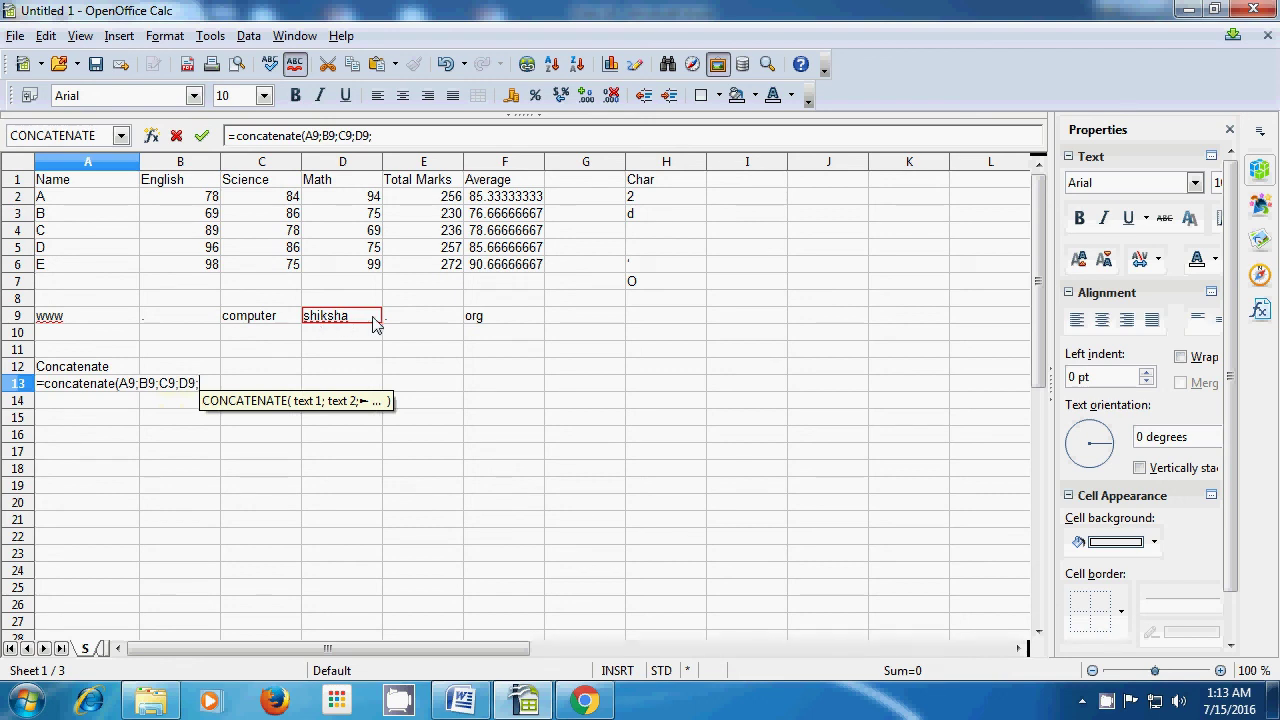
click(408, 321)
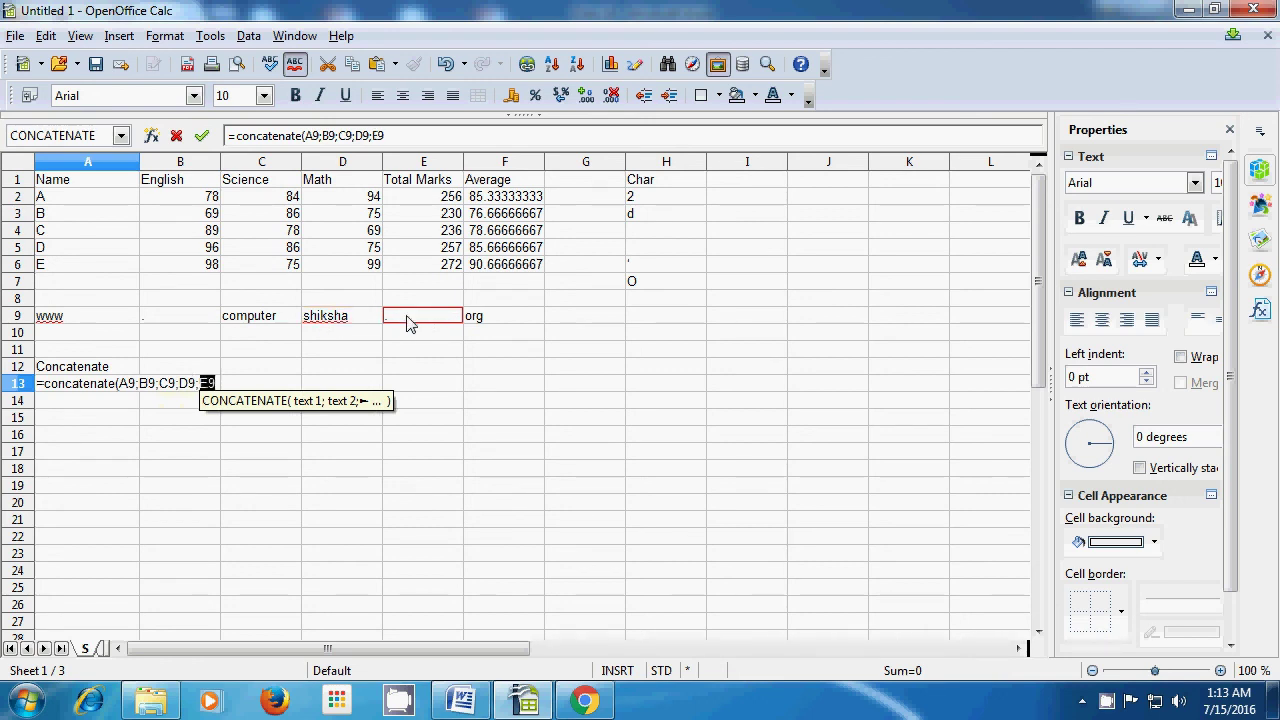
text(;)
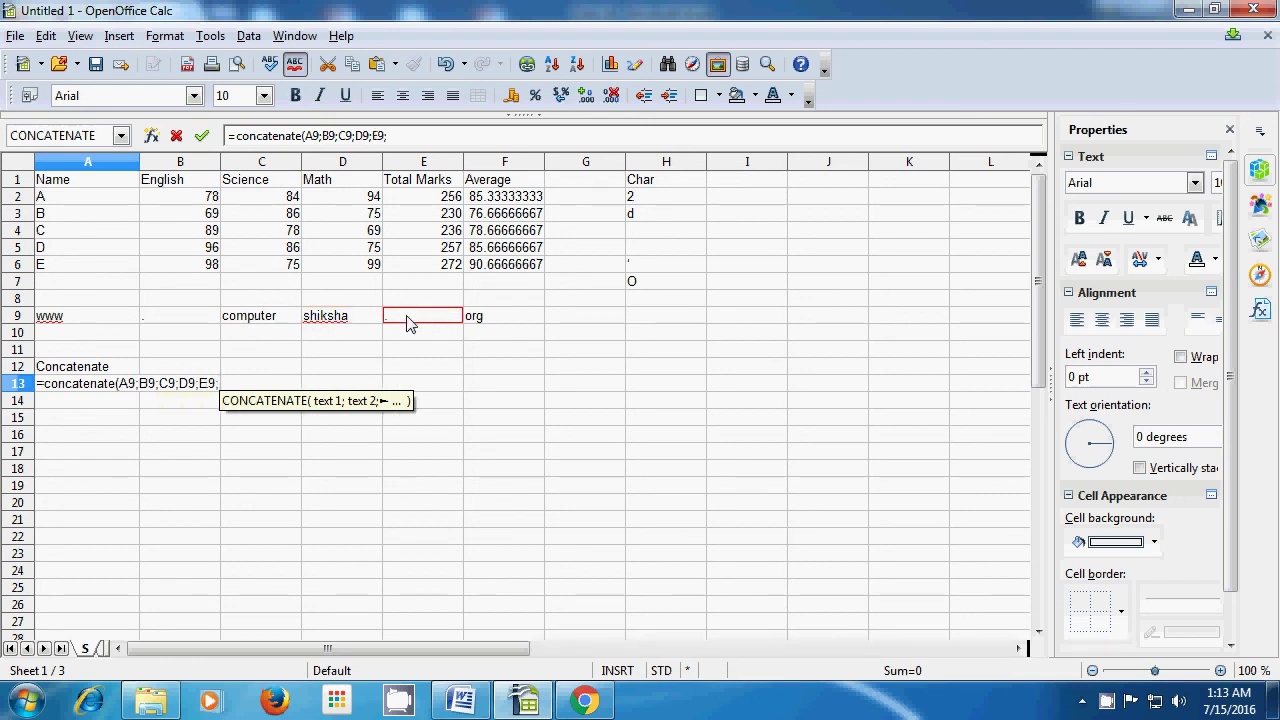
click(481, 324)
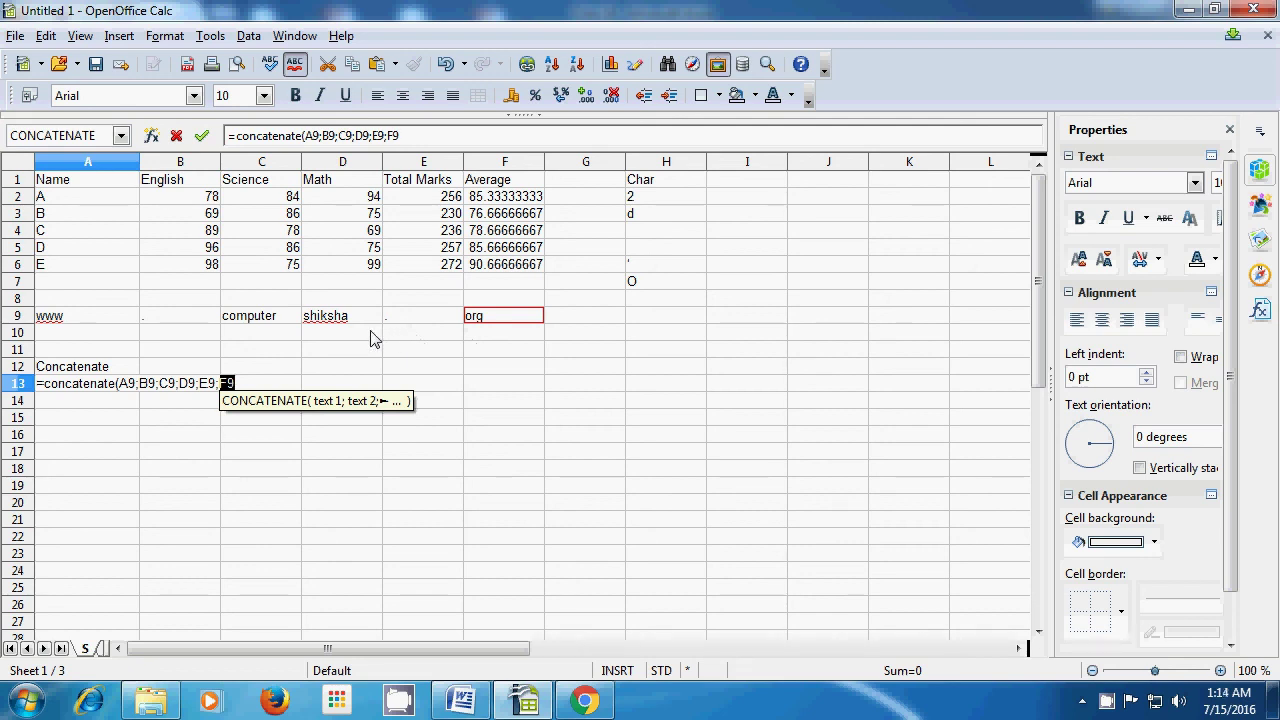
text())
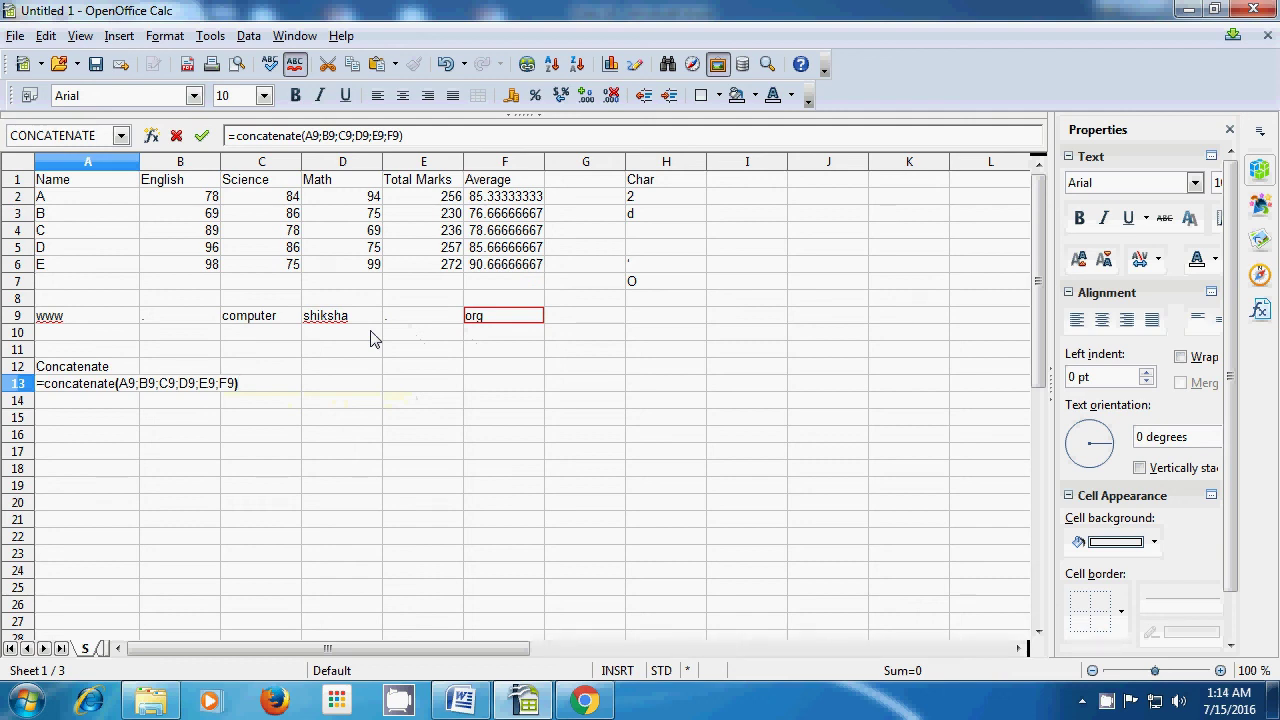
key(Return)
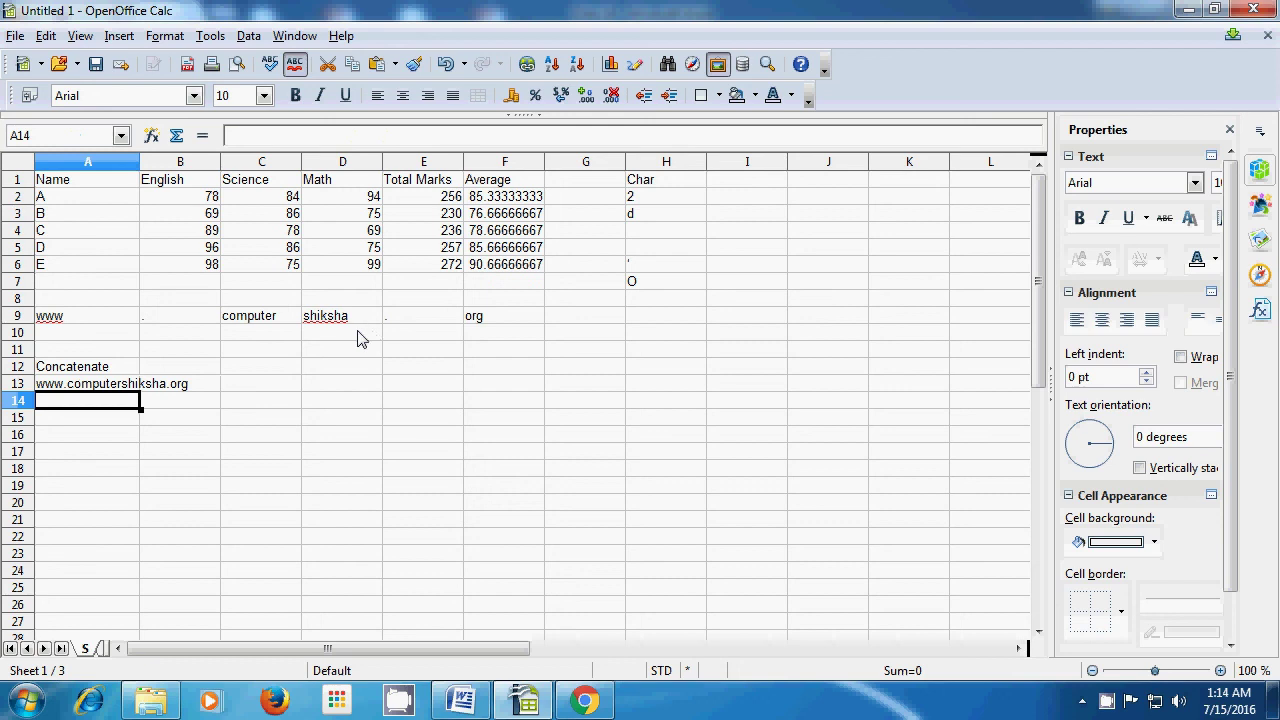
click(206, 407)
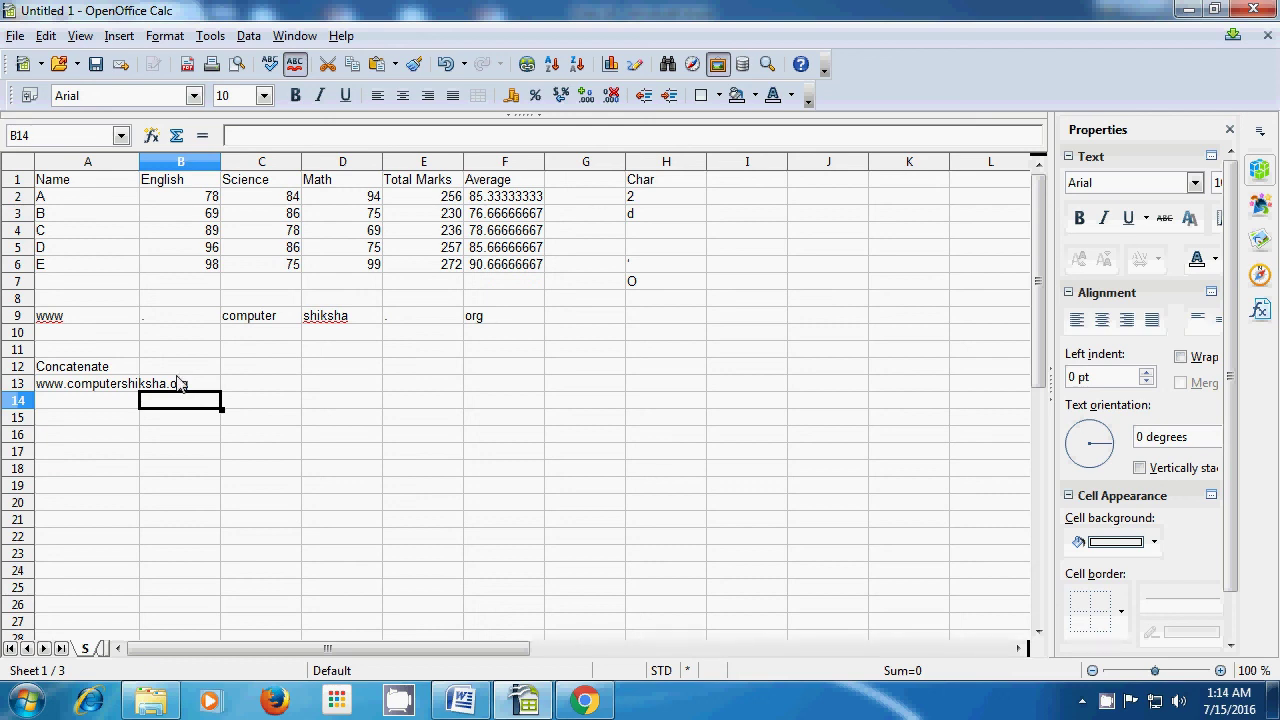
Fill the first three text pieces in row 10: www in A10, a period in B10 and google in C10.
click(97, 339)
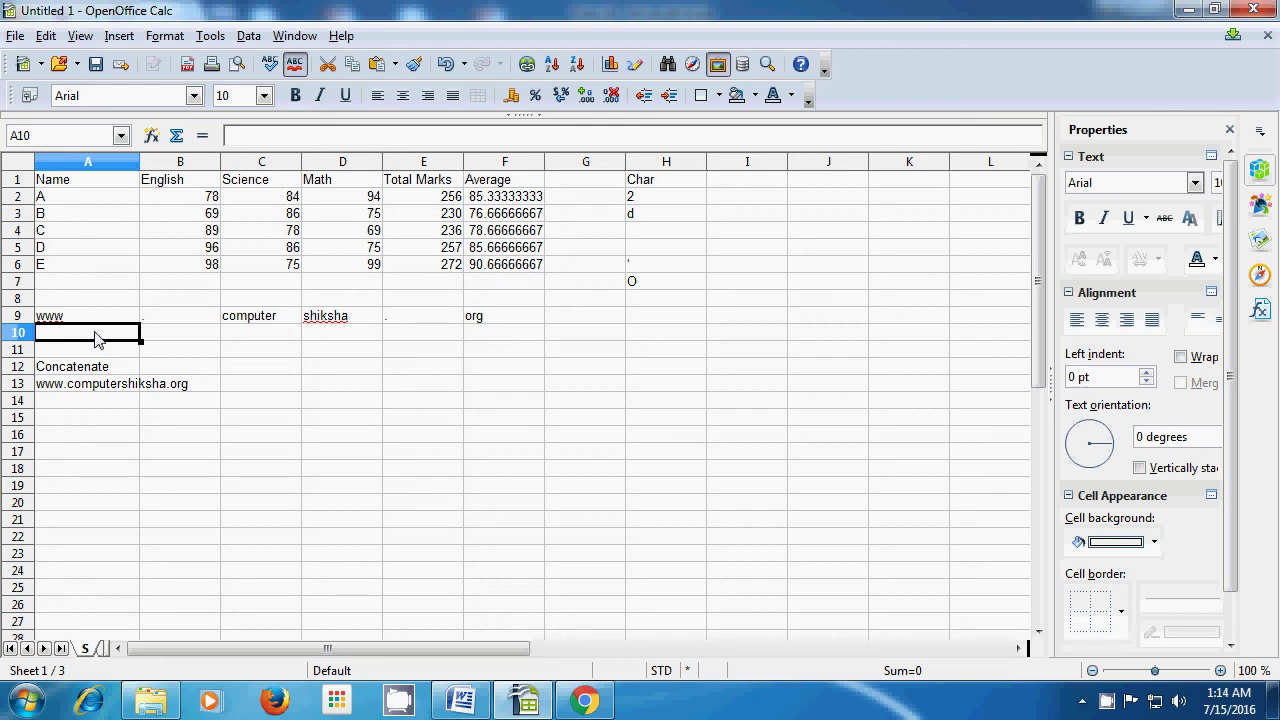
text(www)
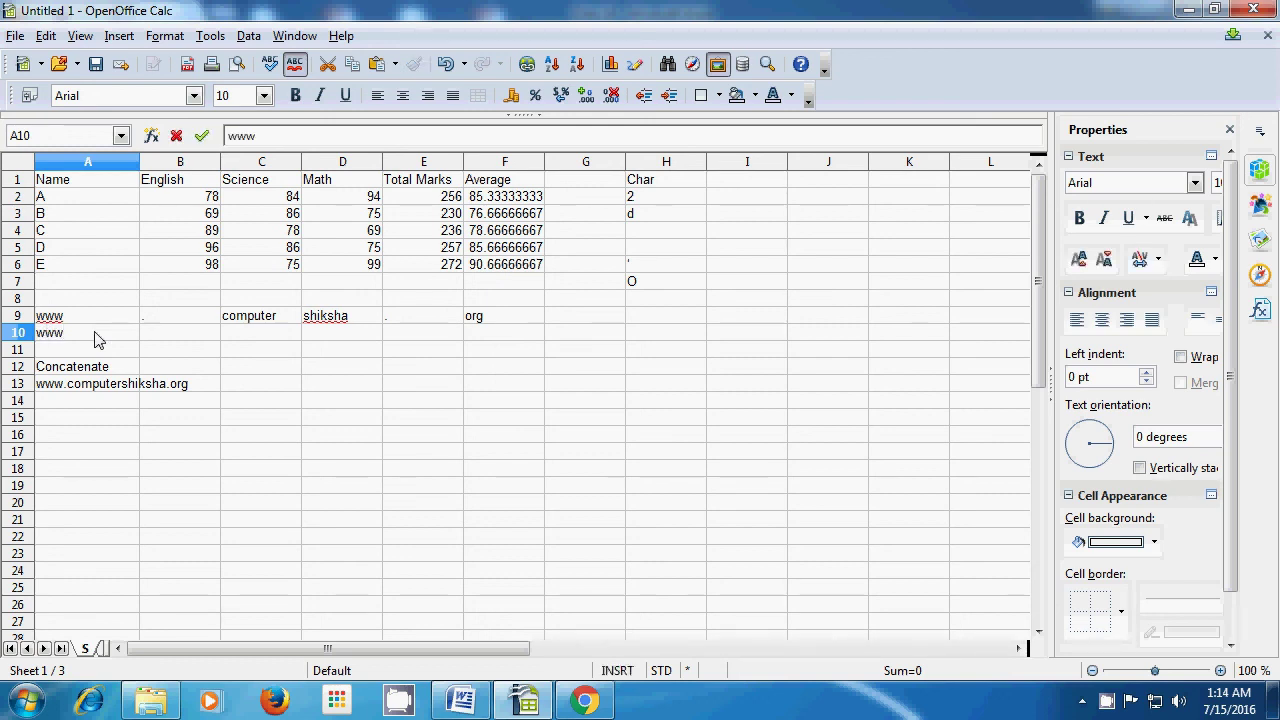
text(.)
click(155, 343)
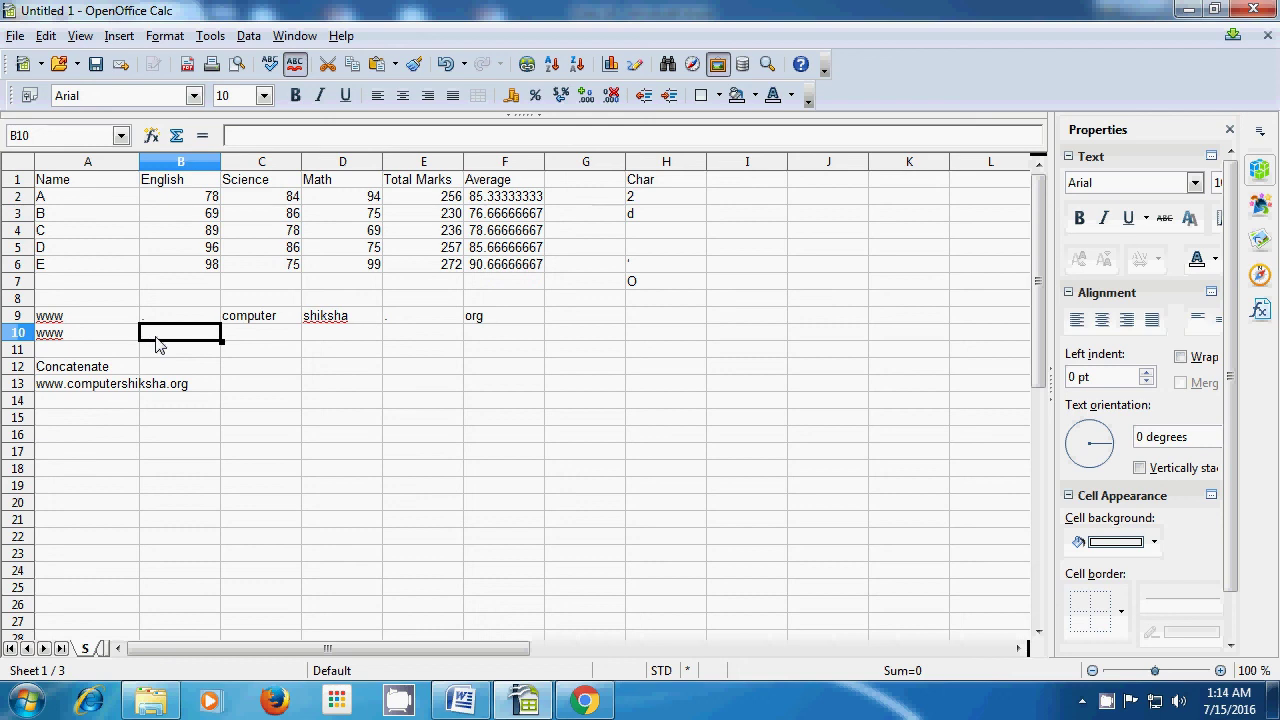
text(.)
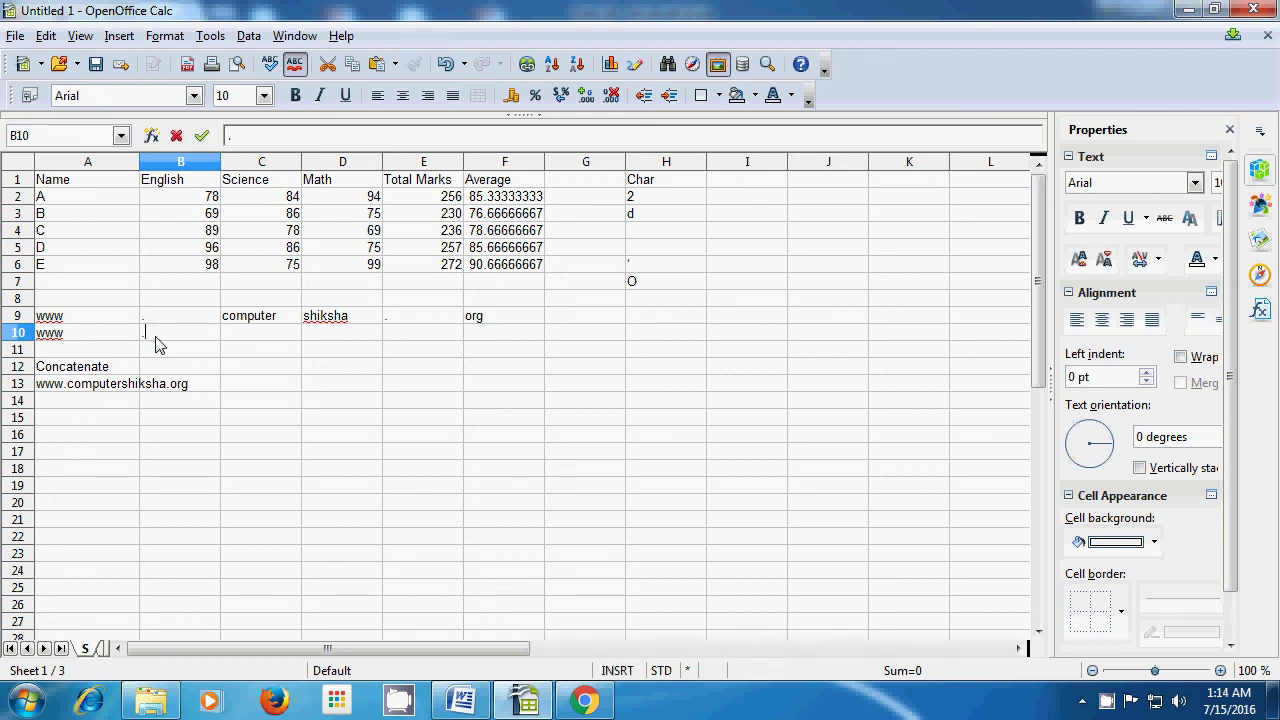
click(252, 341)
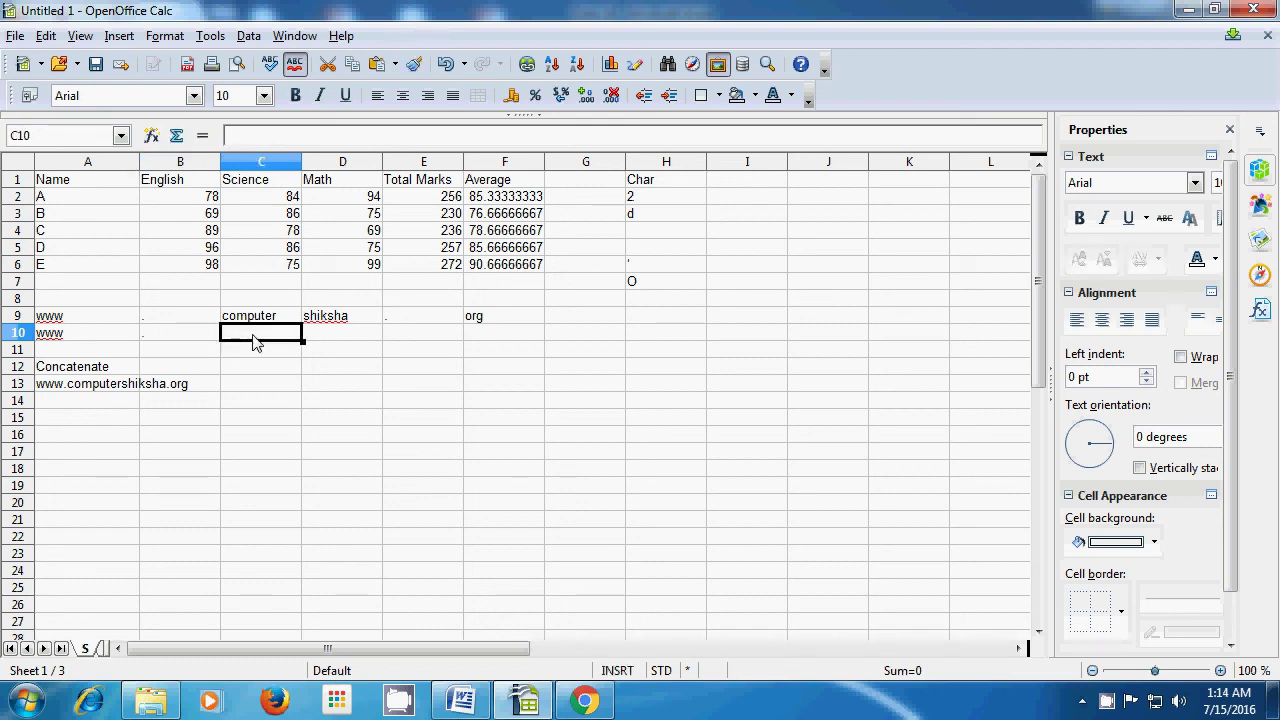
text(goo)
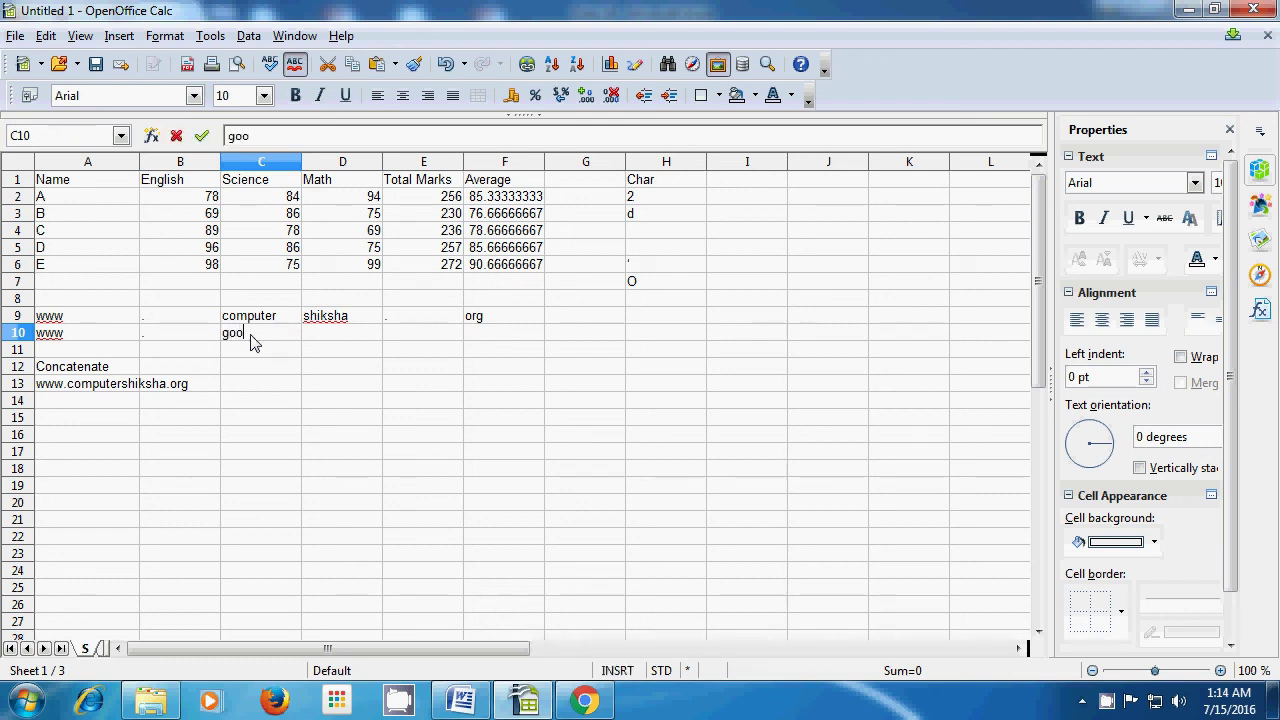
text(gle)
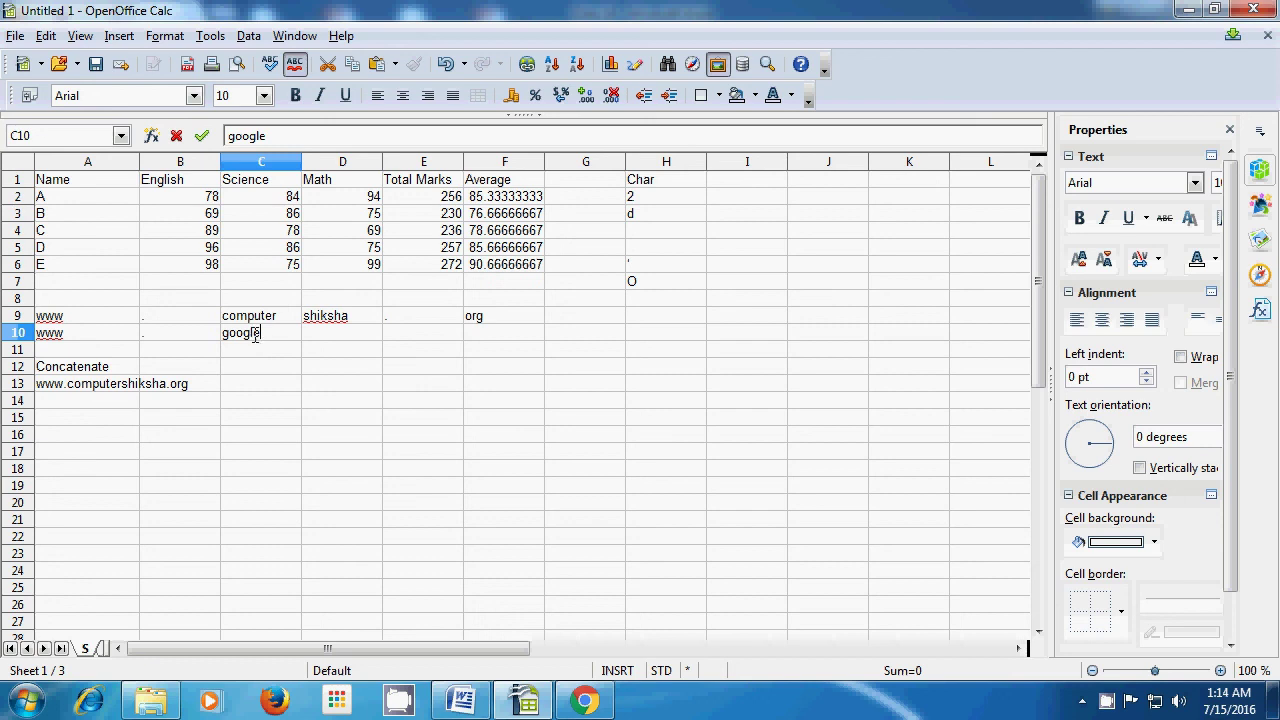
Fill the remaining text pieces in row 10: a period in D10 and com in E10.
click(318, 342)
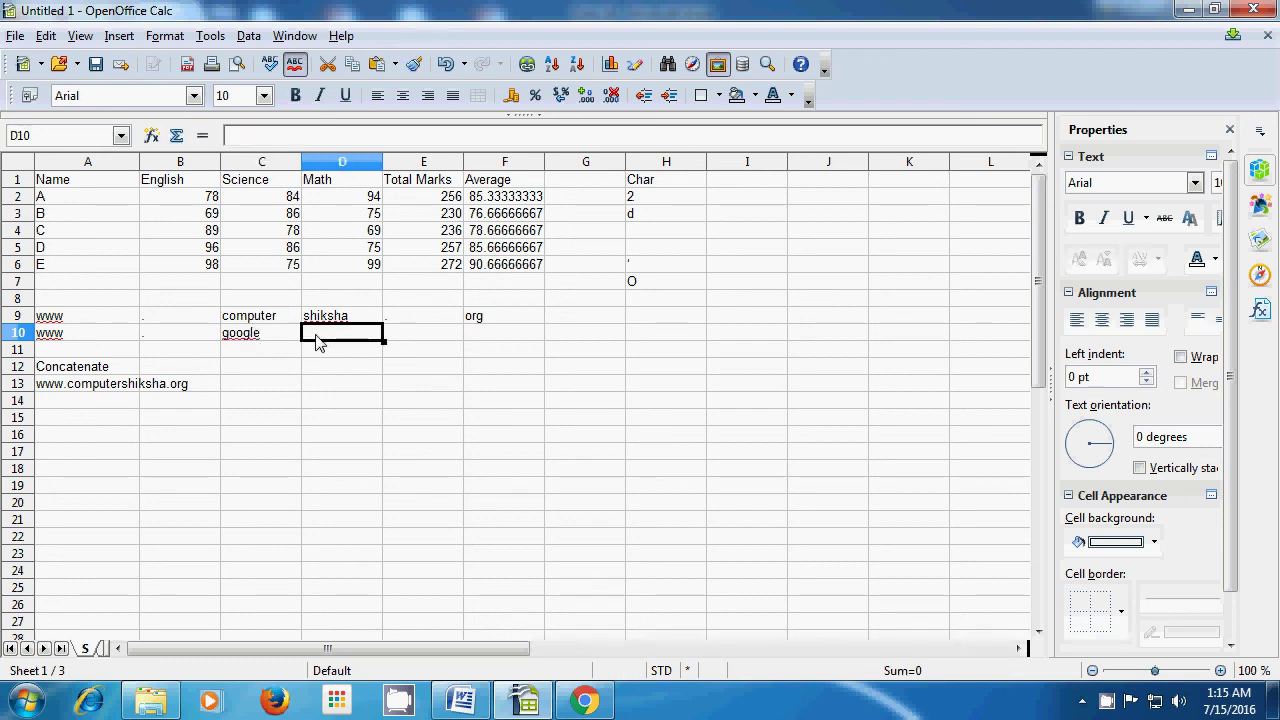
text(.)
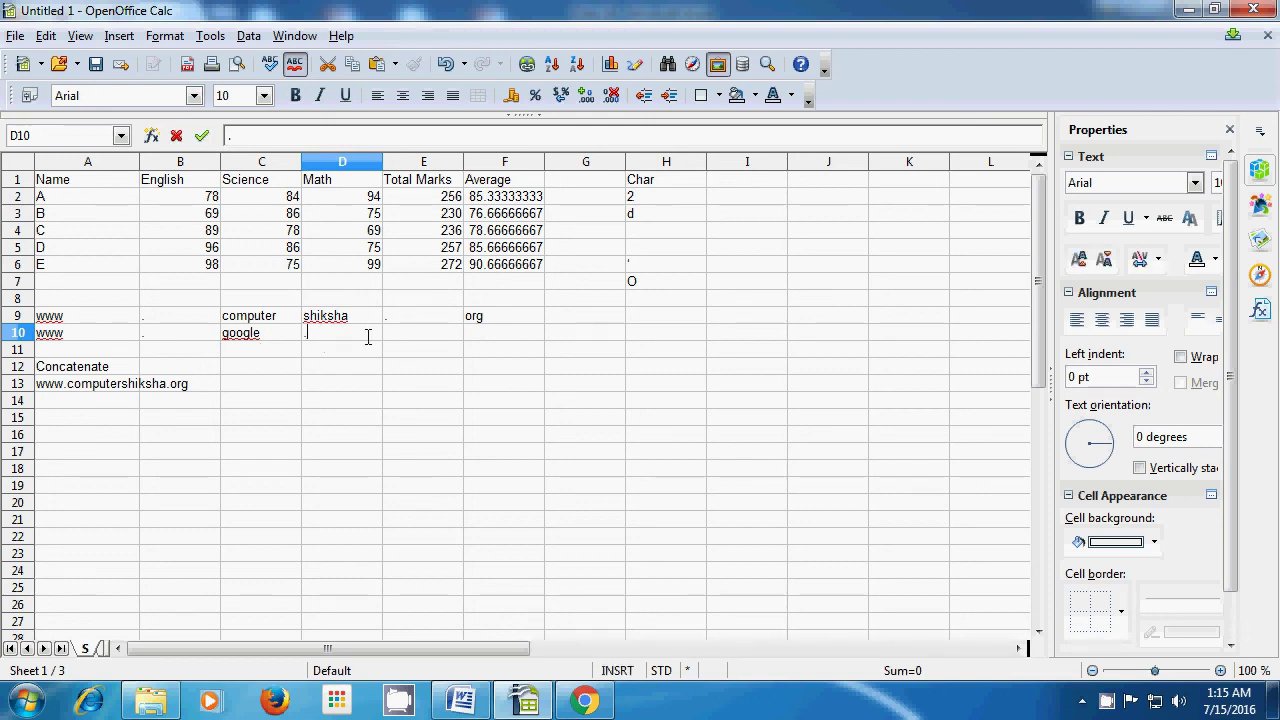
key(Tab)
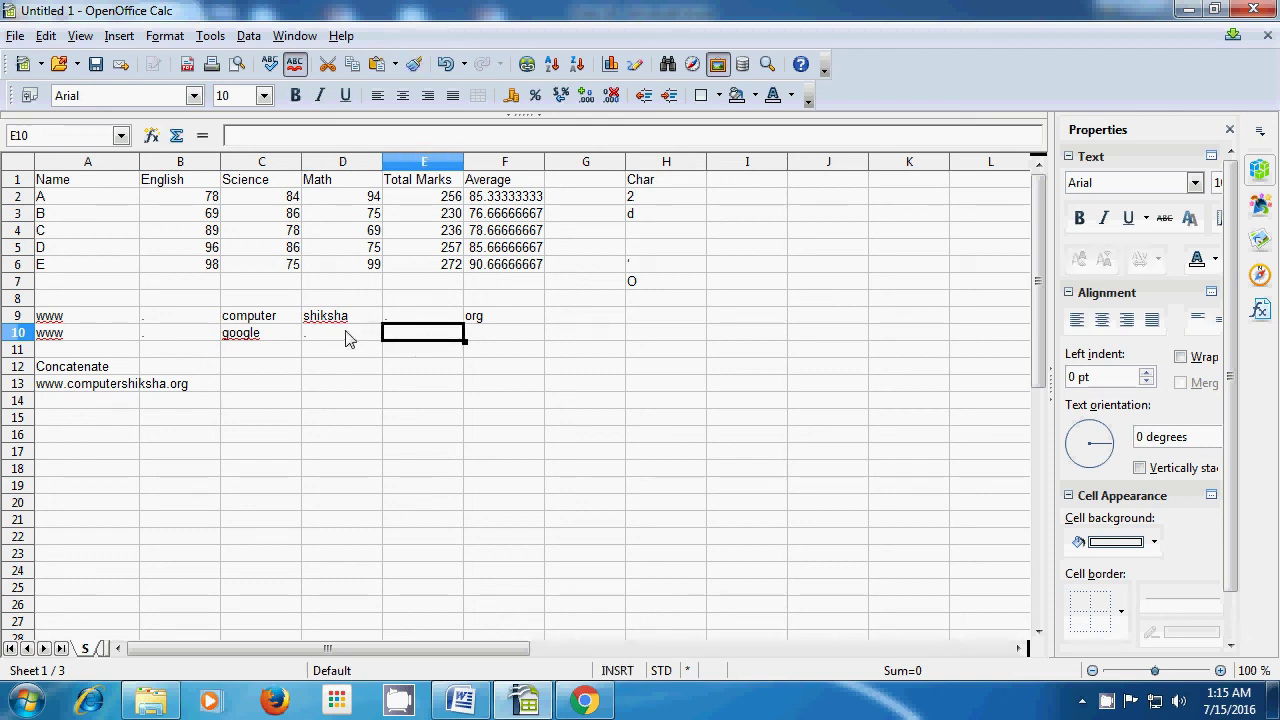
text(com)
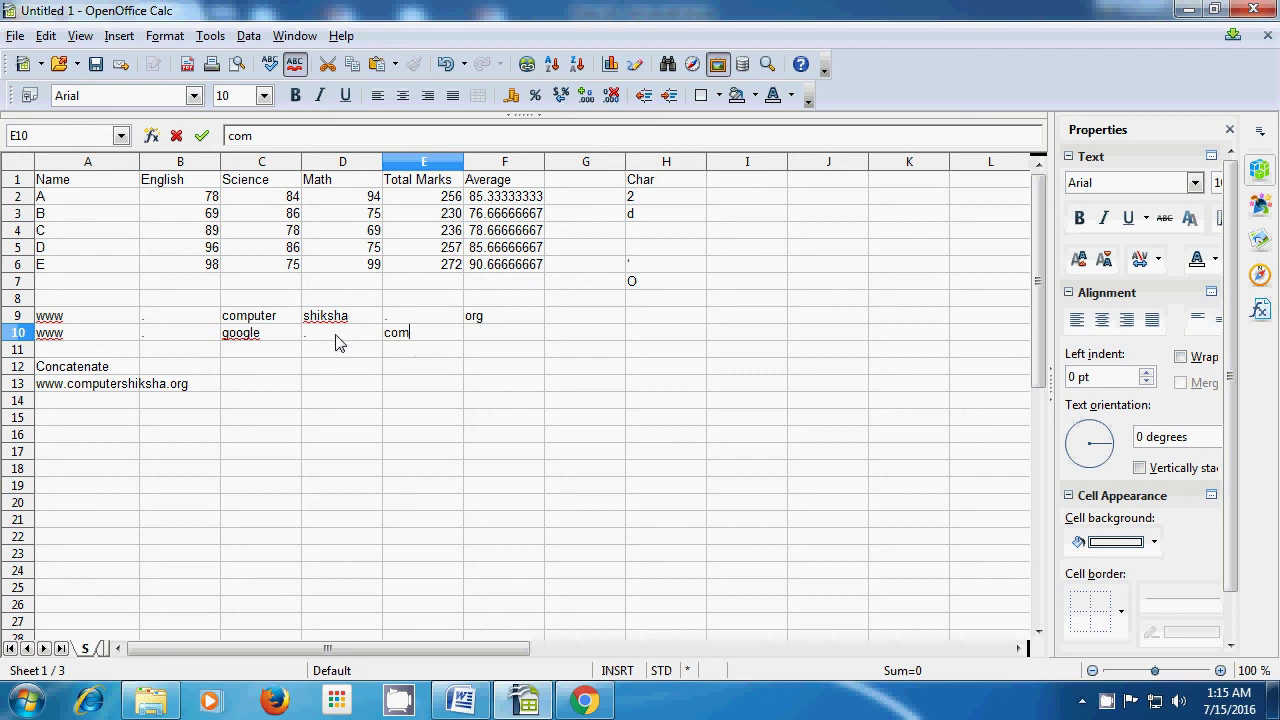
Begin a CONCATENATE formula in cell A14, up to and including its opening parenthesis.
click(74, 404)
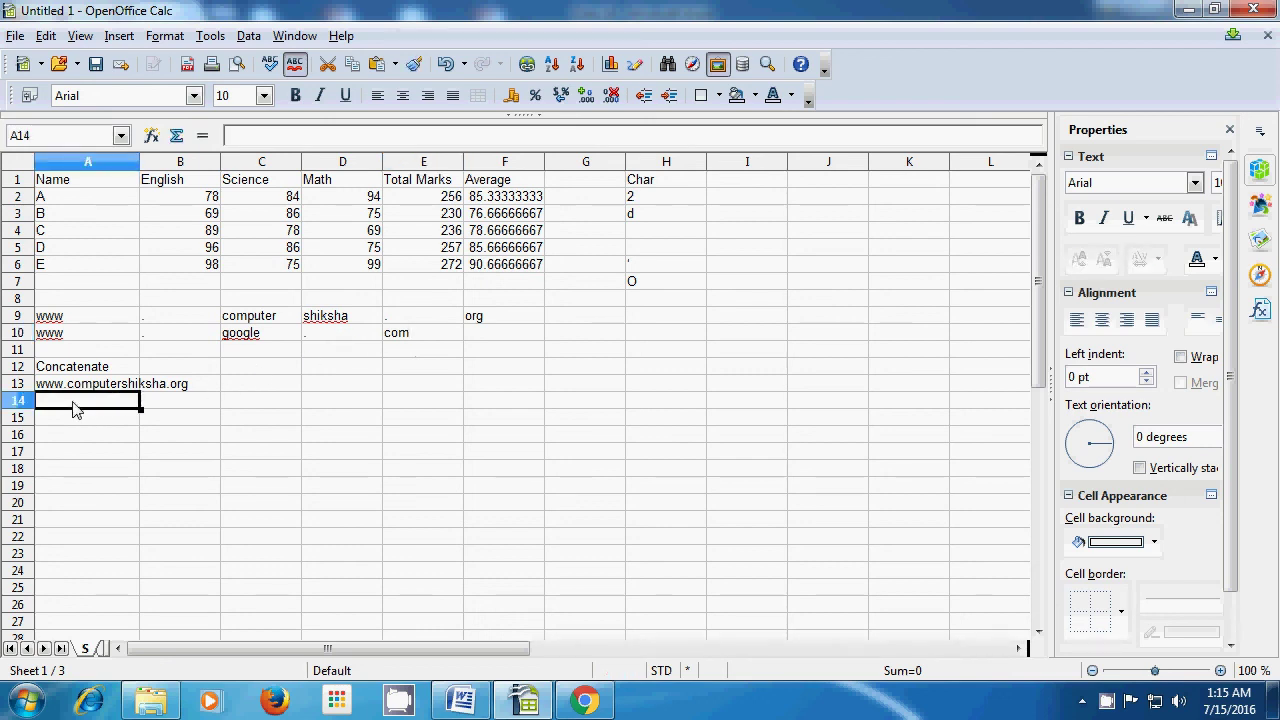
text(=)
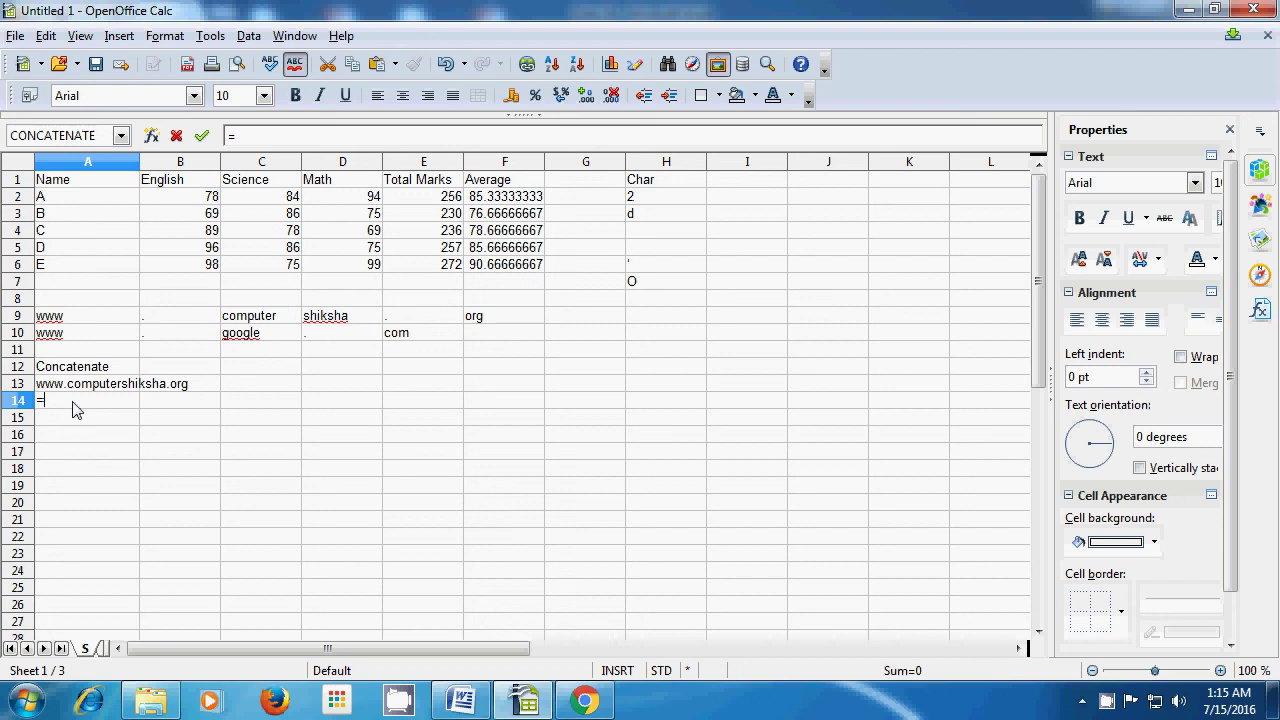
text(con)
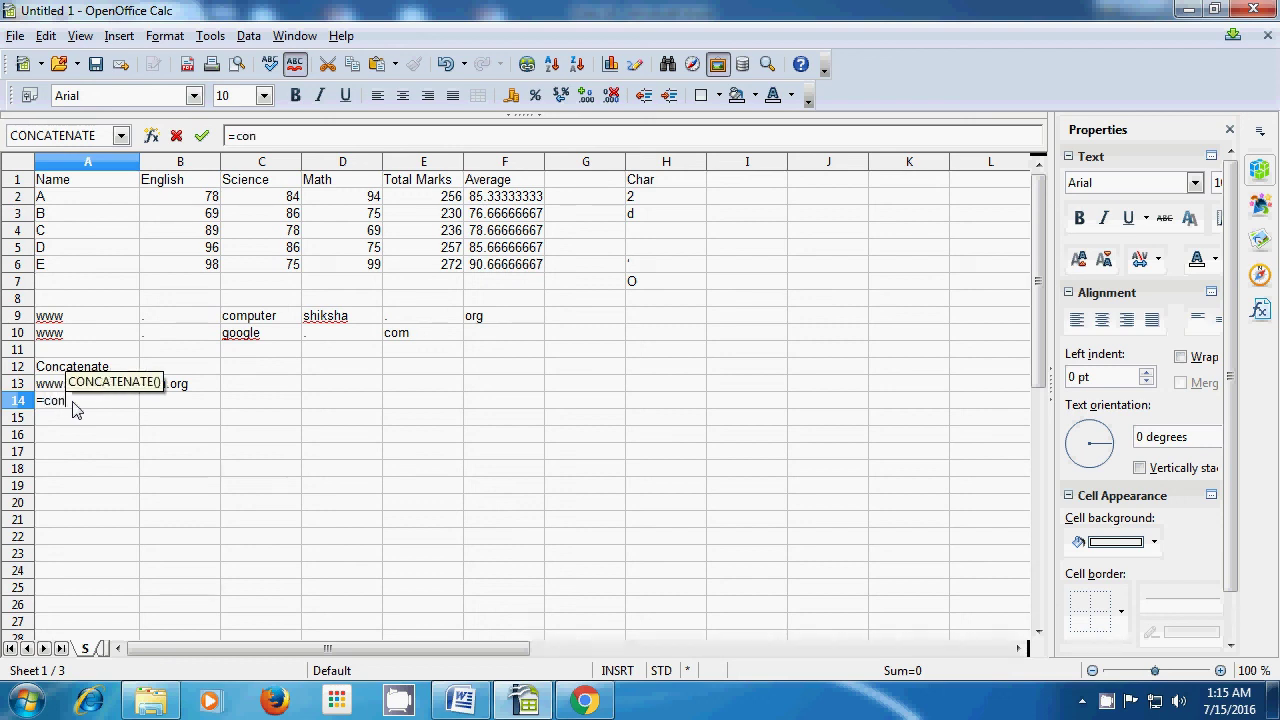
text(ca)
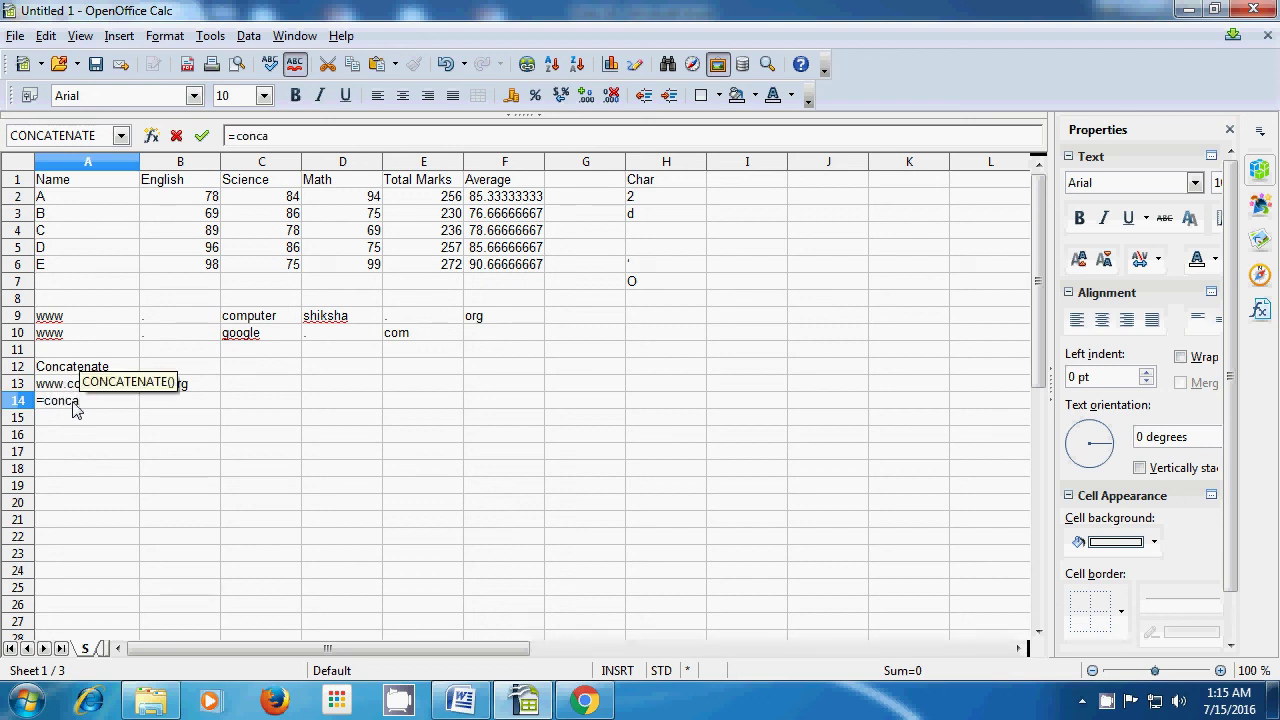
text(te)
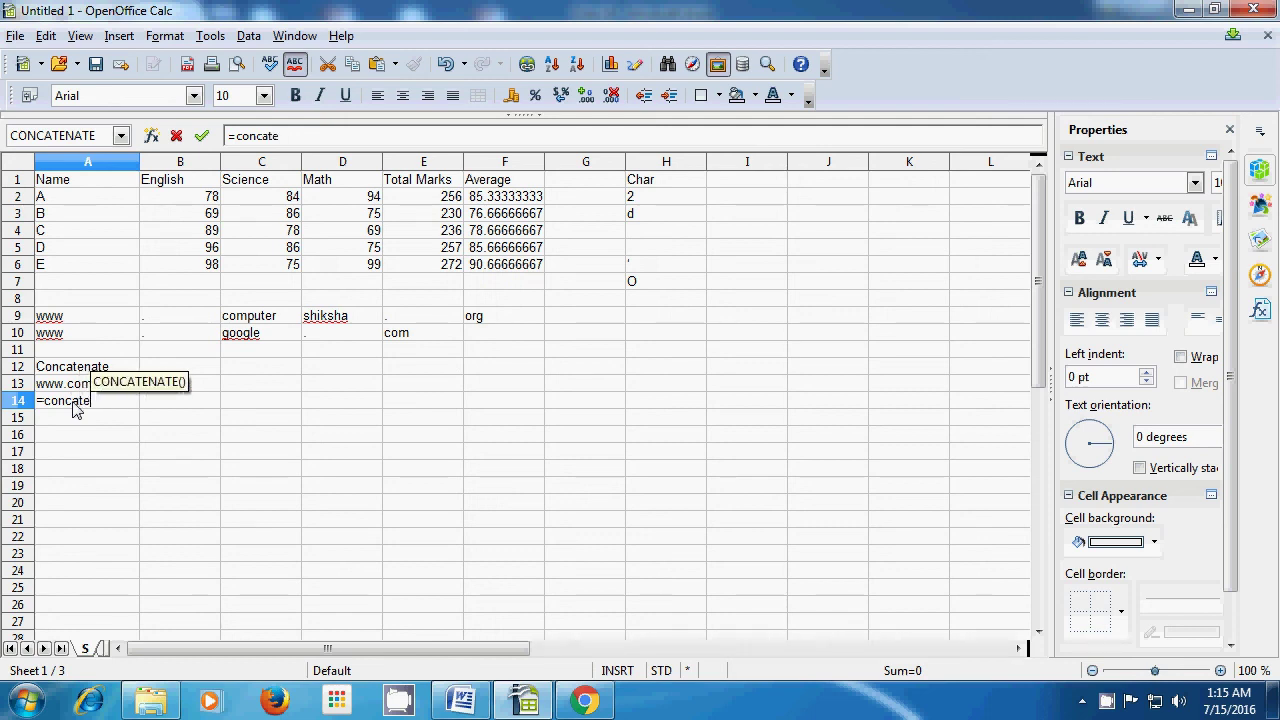
text(n)
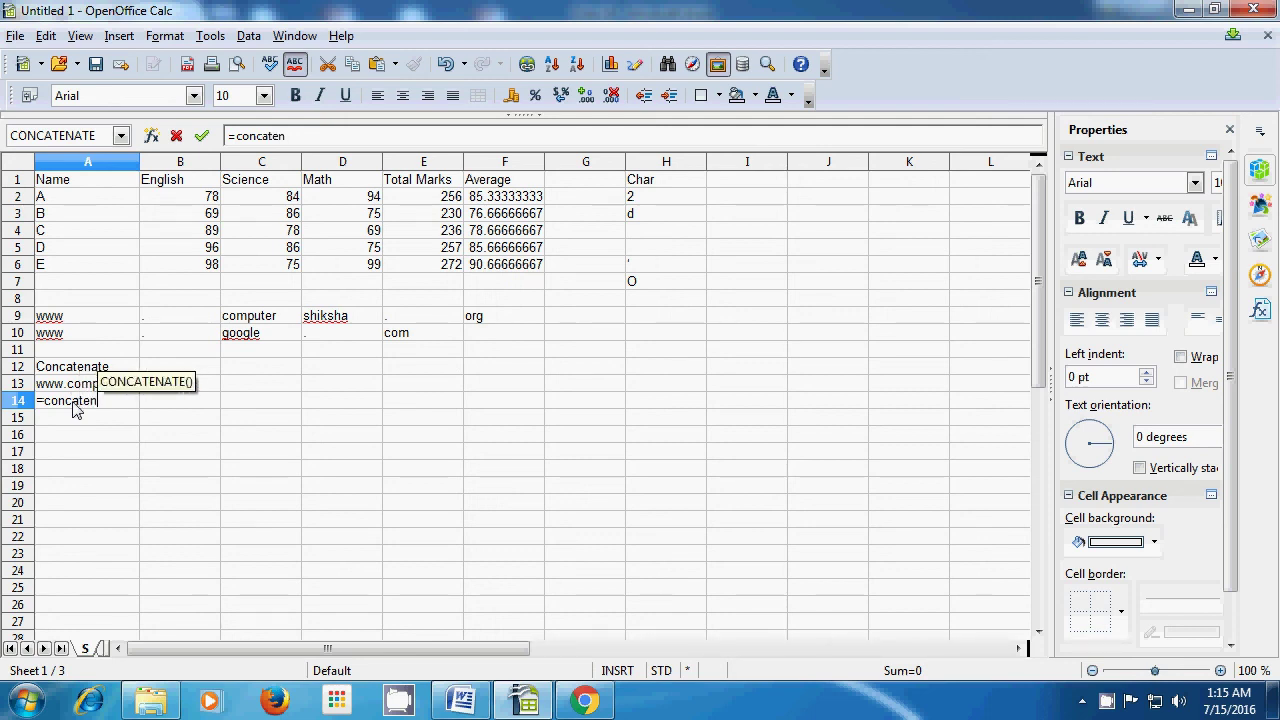
text(ate)
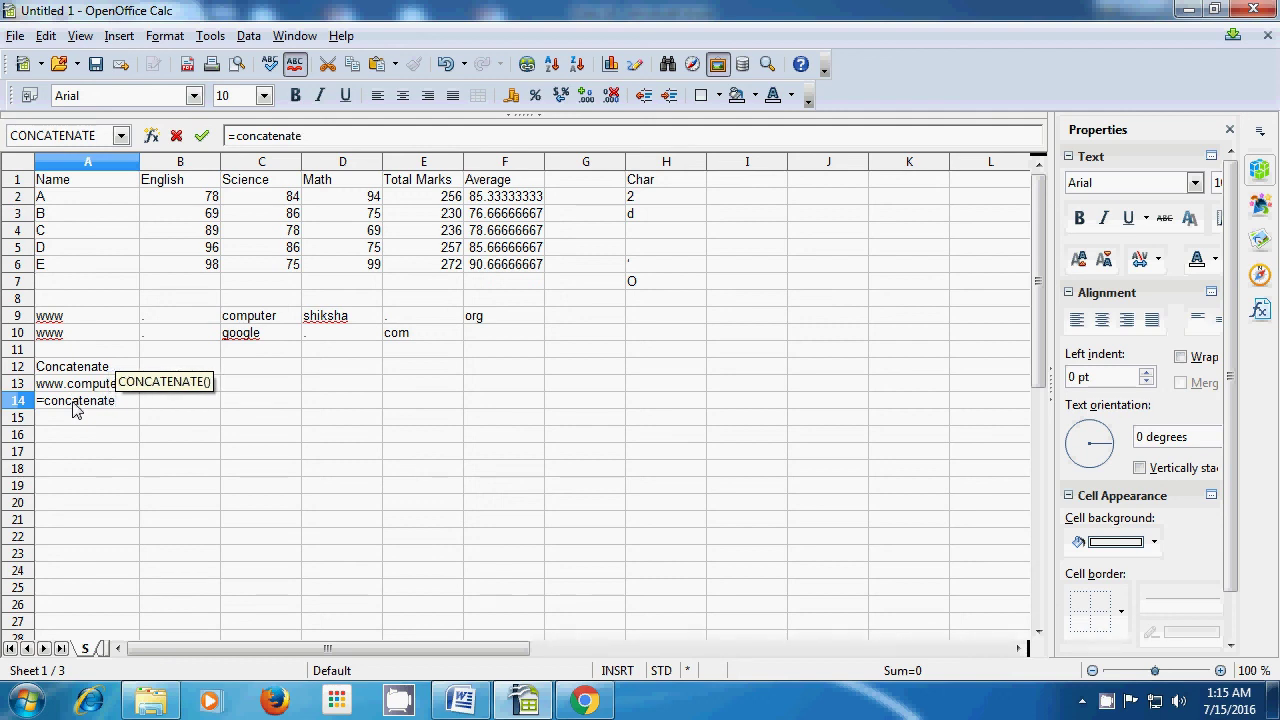
text(()
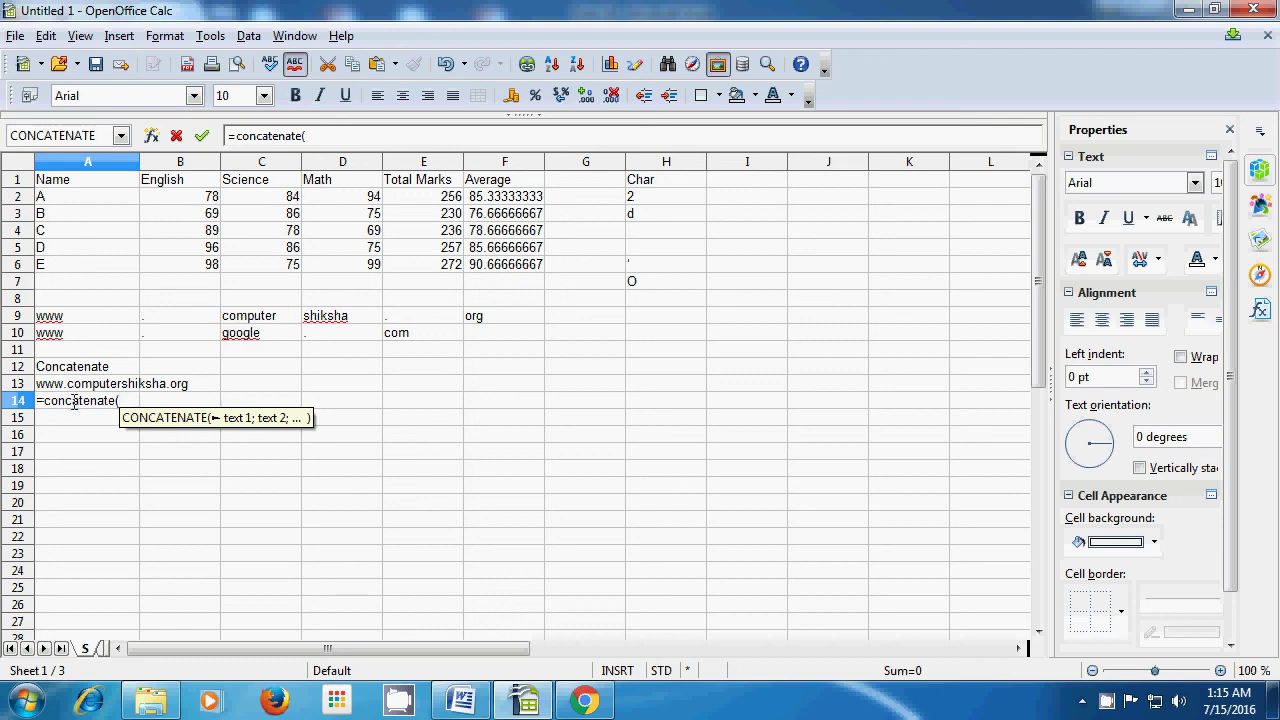
Add cells A10, B10 and C10 as the first three arguments of the CONCATENATE formula in A14, separated by semicolons.
click(84, 341)
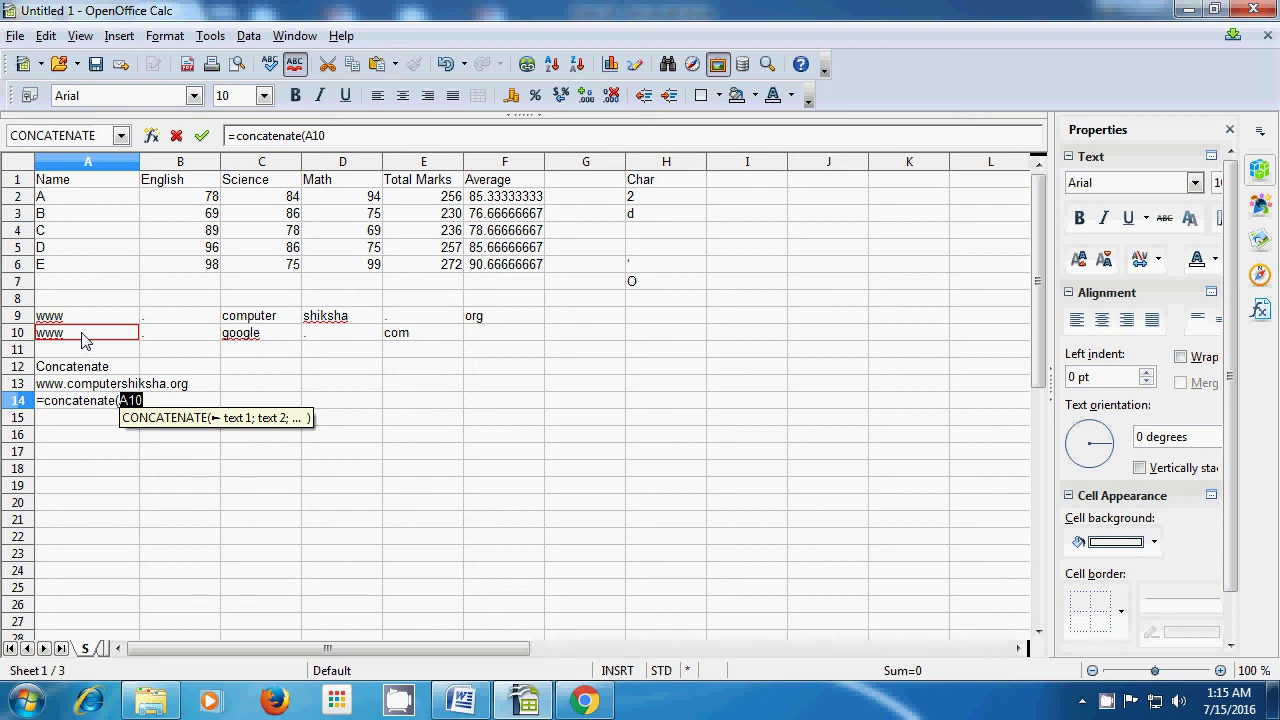
text(;)
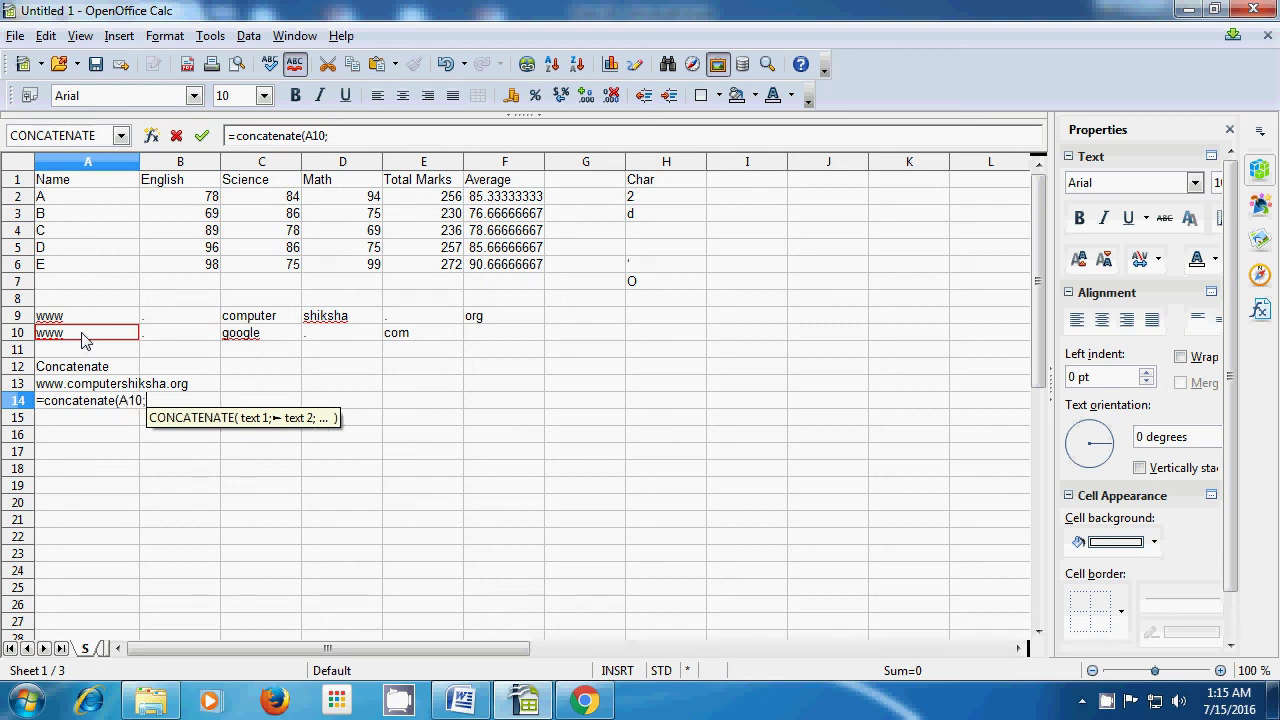
click(176, 340)
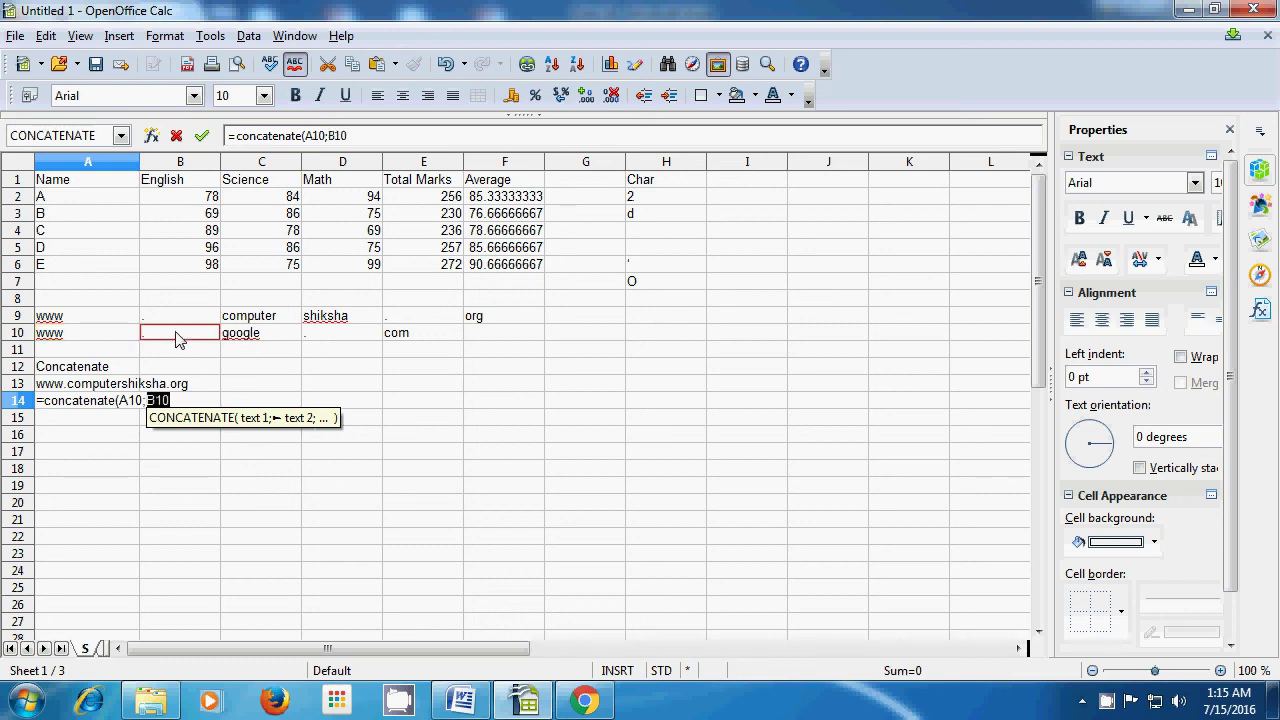
text(;)
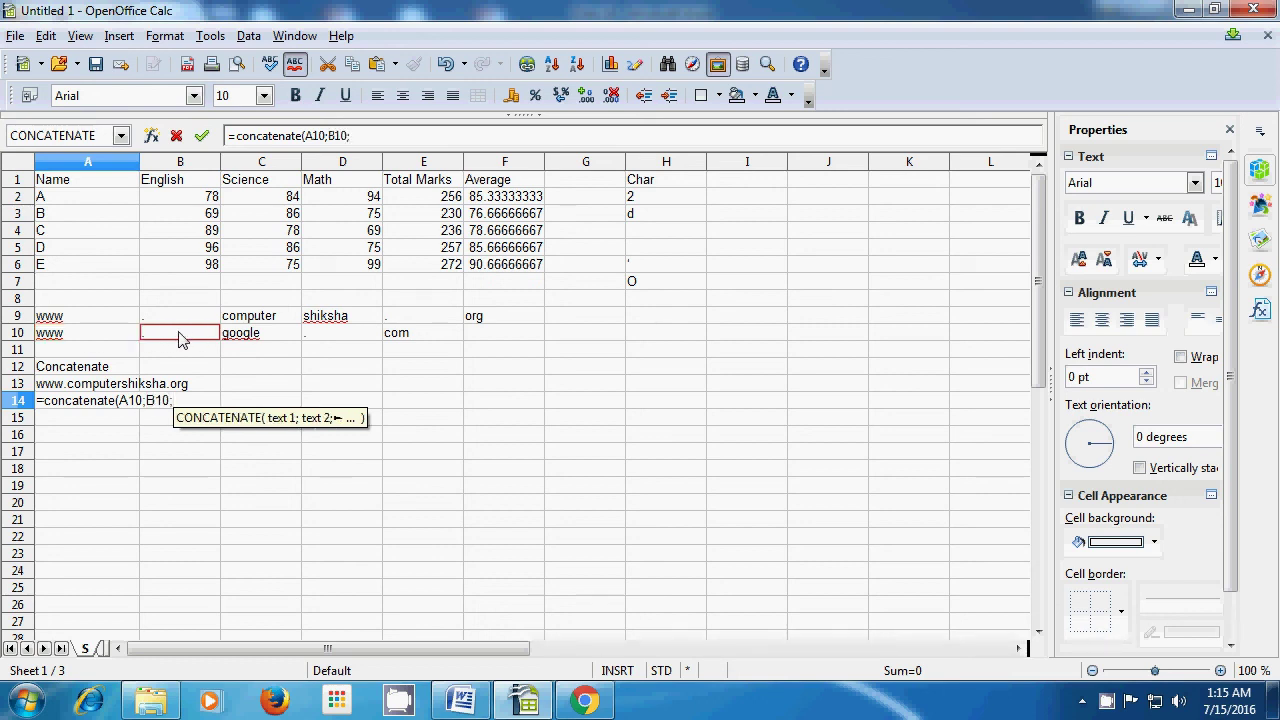
click(252, 342)
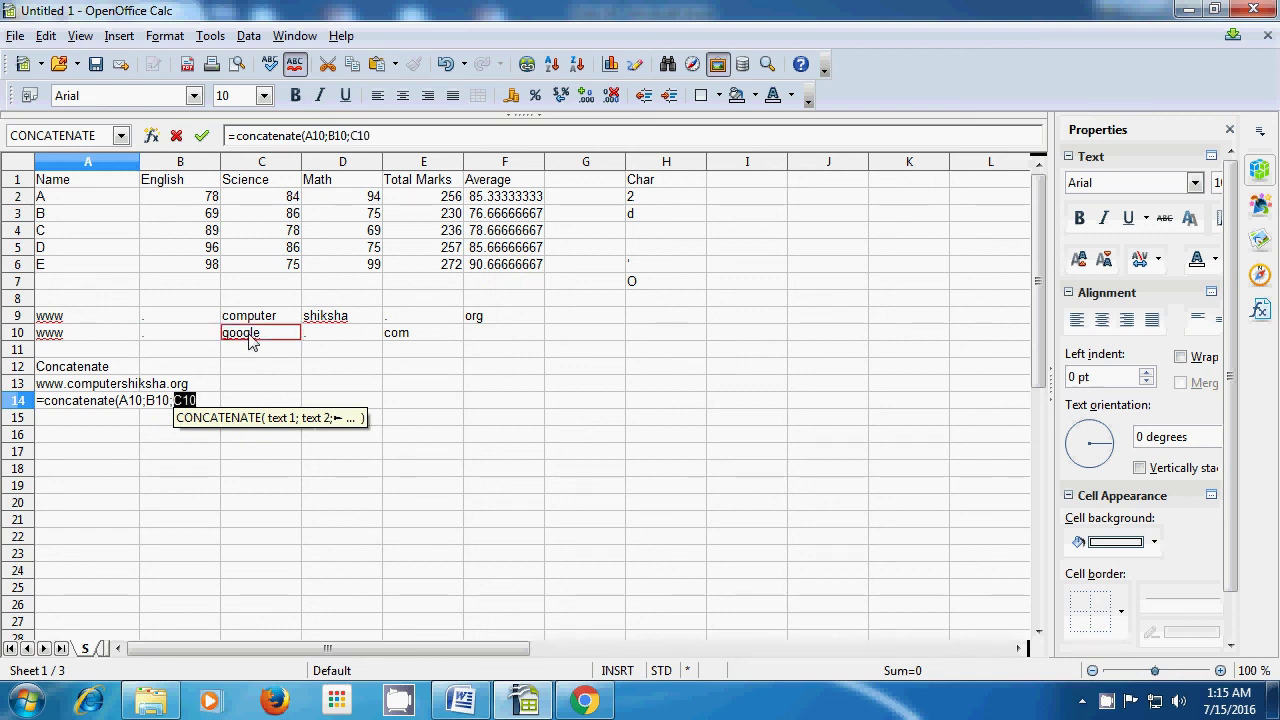
text(;)
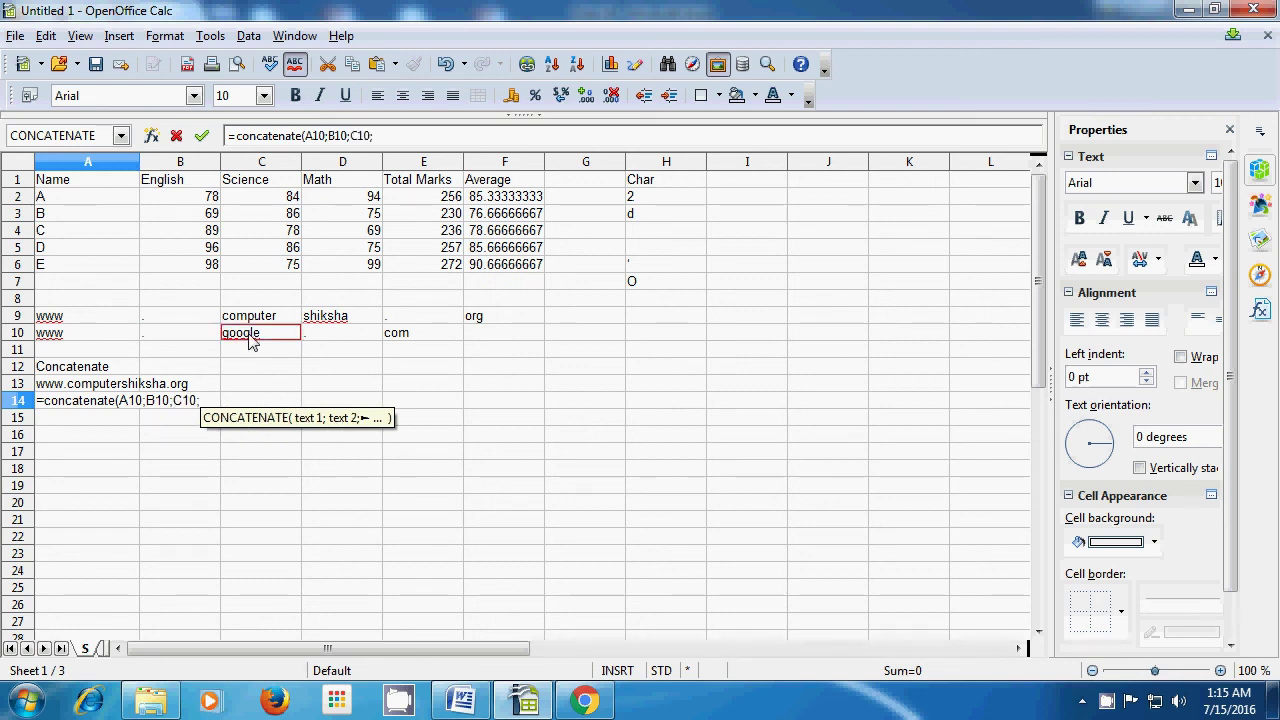
Complete the CONCATENATE formula in A14 with the arguments D10 and E10, close the parenthesis and enter it.
click(337, 335)
text(;)
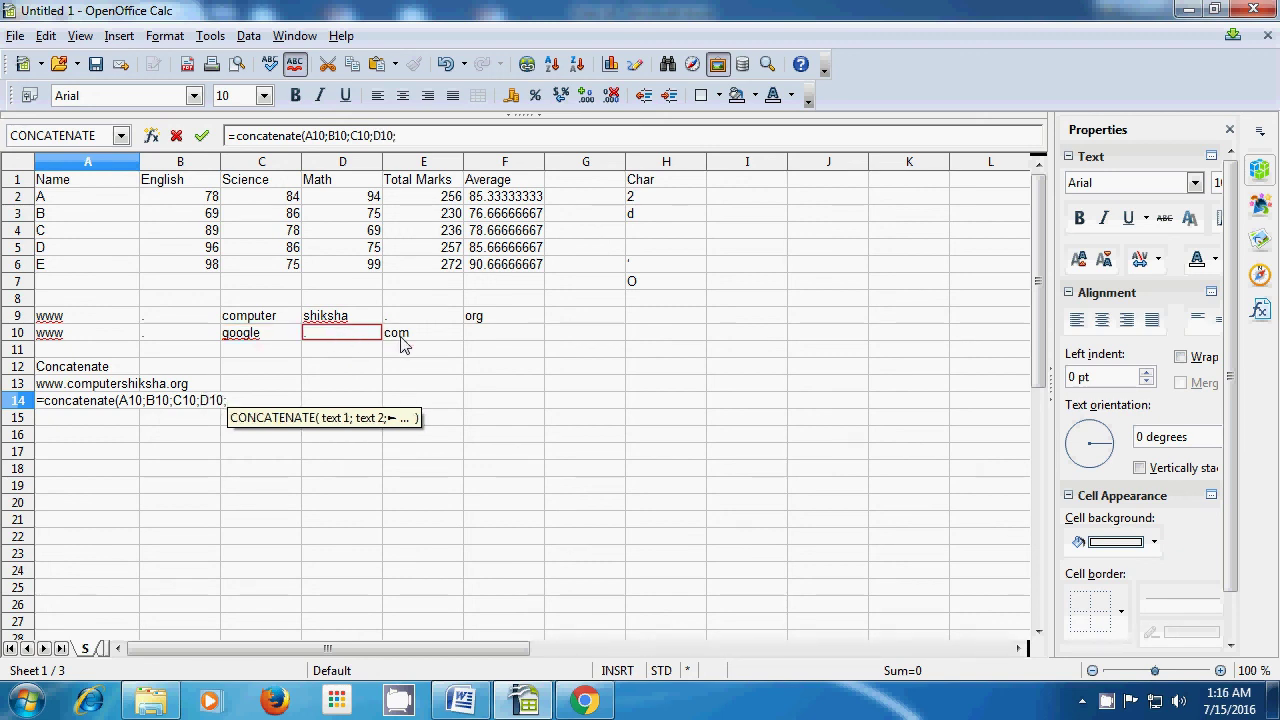
click(403, 343)
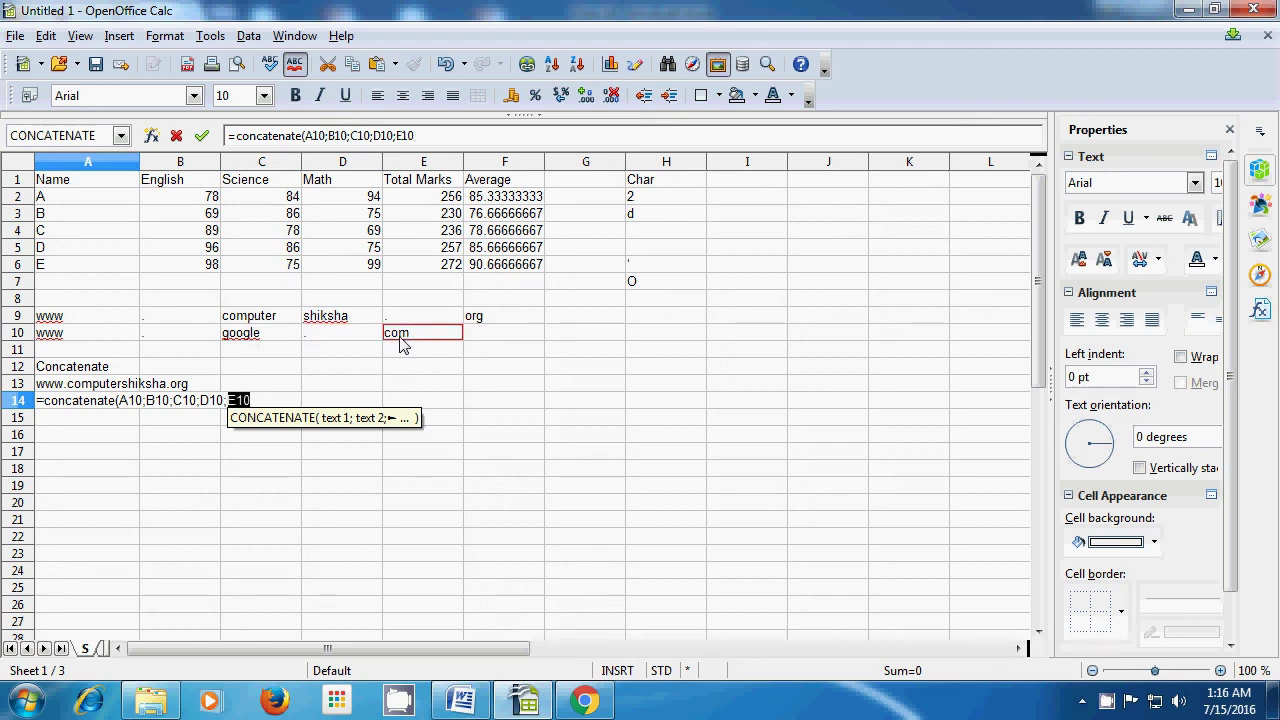
text())
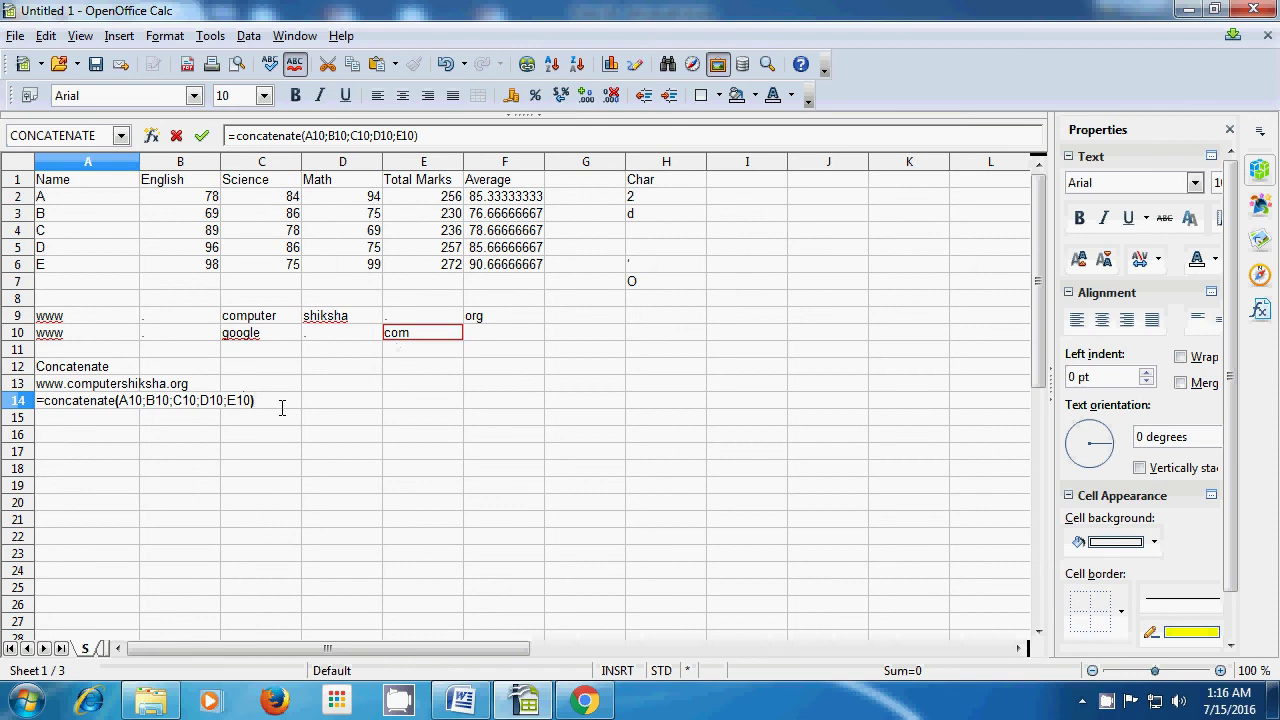
key(Return)
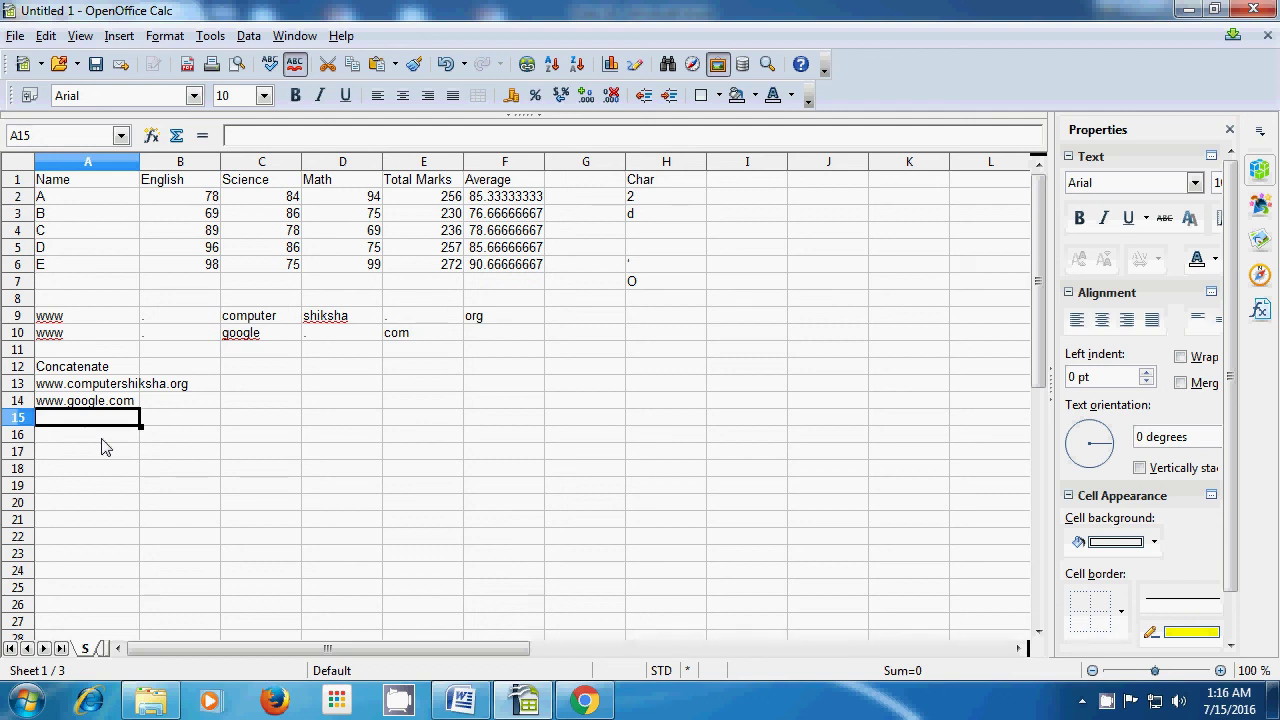
Begin a CONCATENATE formula in cell A15, up to and including its opening parenthesis.
text(=)
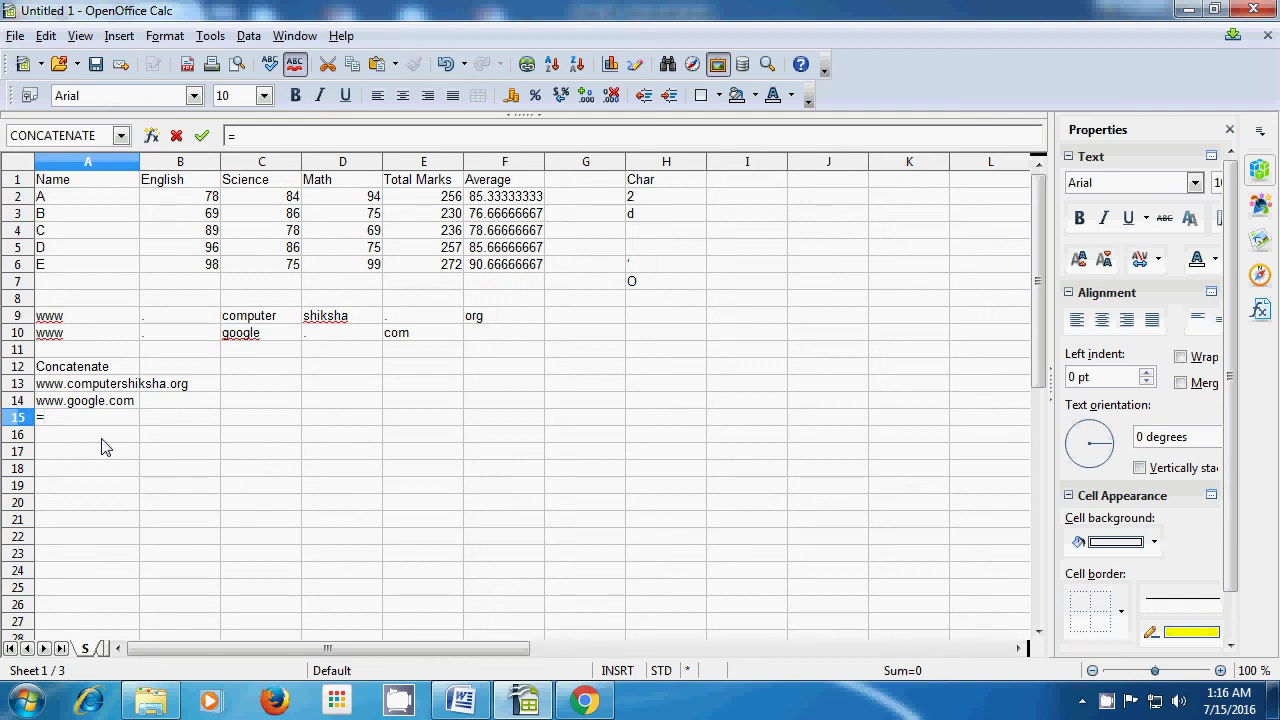
text(co)
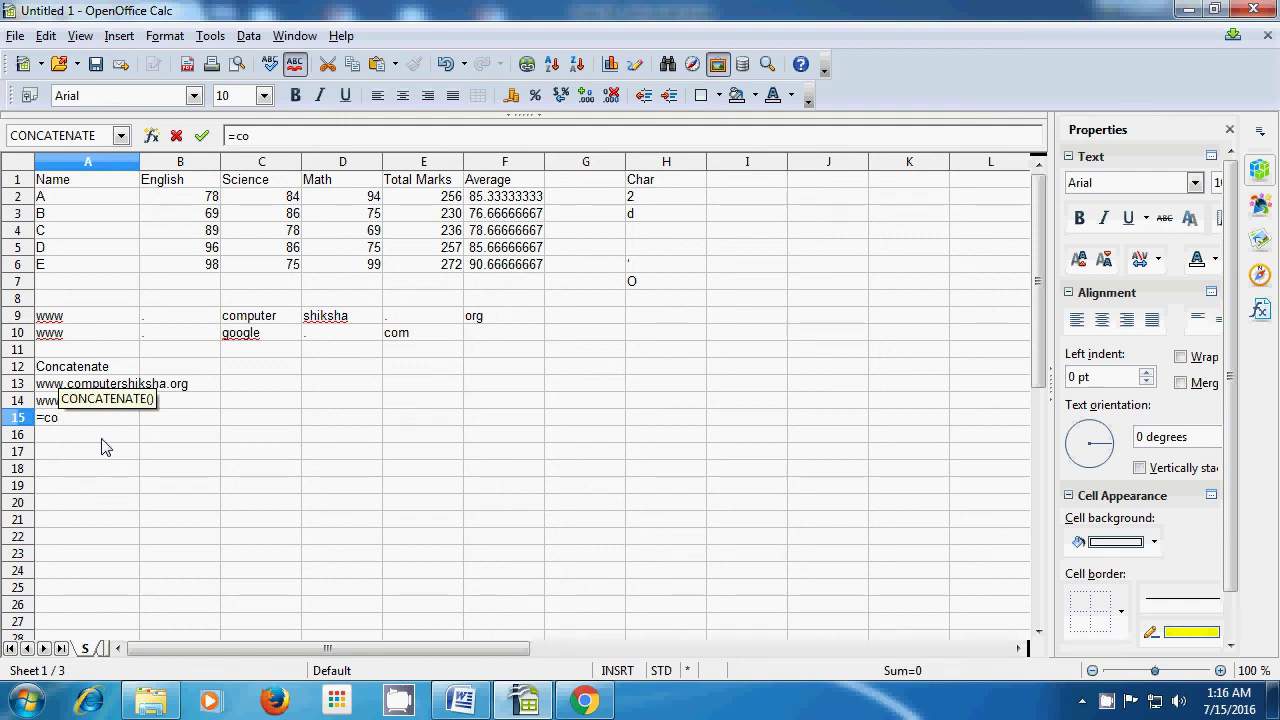
text(nca)
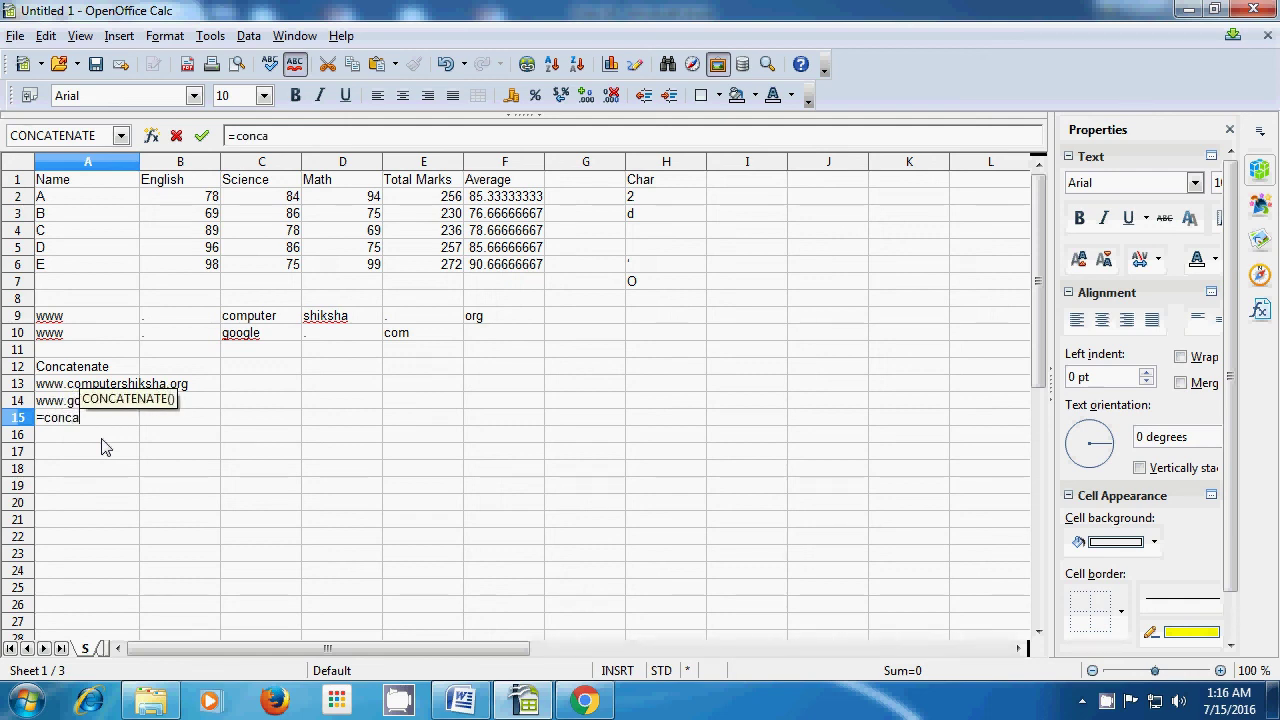
text(te)
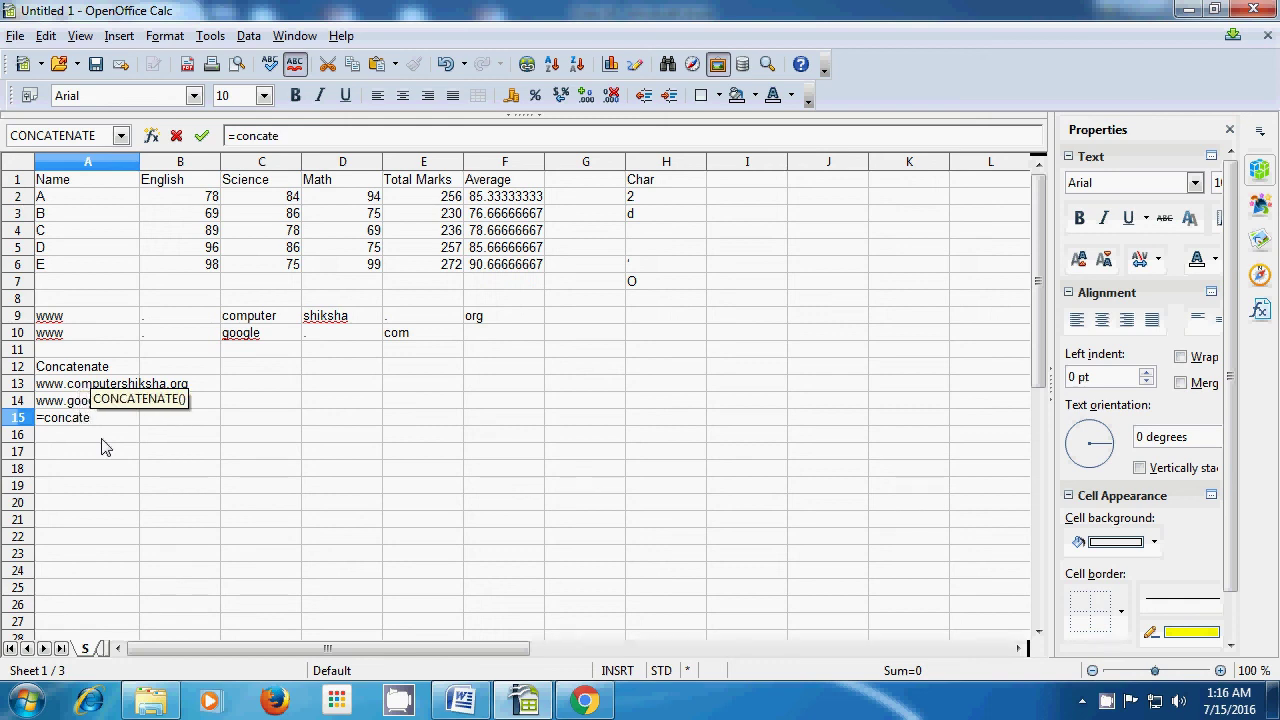
text(na)
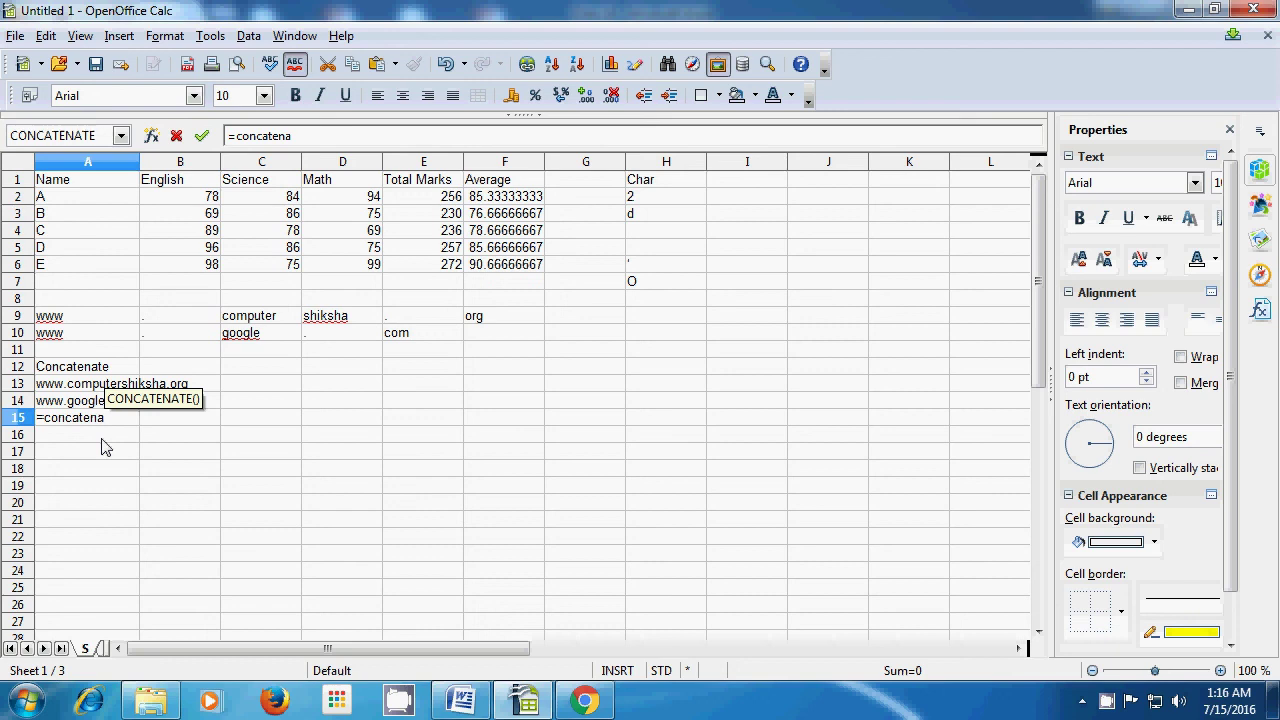
text(te)
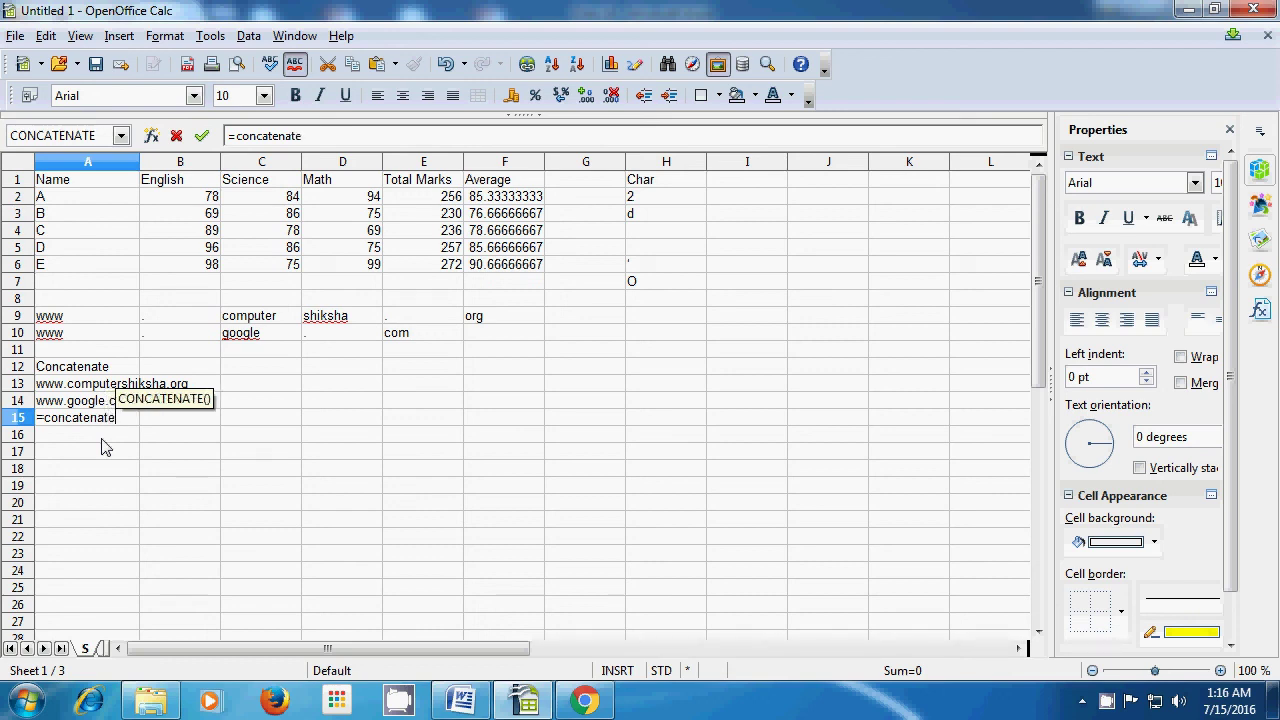
text(()
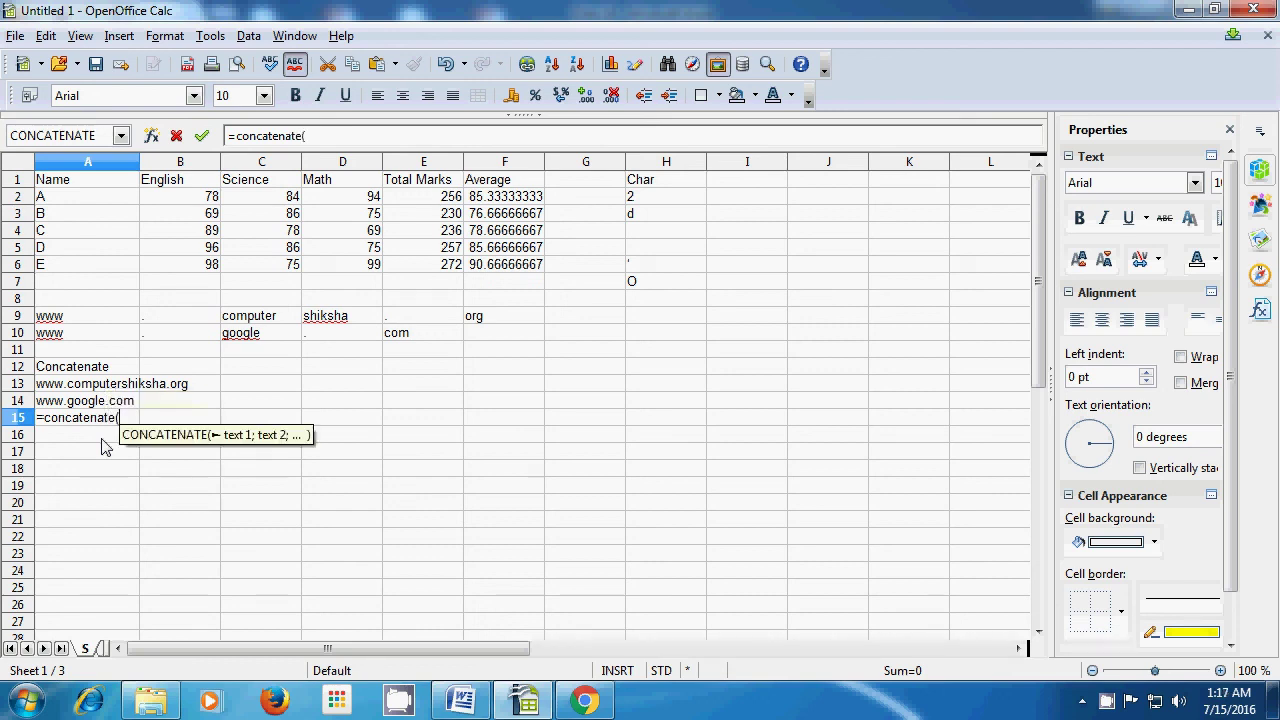
Give the CONCATENATE formula in A15 the arguments A2 and B2, separated by a semicolon, close the parenthesis and enter it.
click(110, 206)
text(;)
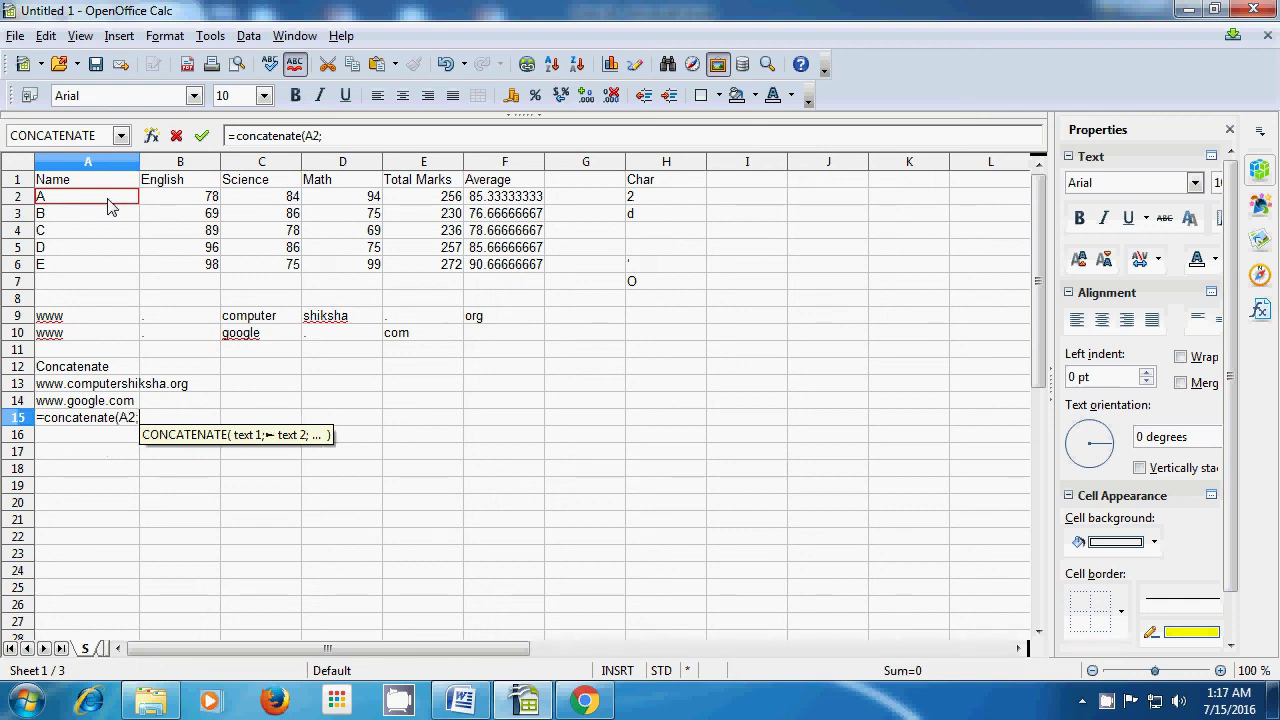
click(176, 206)
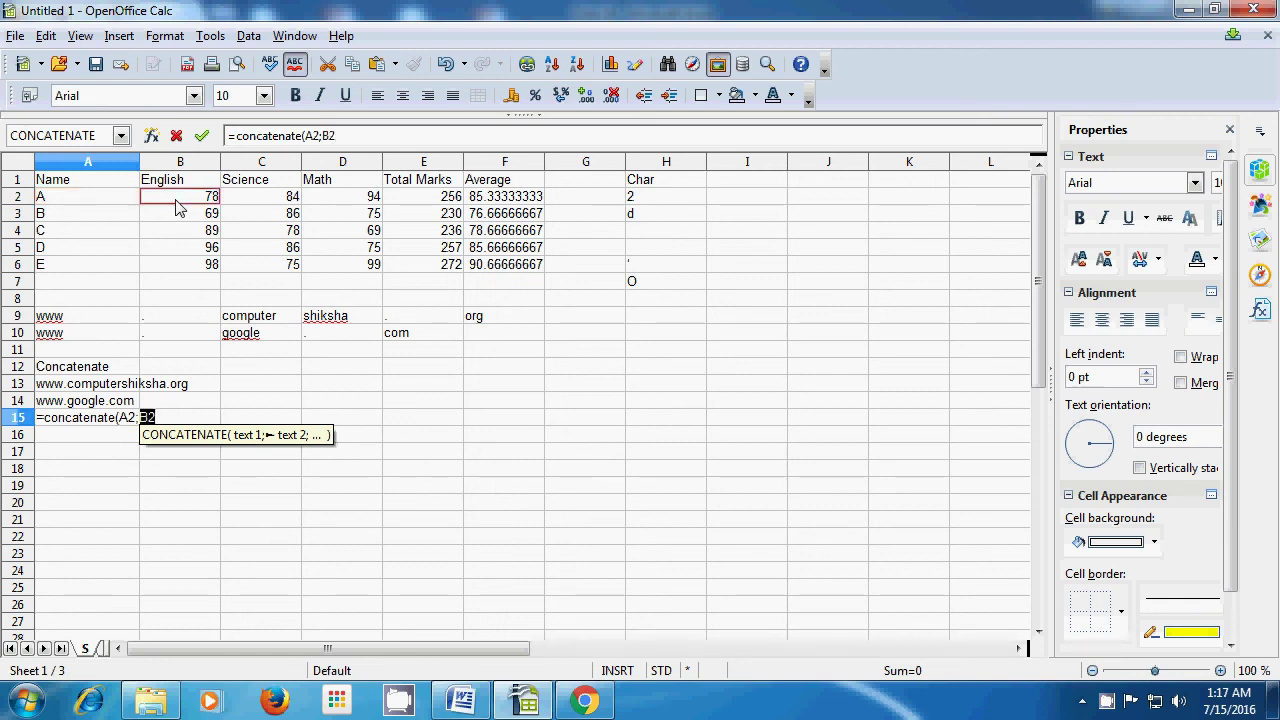
text())
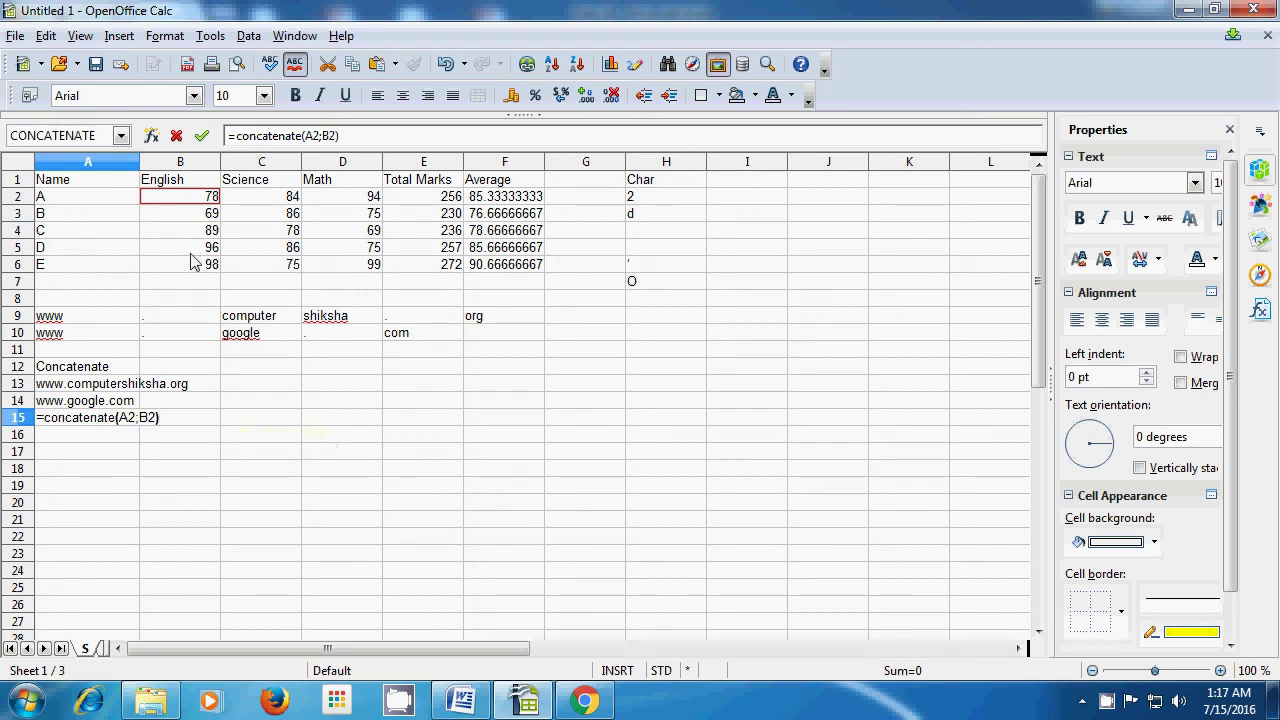
key(Return)
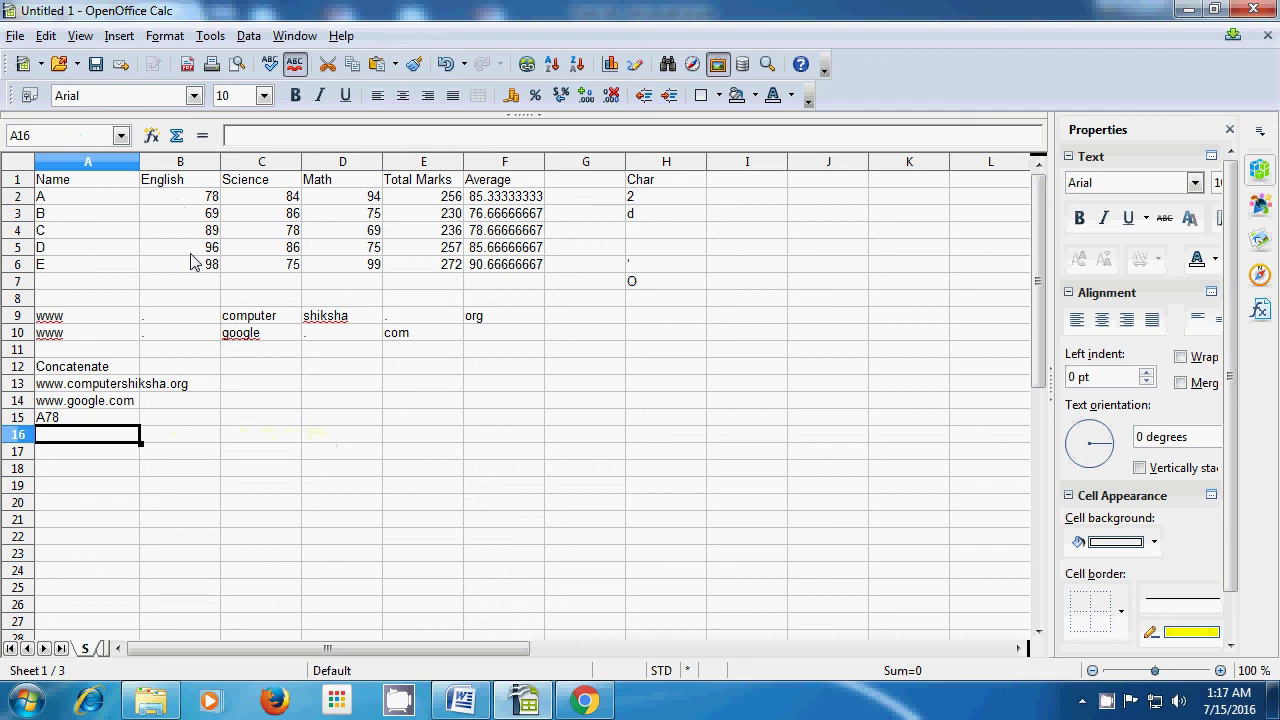